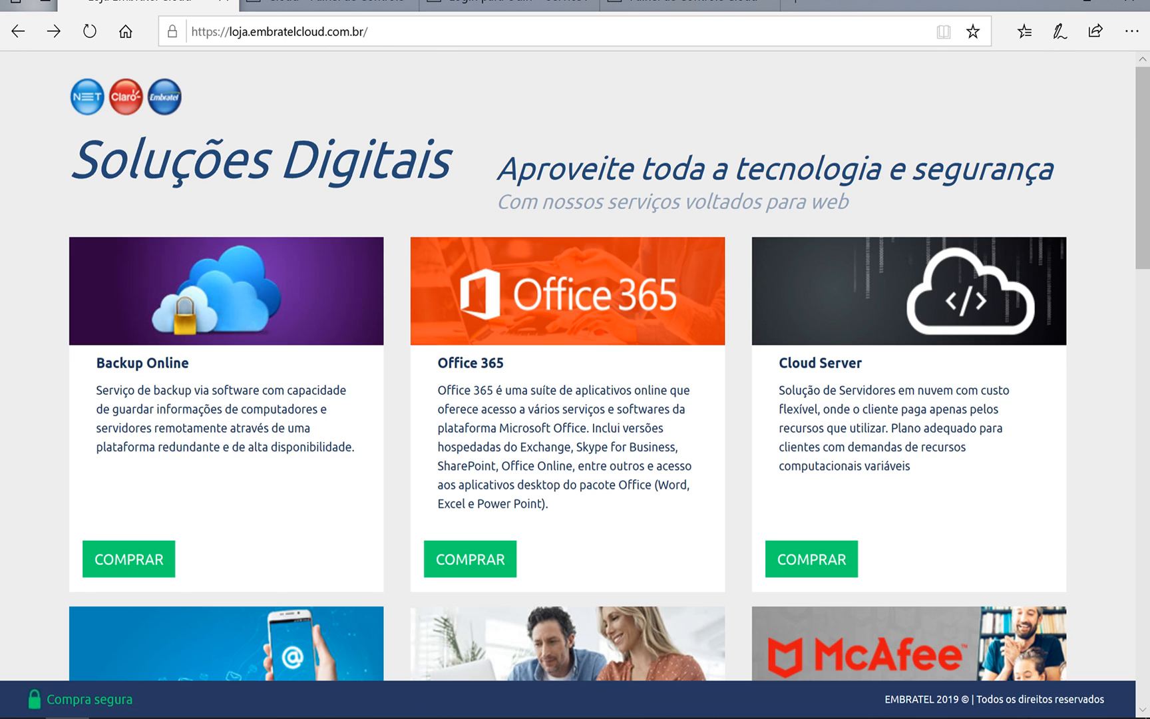
Start a Cloud Server purchase named metatrader2021 with Windows as the operating system
click(811, 560)
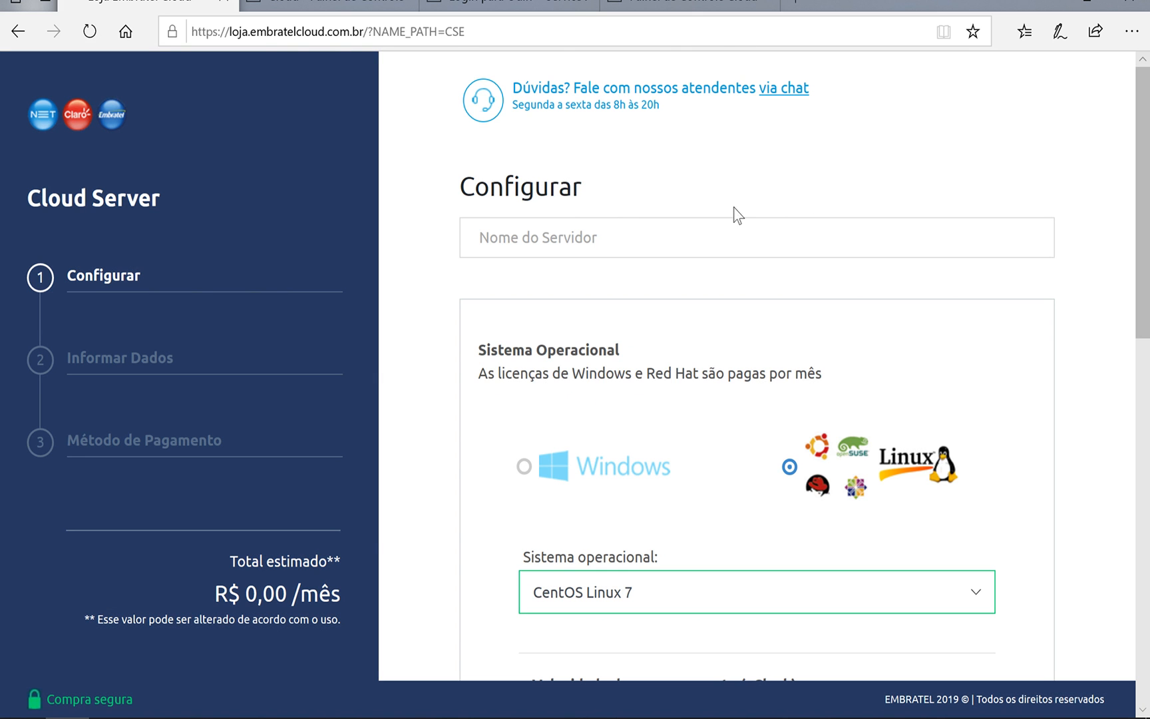
scroll(735, 215, down, 1)
scroll(735, 214, up, 1)
click(657, 225)
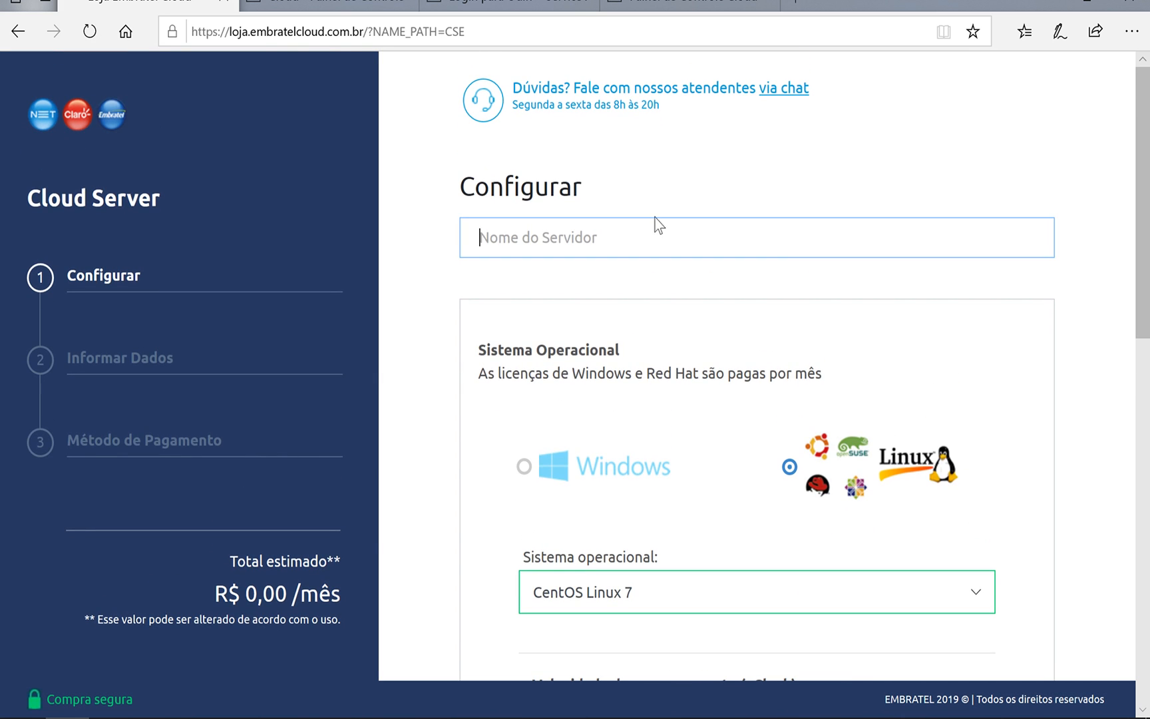
text(metatrader2)
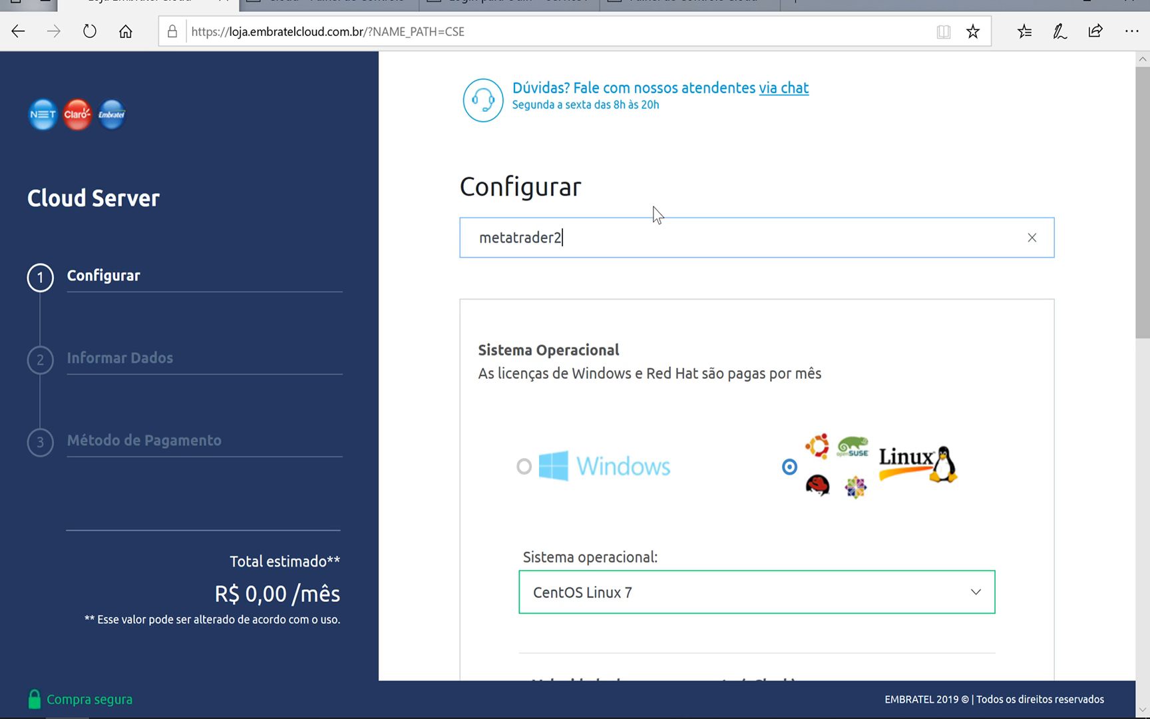
text(021)
scroll(778, 218, down, 2)
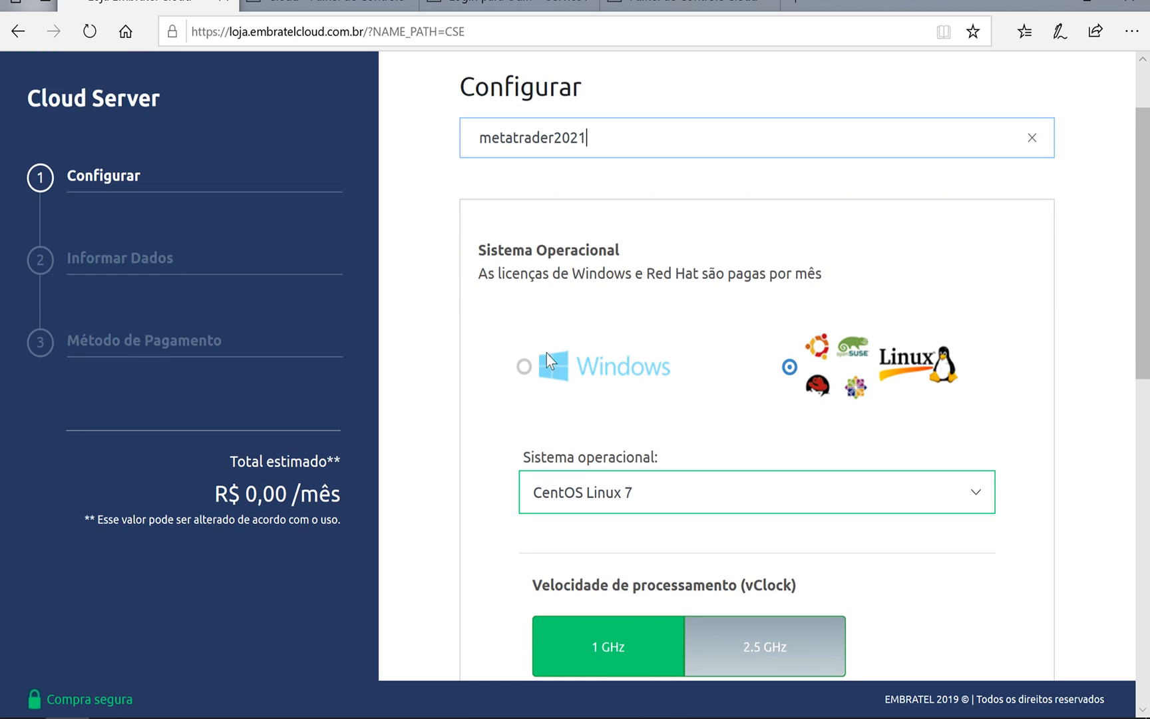
click(524, 367)
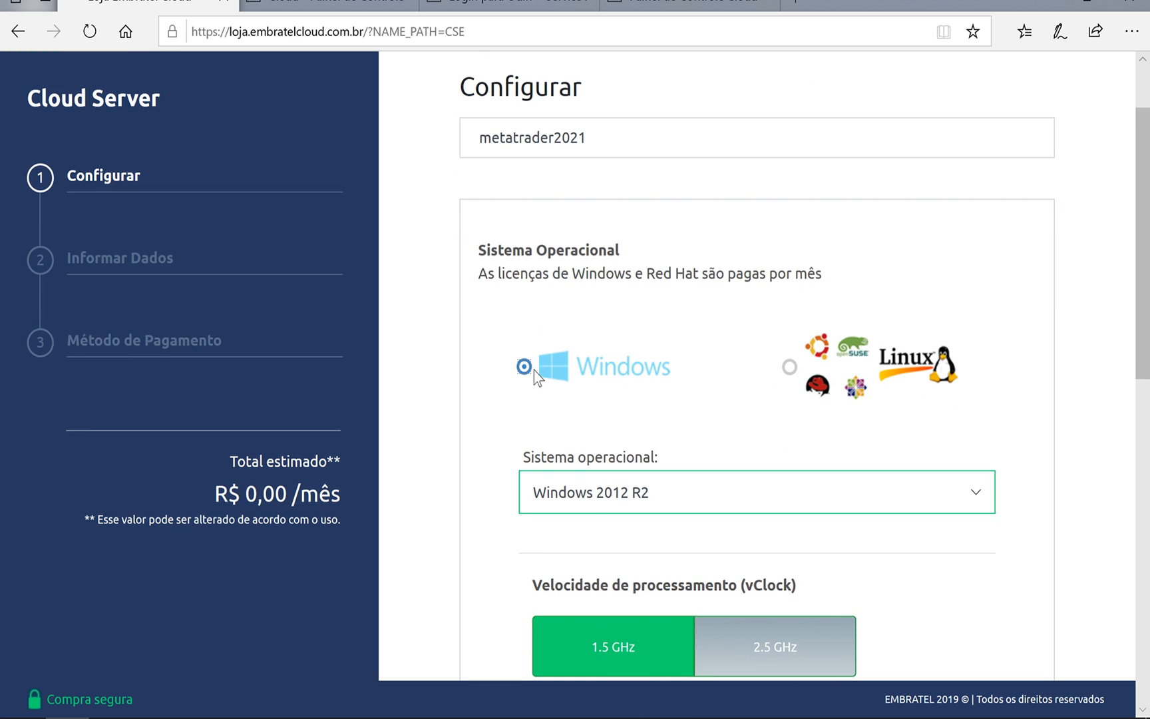
Set the processor to 2.5 GHz with 2 vCPUs and 4 GB RAM
scroll(641, 362, down, 1)
scroll(642, 364, down, 2)
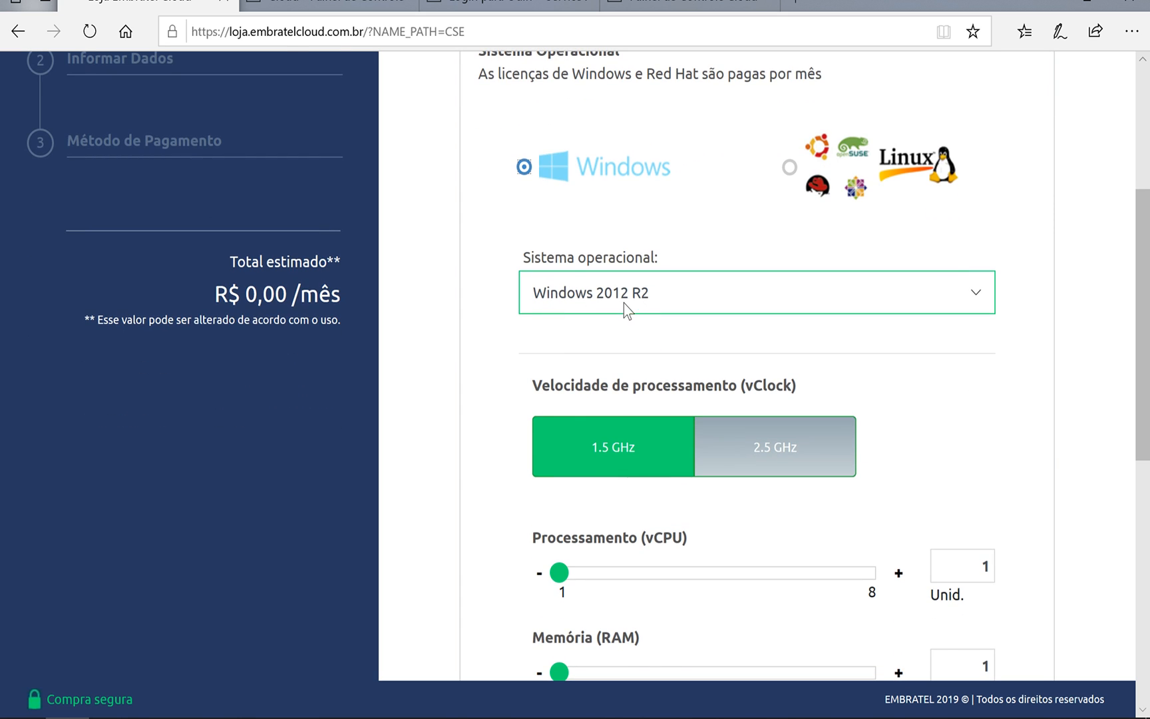
scroll(649, 321, down, 3)
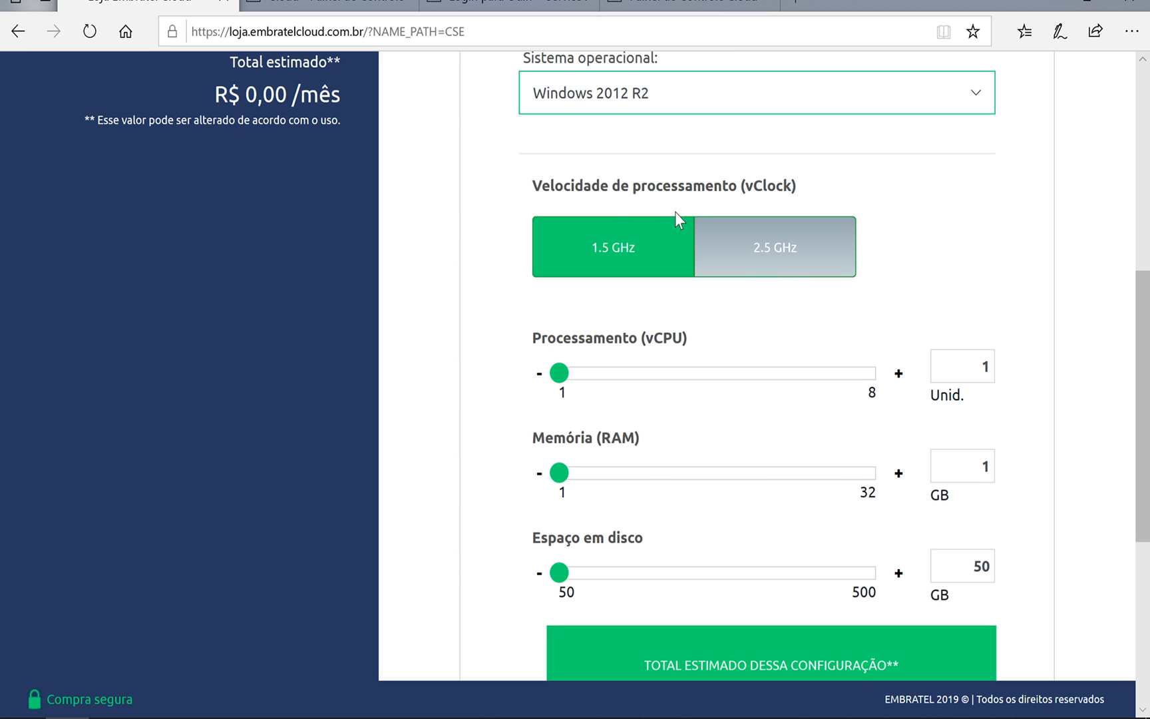
click(762, 248)
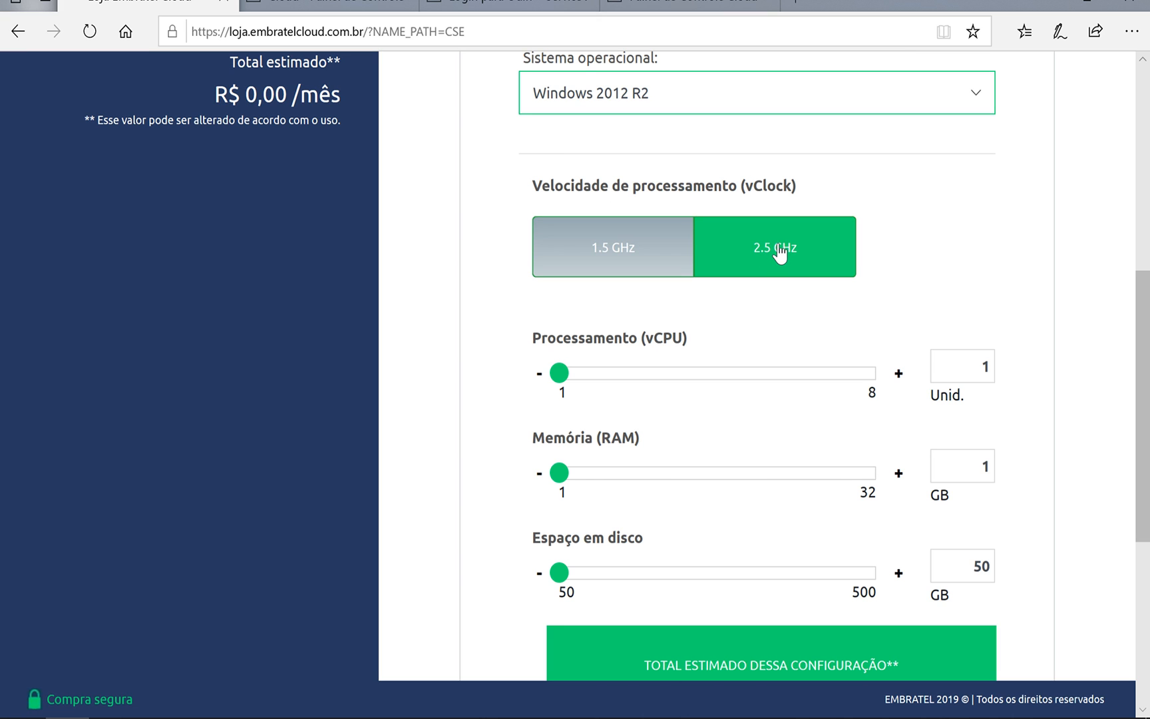
click(897, 374)
click(898, 473)
click(898, 473)
click(898, 473)
click(898, 473)
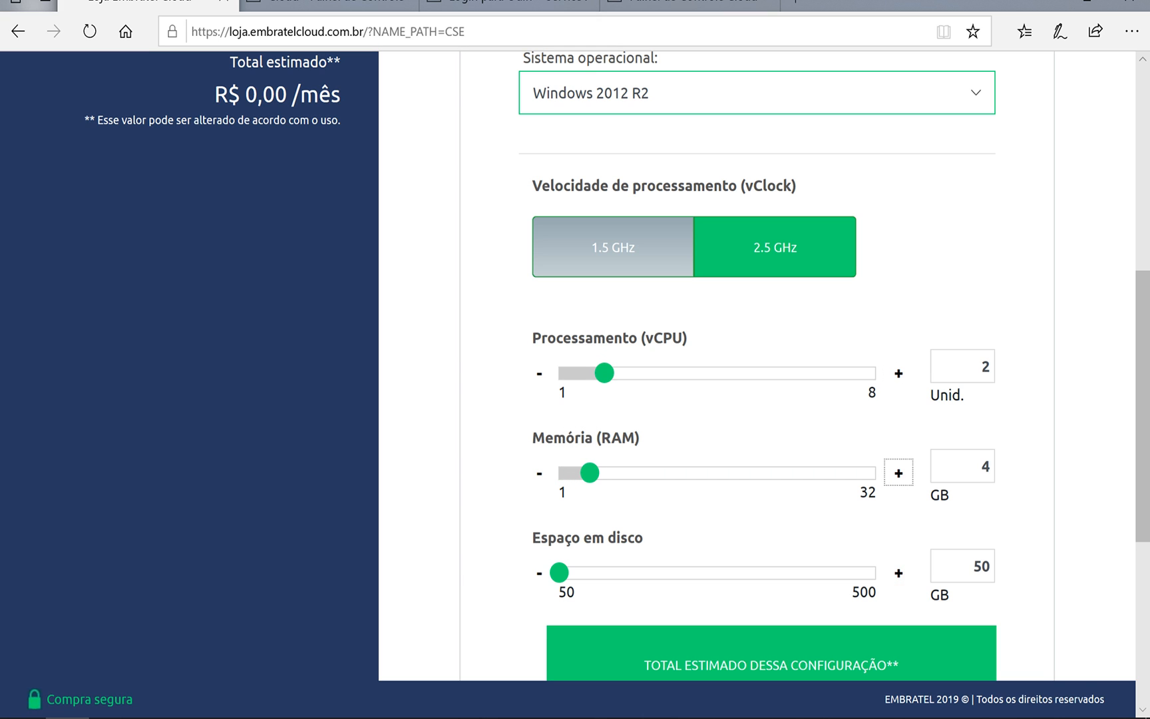
scroll(1006, 562, down, 2)
scroll(1013, 557, down, 2)
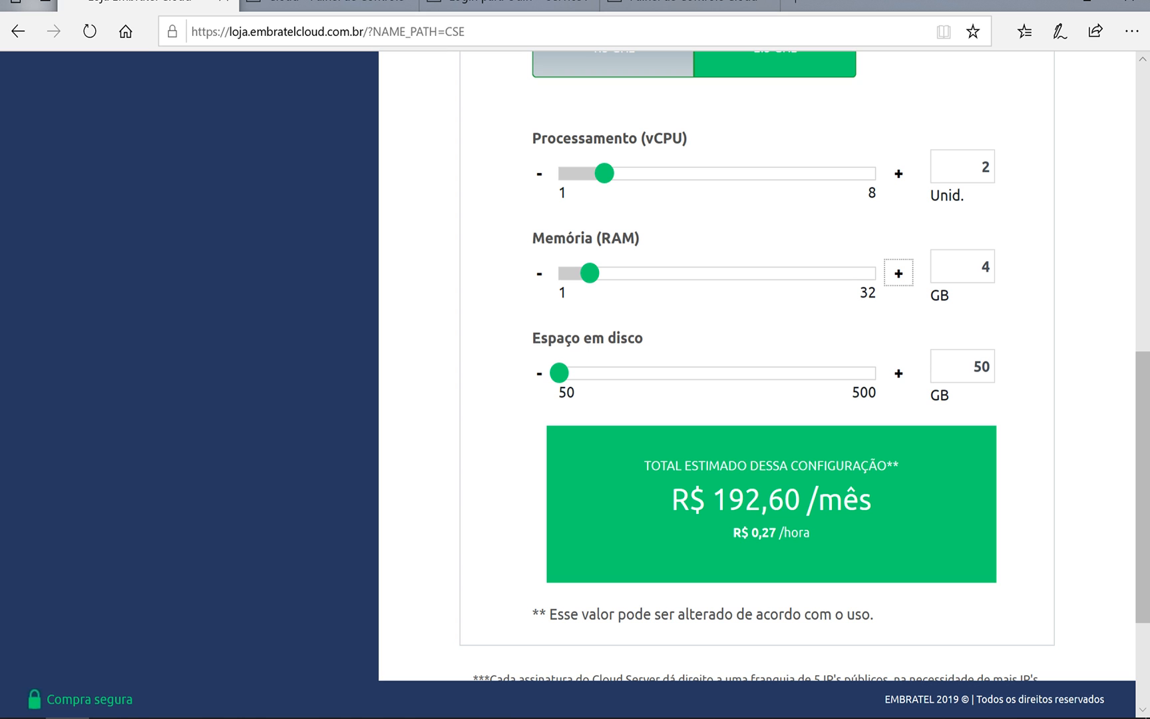
scroll(793, 508, down, 3)
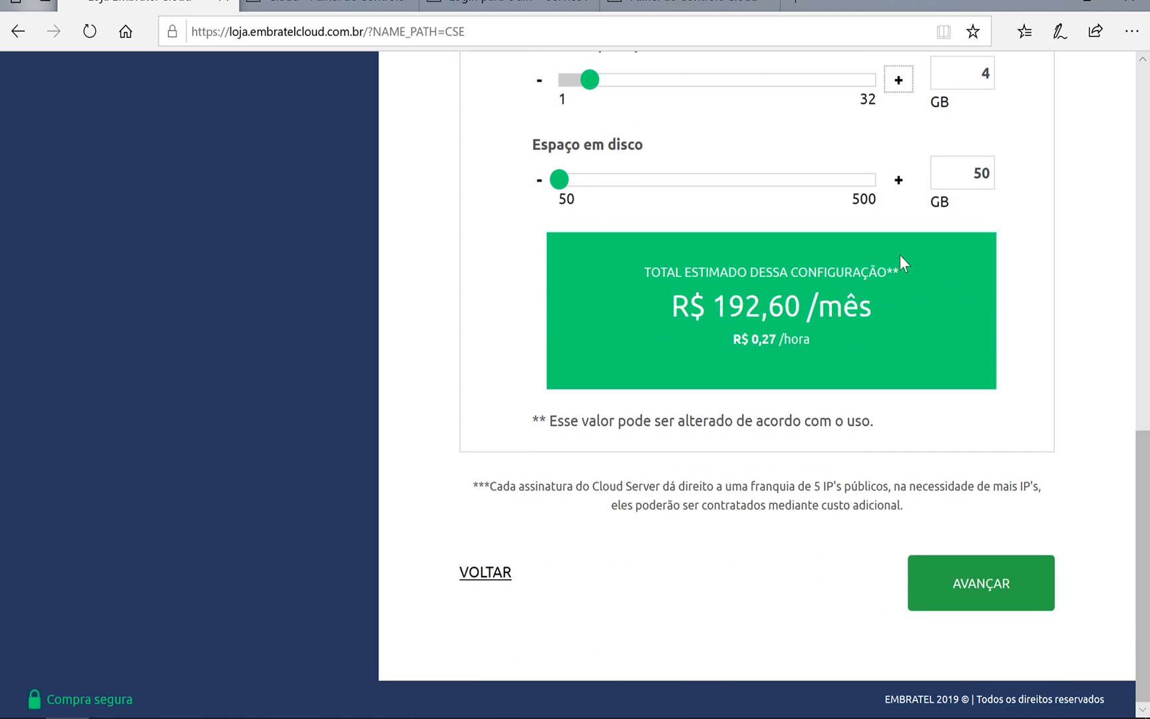
Advance past the configuration and accept the metatrader2021 server summary
click(983, 595)
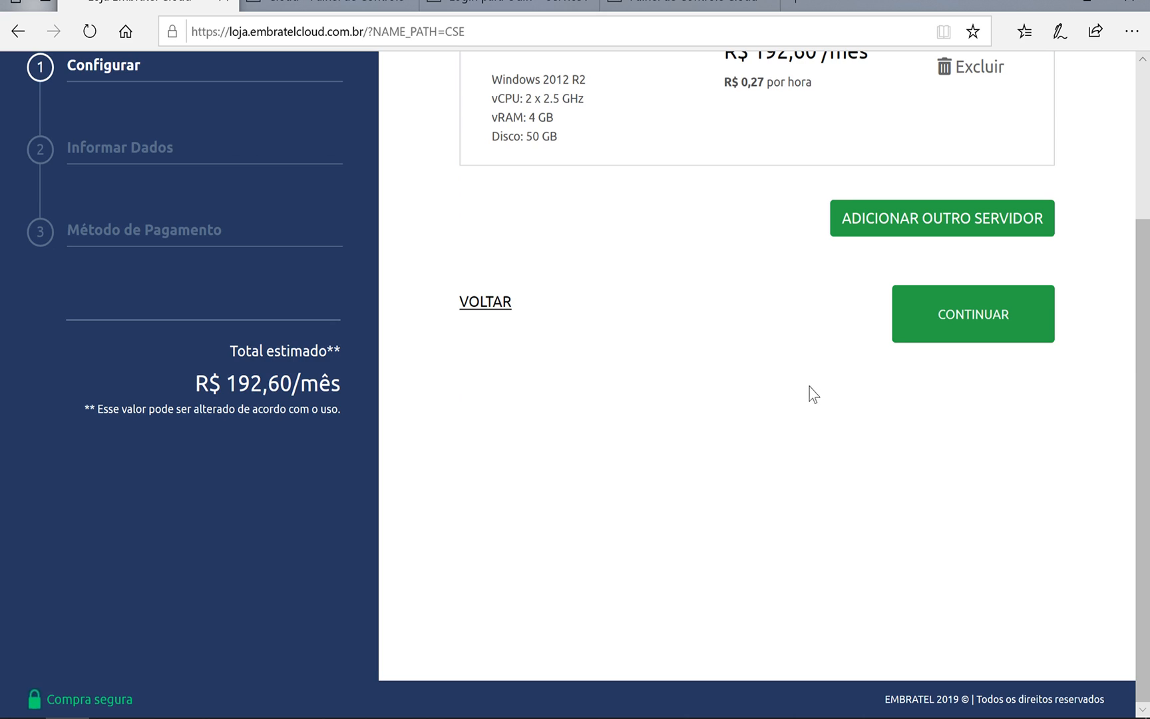
scroll(808, 393, up, 2)
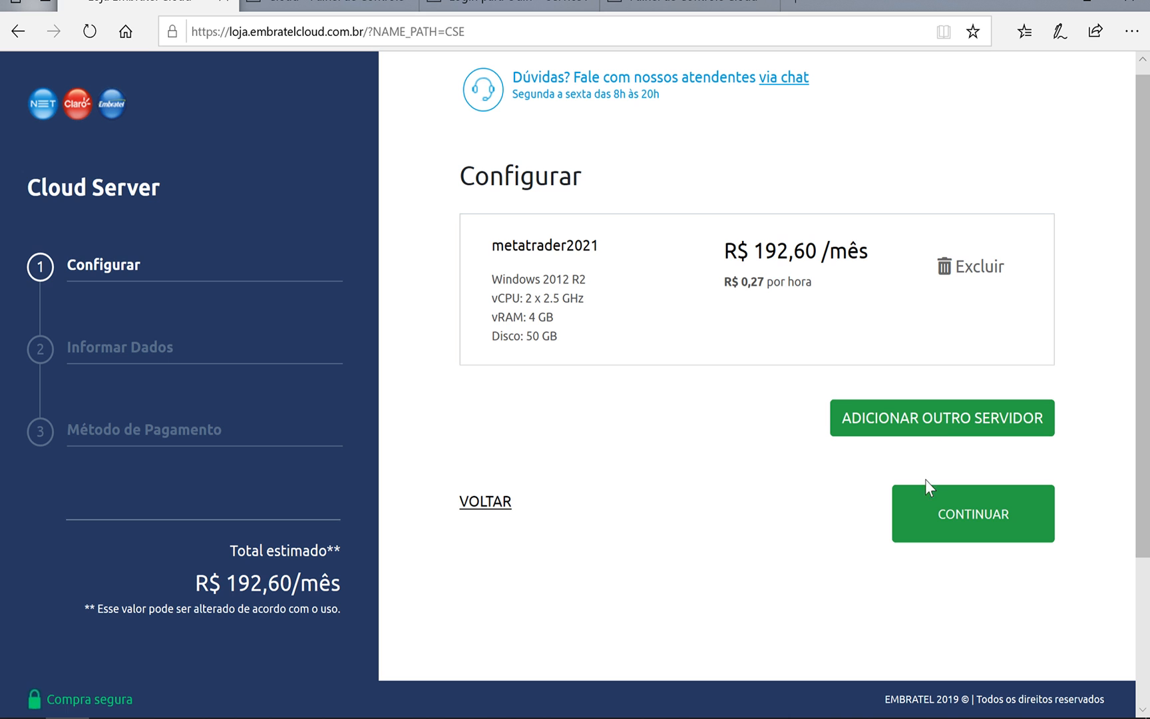
click(970, 519)
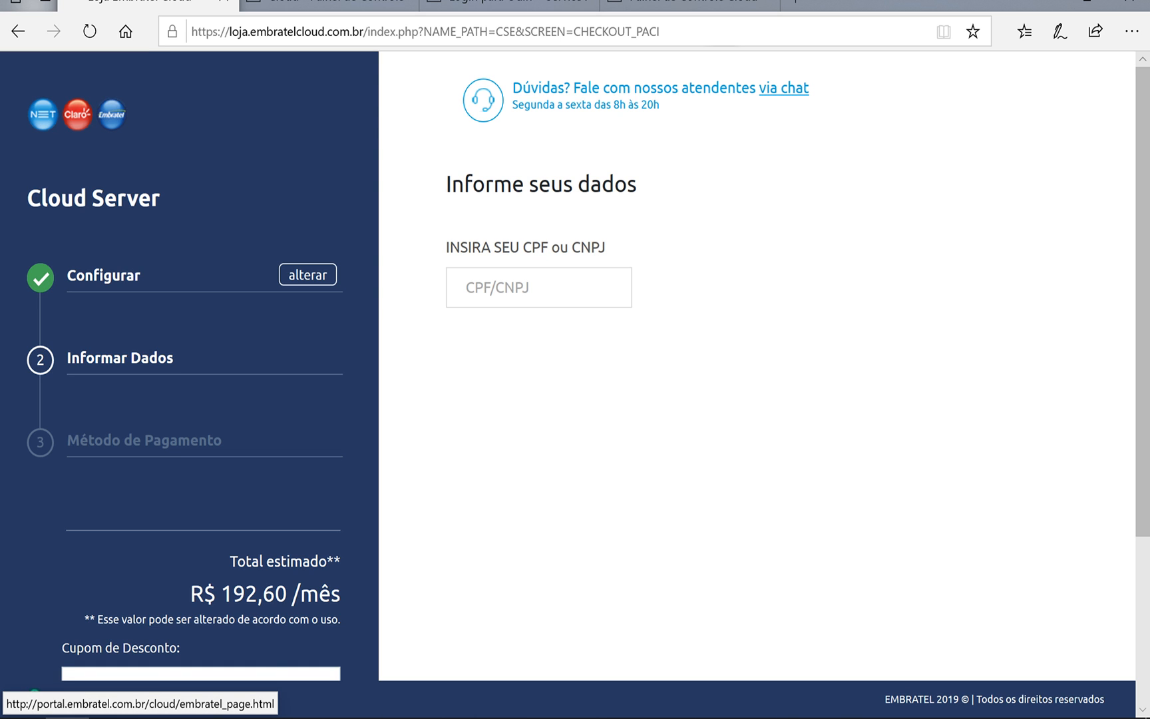
Paste the support phone number into the address bar, then switch to the Cloud control panel tab
key(ctrl+l)
key(BackSpace)
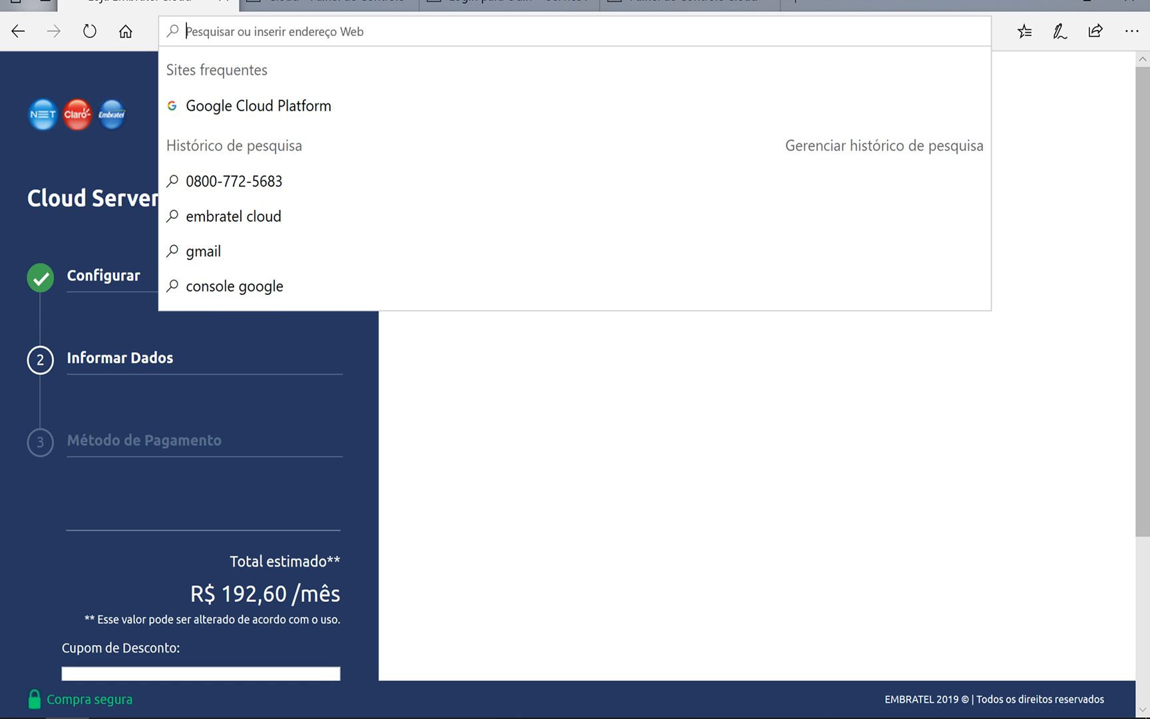
key(ctrl+v)
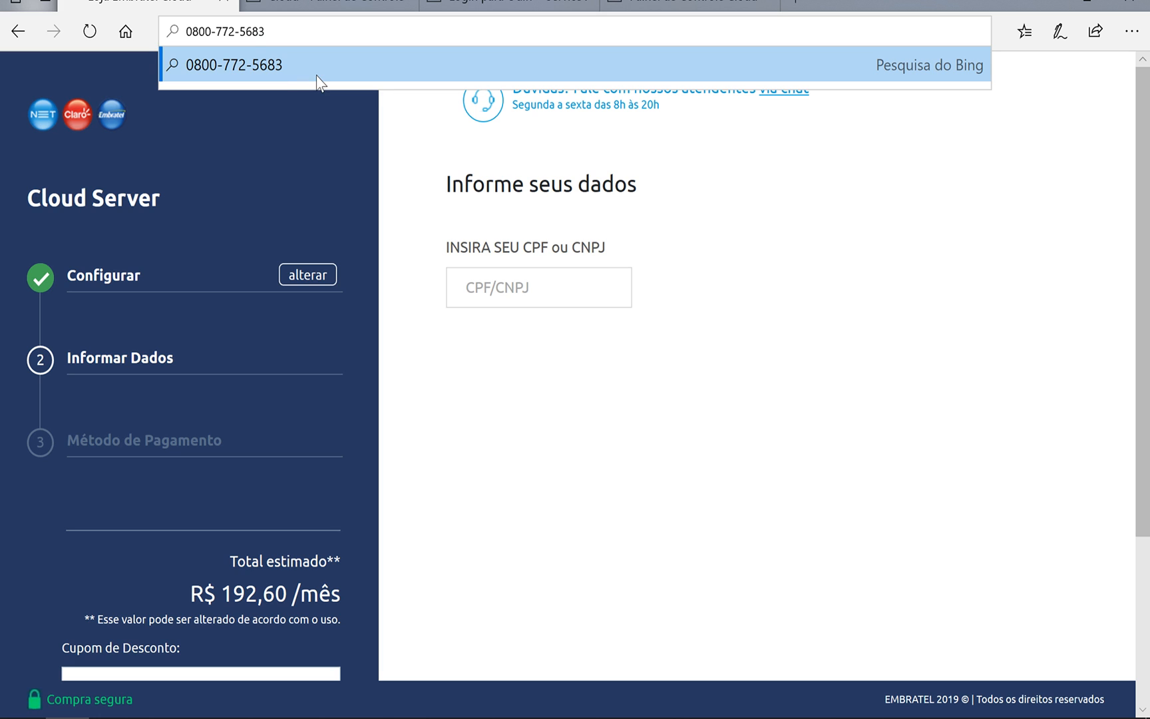
click(671, 235)
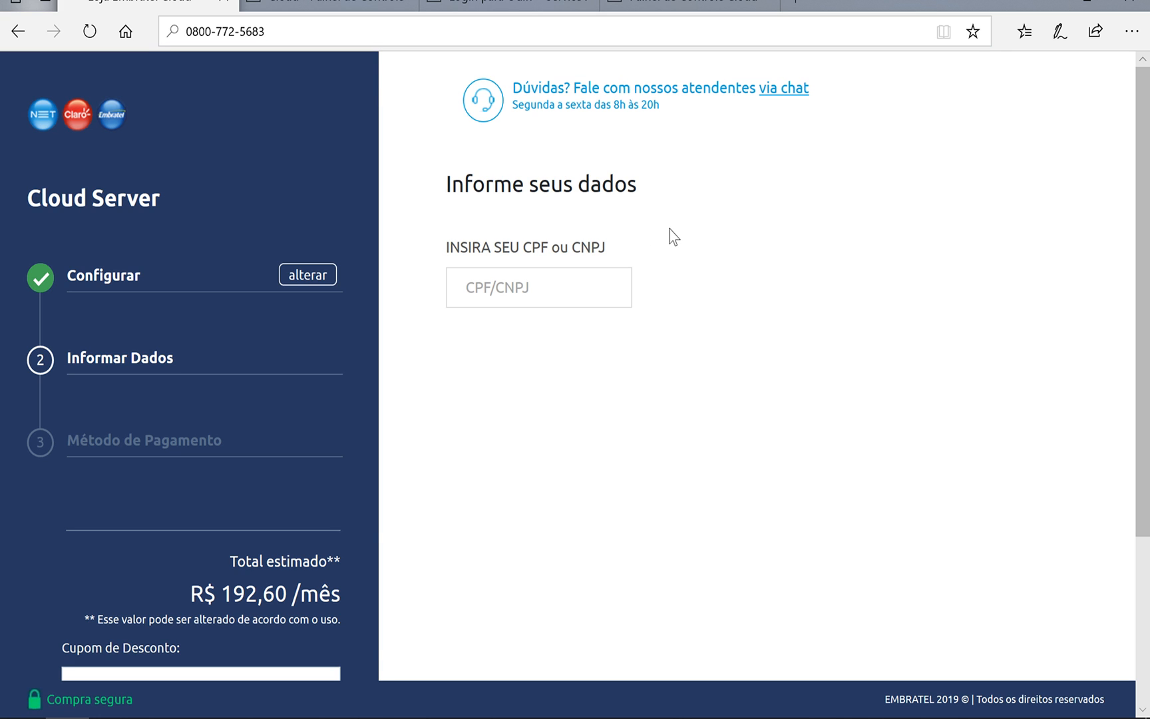
click(329, 6)
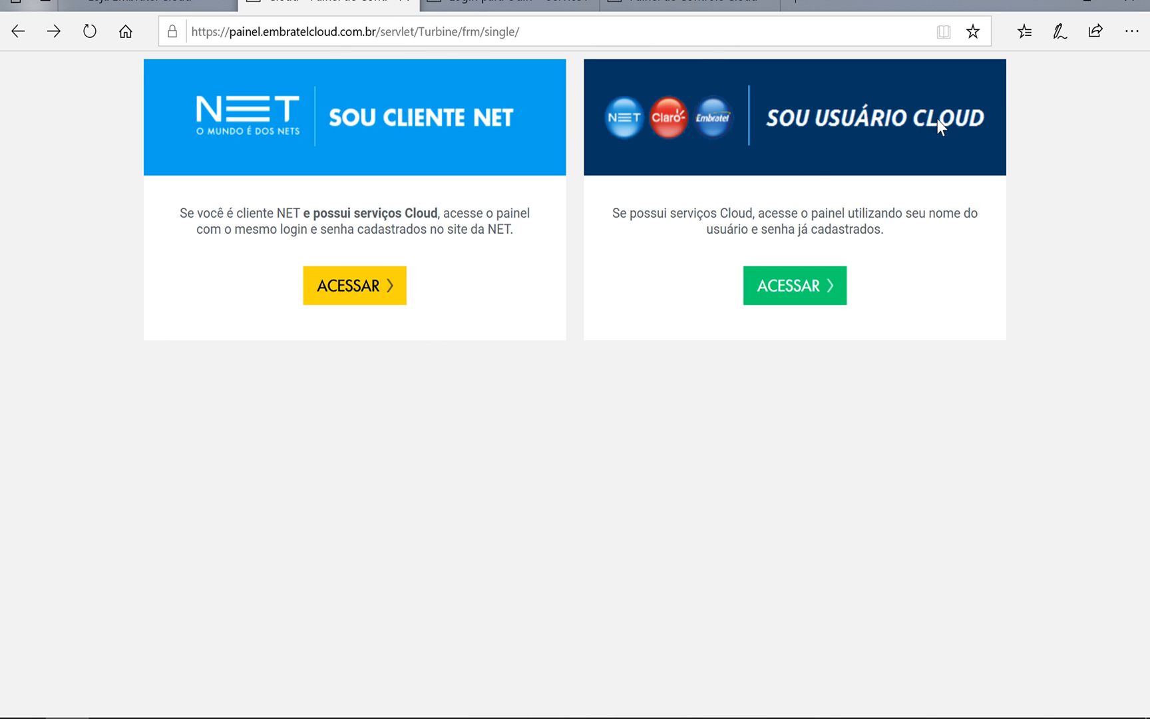
From the signed-in panel's home, view the empty running-servers list and open the Novo Cloud Server form
click(477, 6)
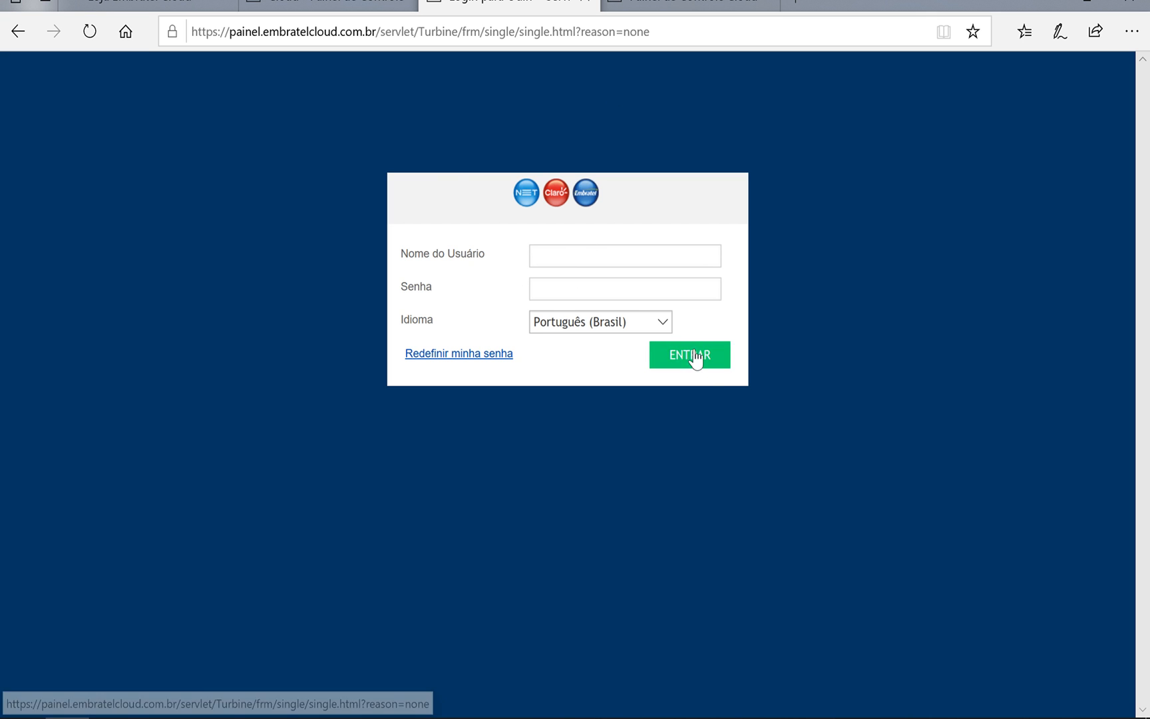
click(690, 8)
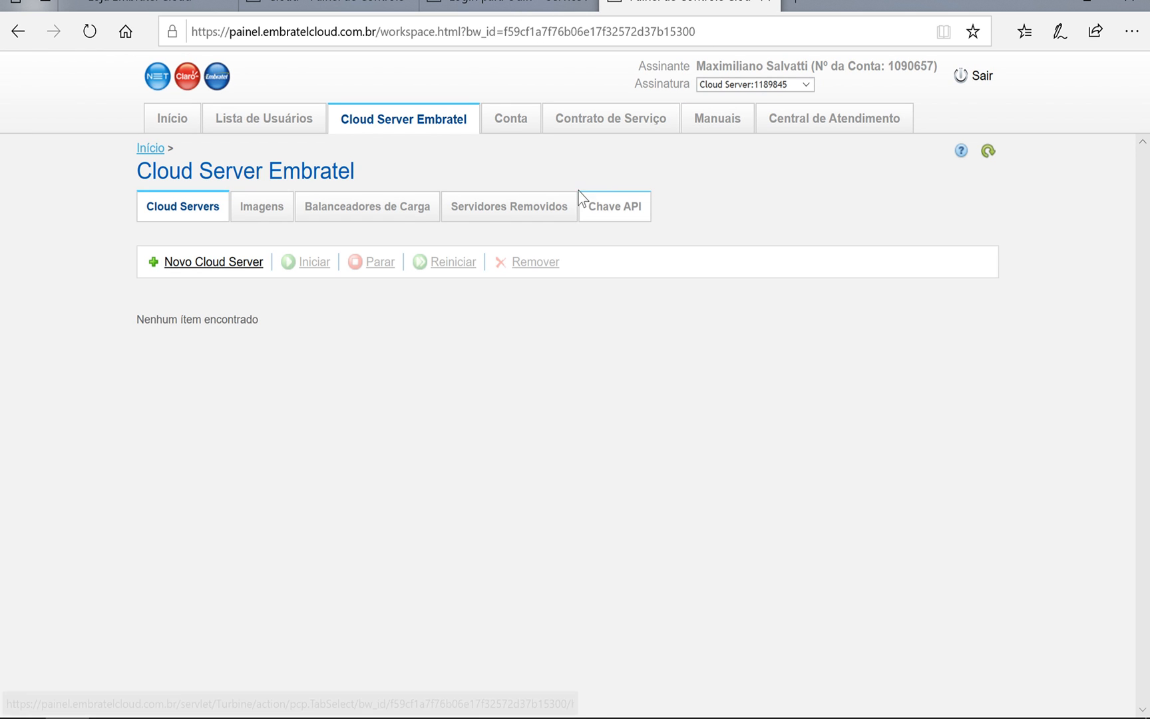
click(179, 121)
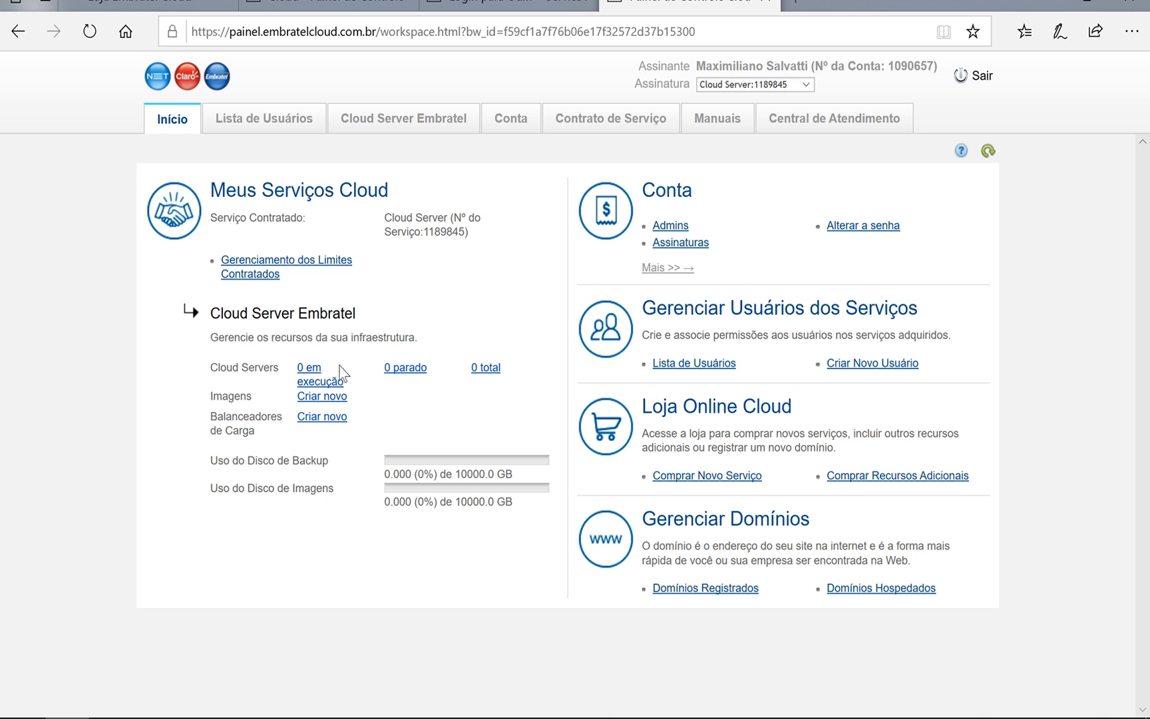
click(313, 372)
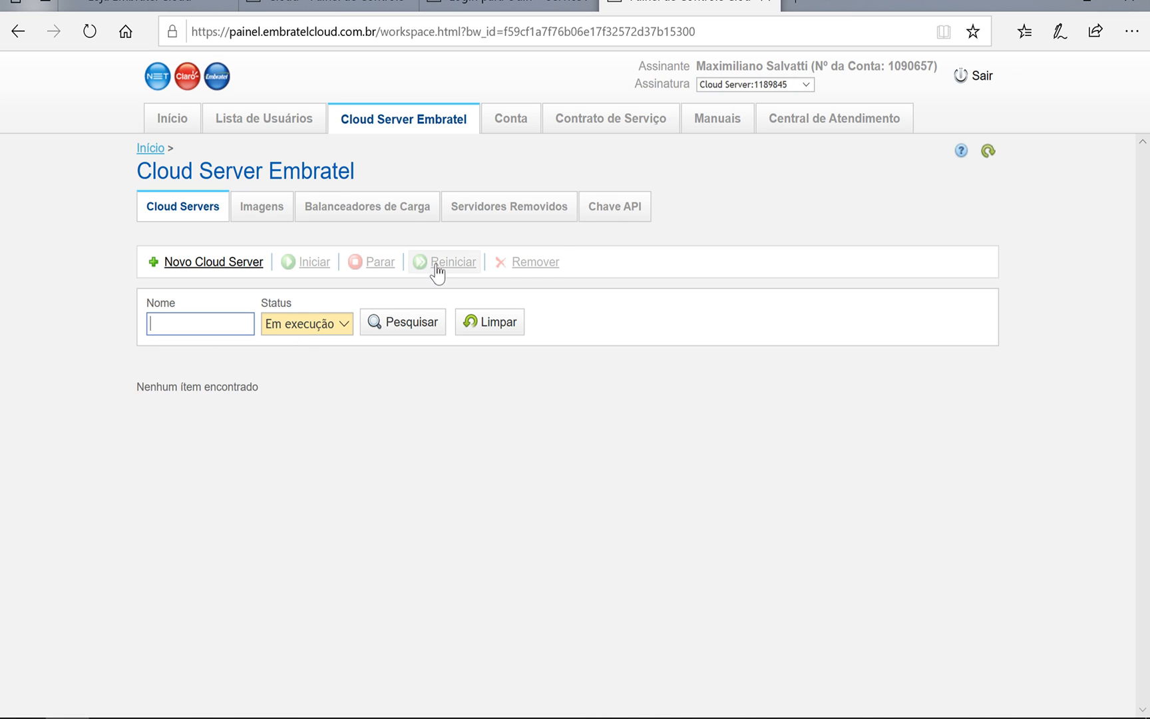
click(203, 265)
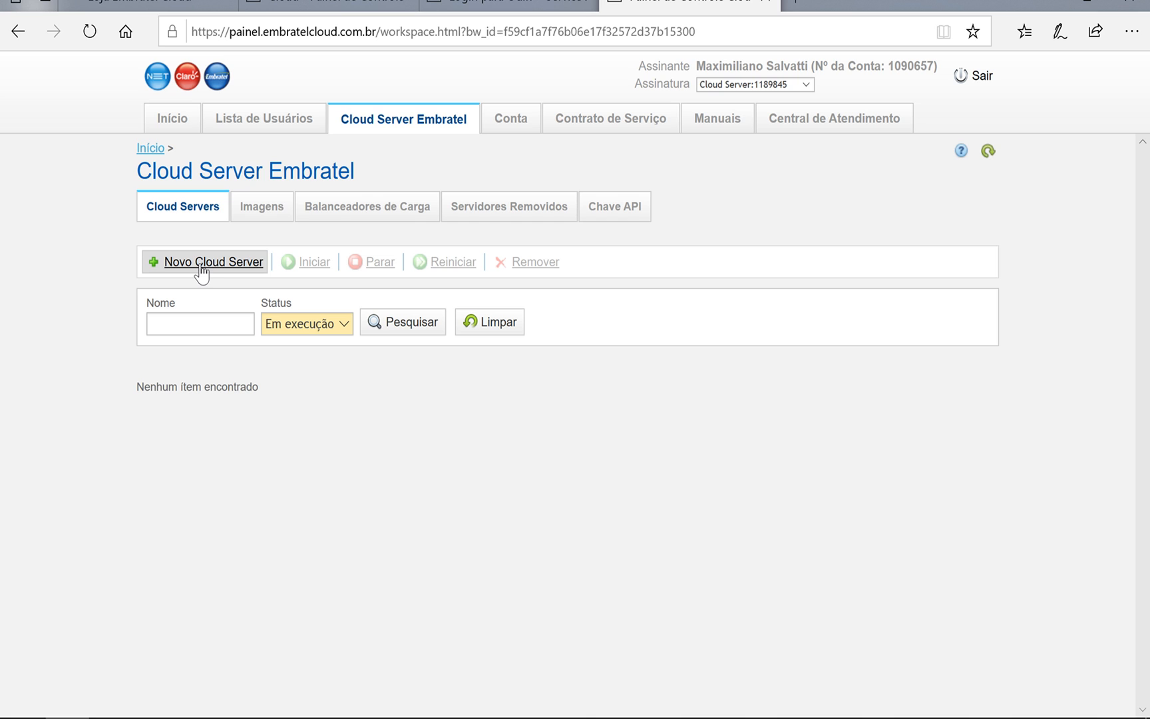
click(217, 266)
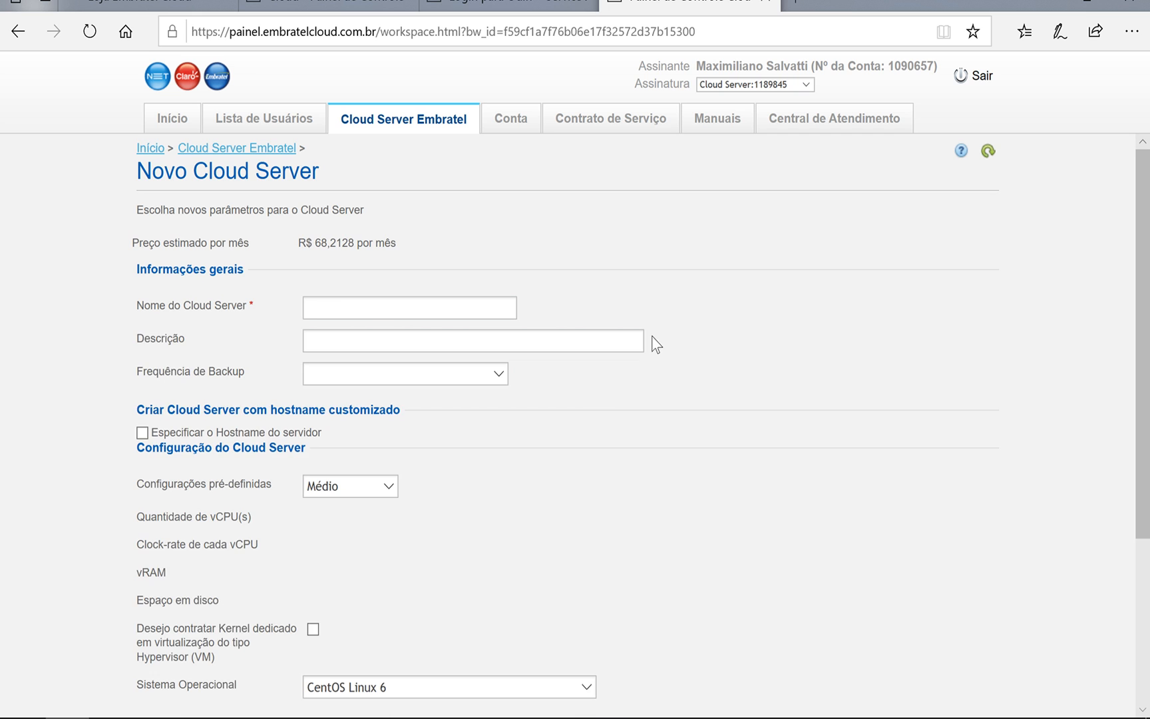
Enter 'metatrader' as the new server's name
scroll(686, 360, down, 1)
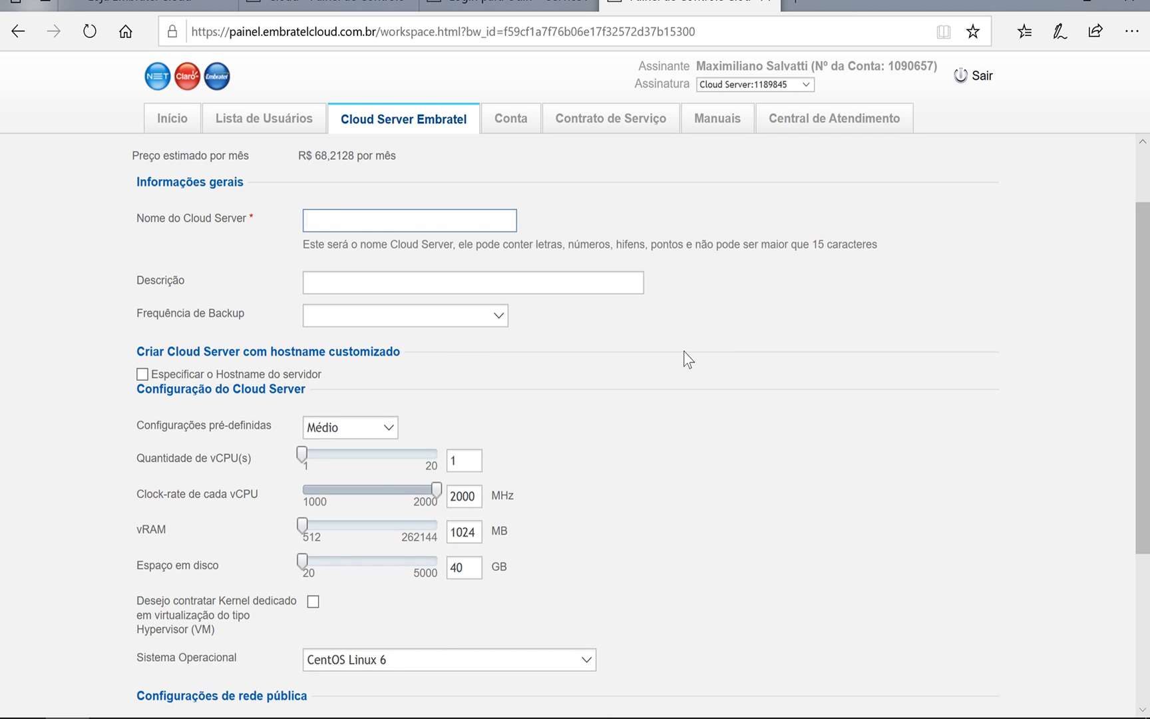
scroll(686, 359, up, 1)
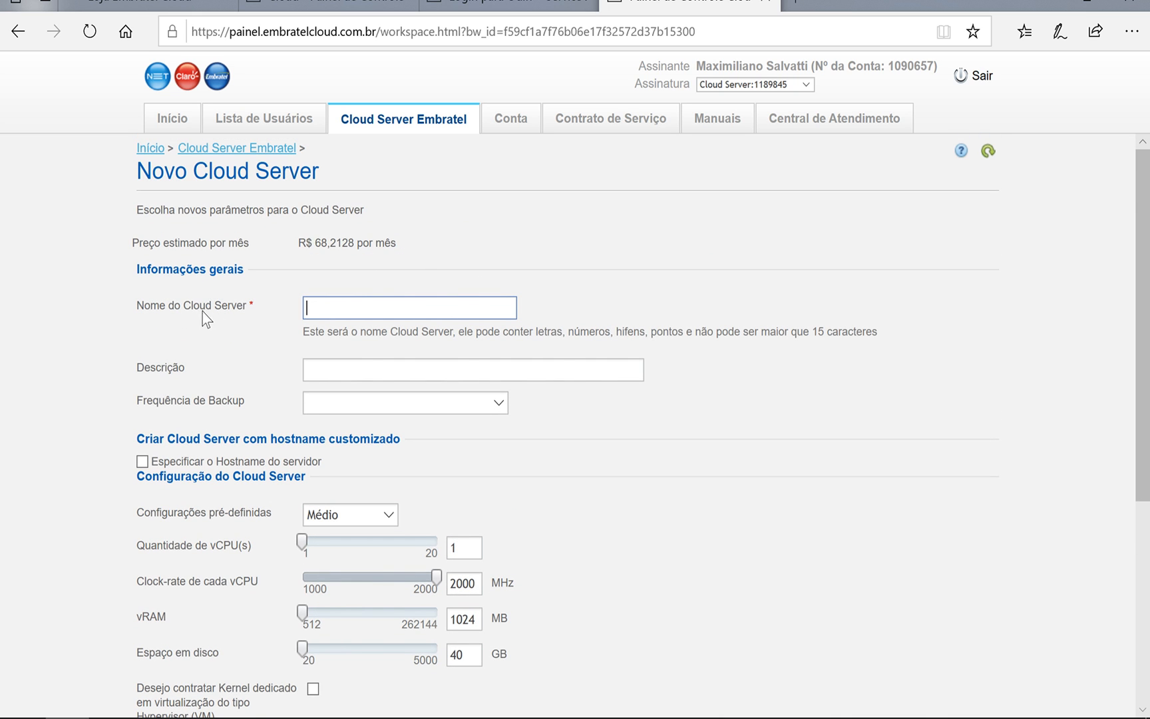
text(metatrader2021)
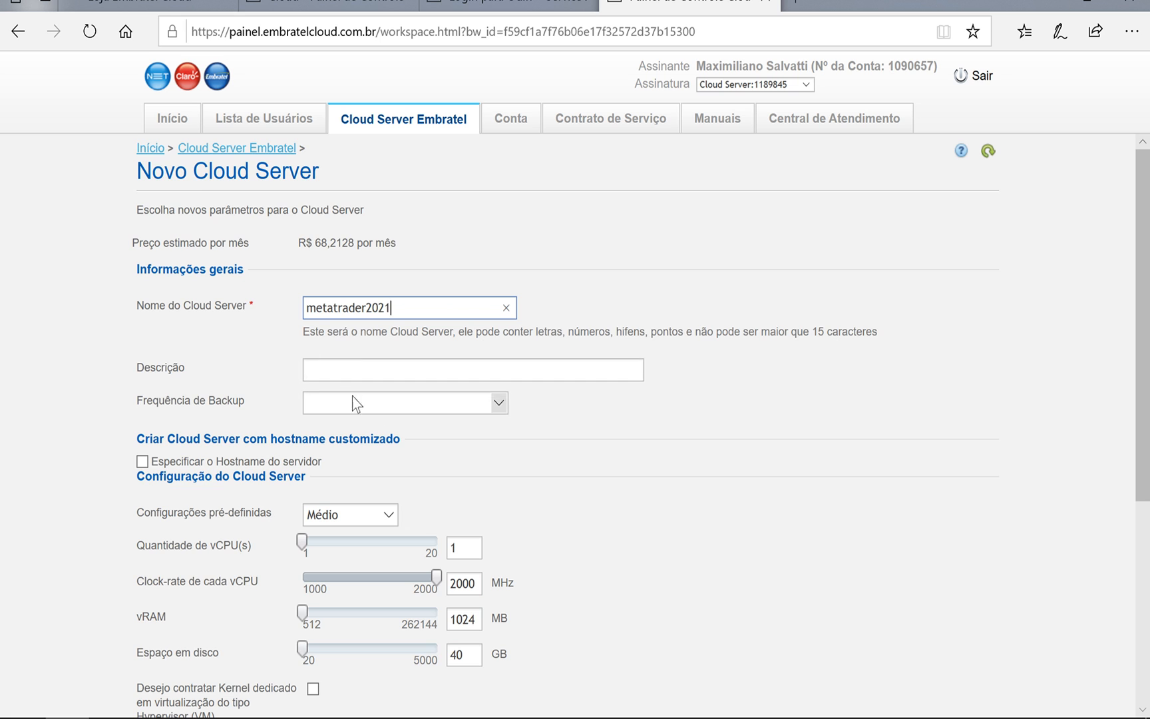
Switch the preset to Personalize with 2 vCPUs at 2500 MHz each
scroll(531, 416, down, 3)
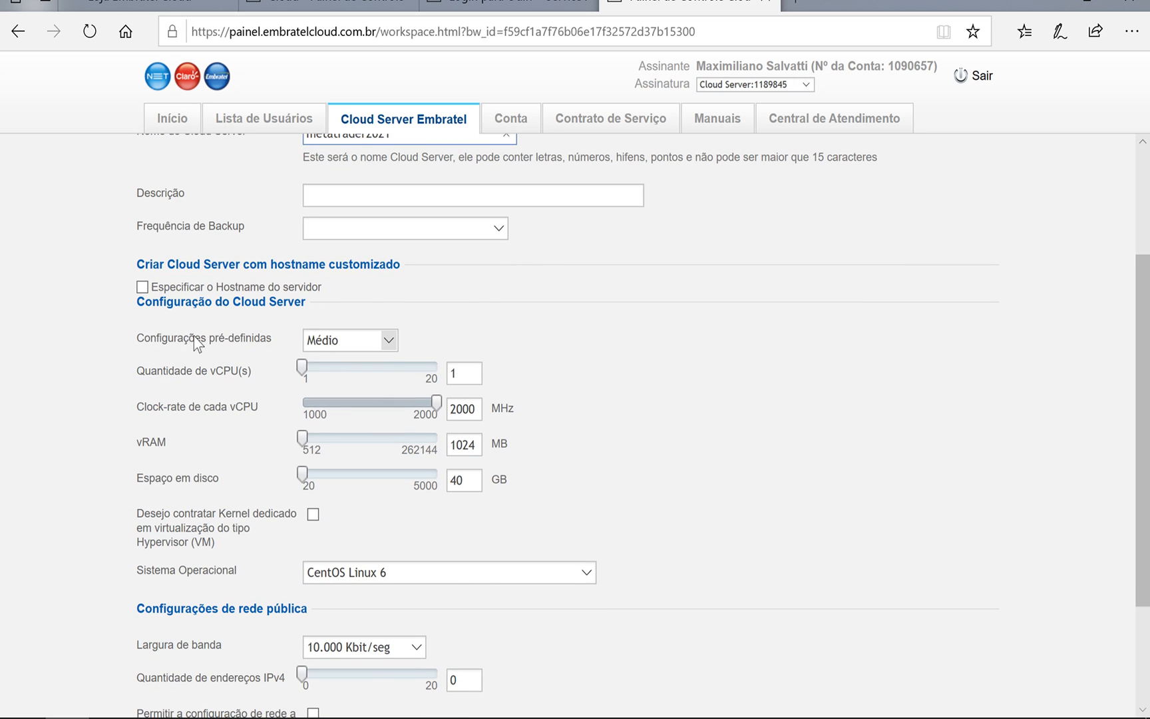
click(341, 340)
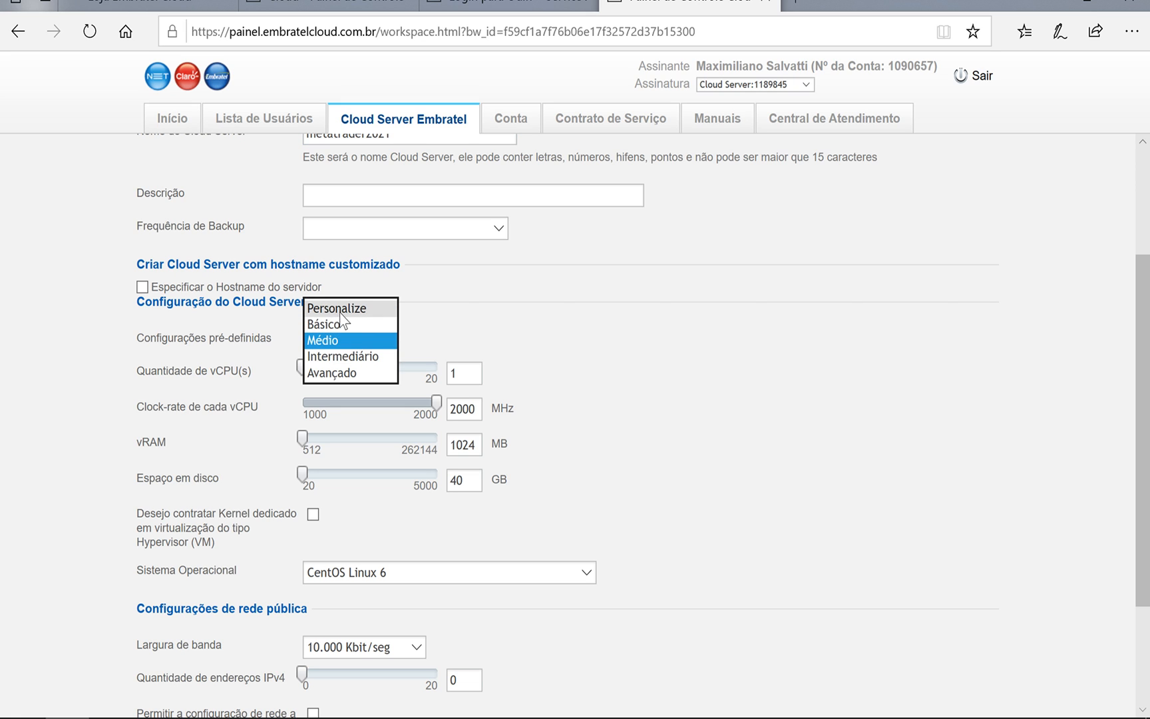
click(339, 310)
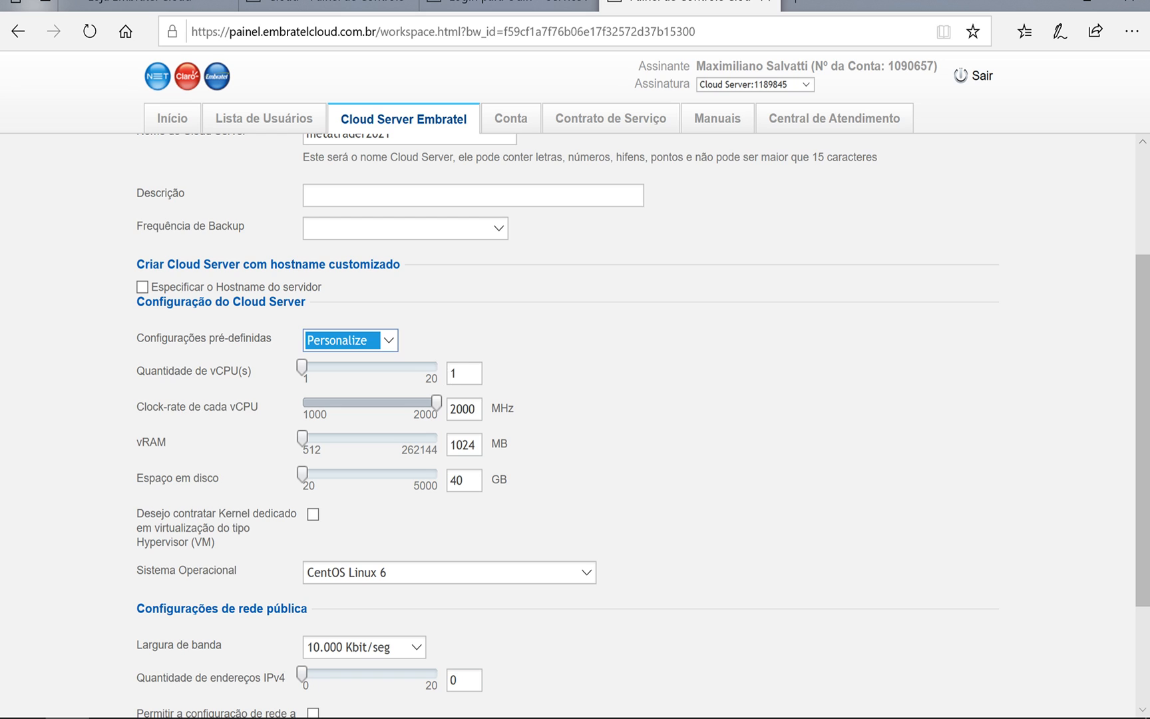
double_click(459, 374)
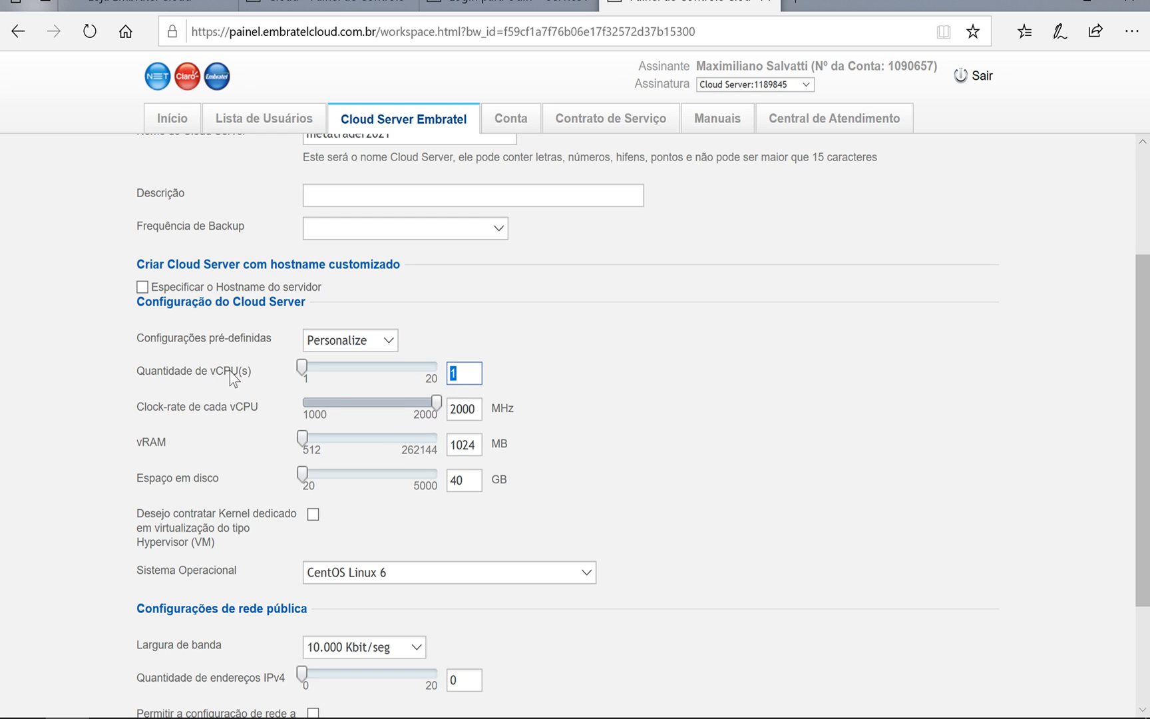
text(2)
drag(456, 409, 472, 409)
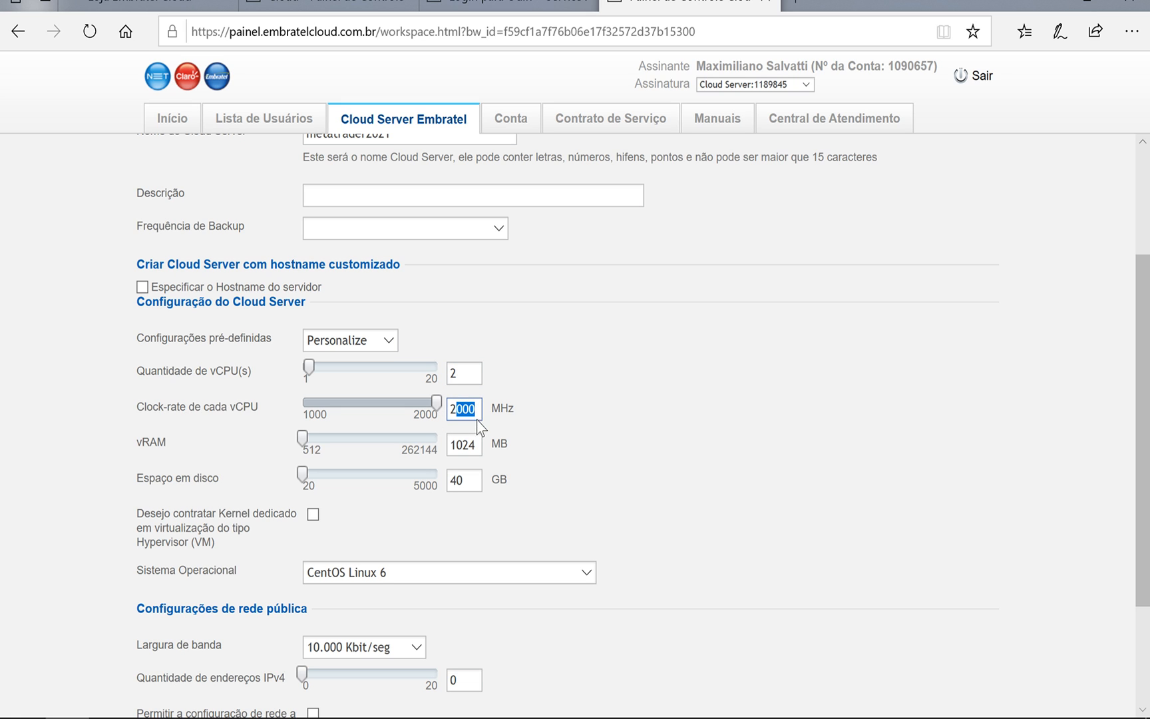
text(500)
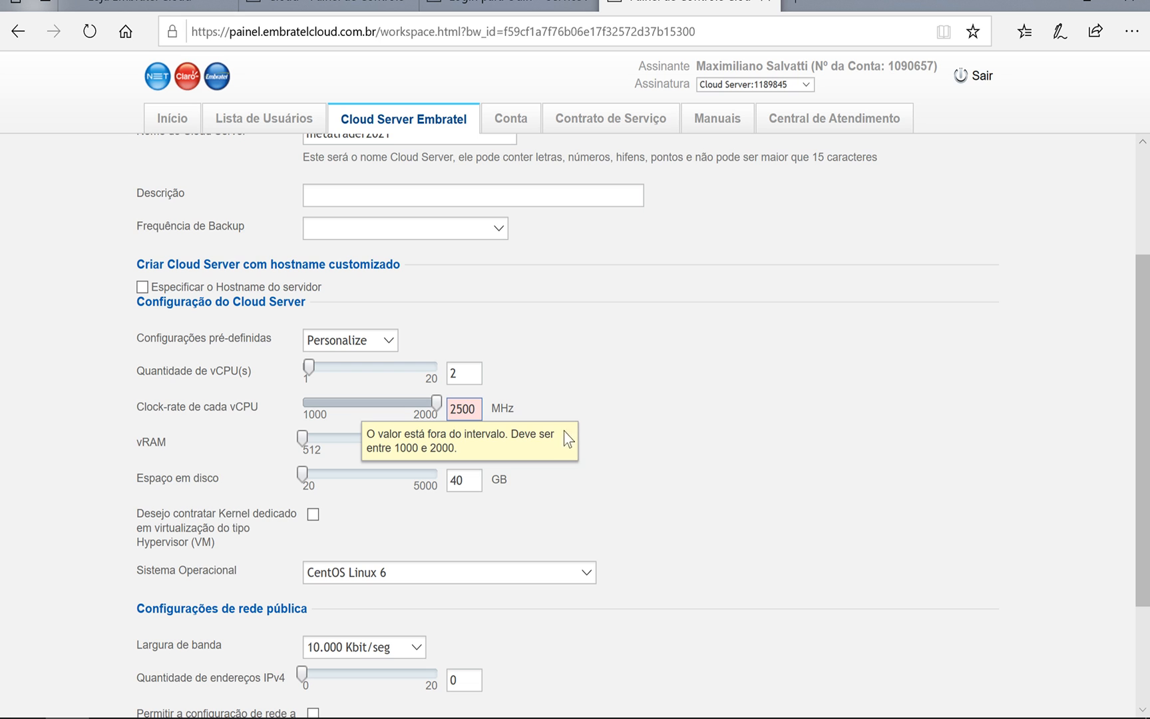
scroll(566, 399, down, 1)
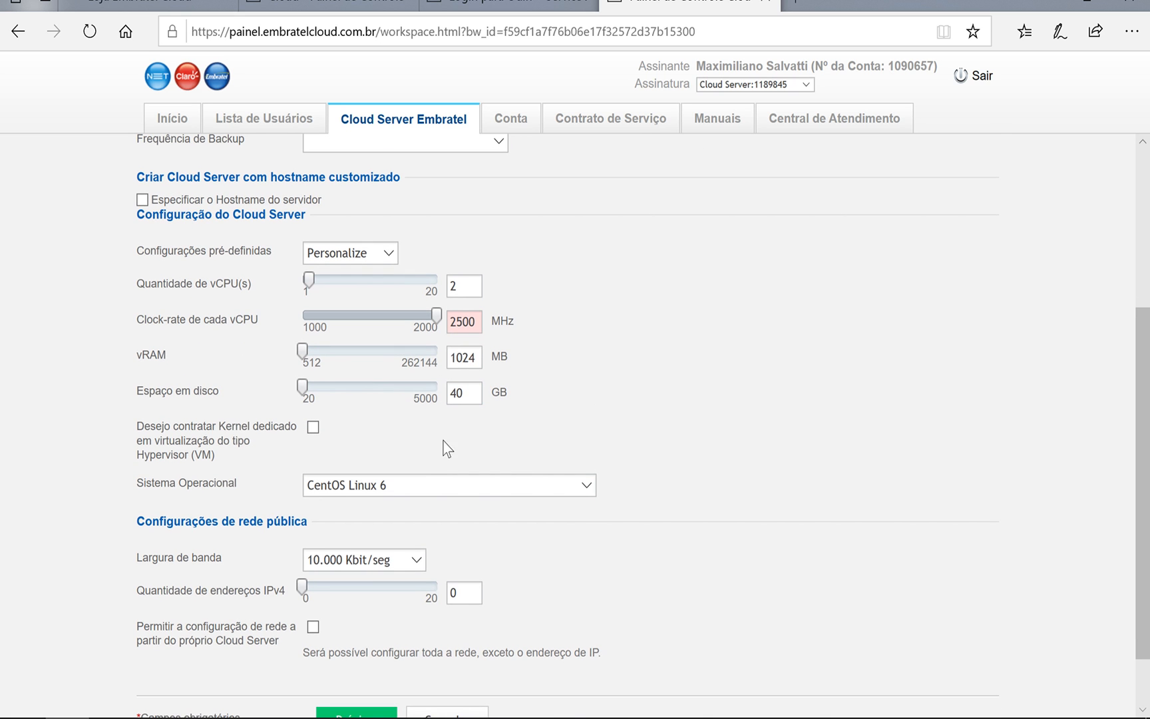
Select Windows 2012 R2 as the OS, with 4096 MB vRAM and 50 GB disk space
click(351, 485)
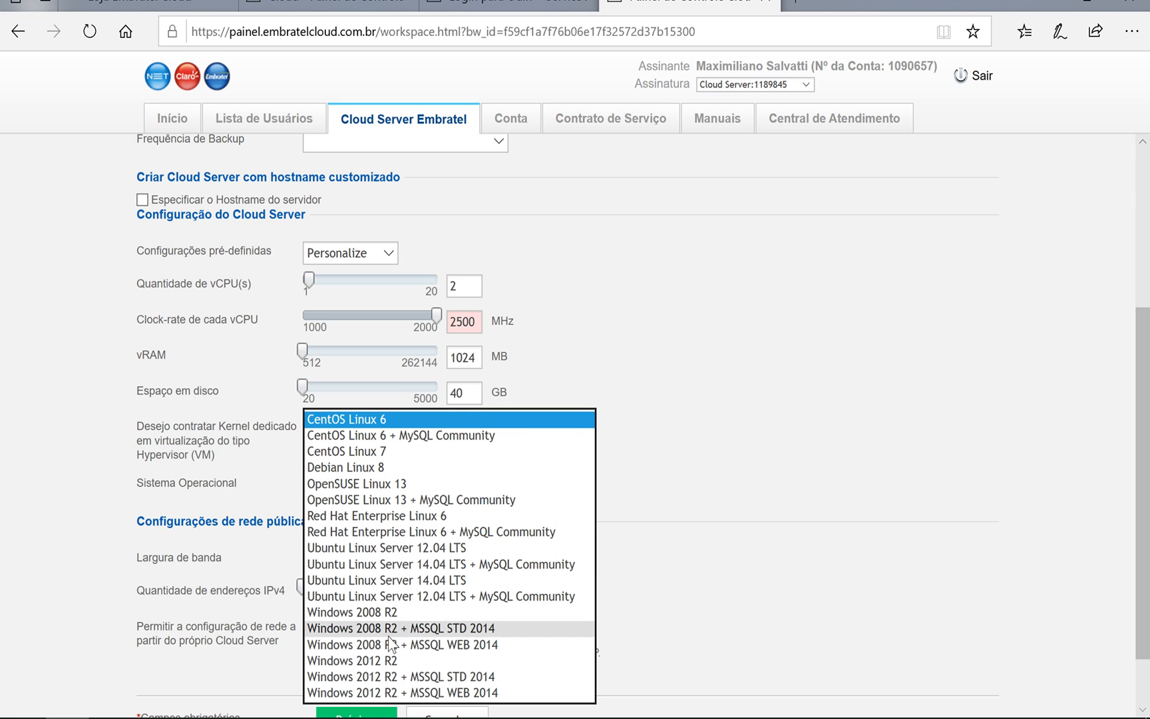
click(395, 663)
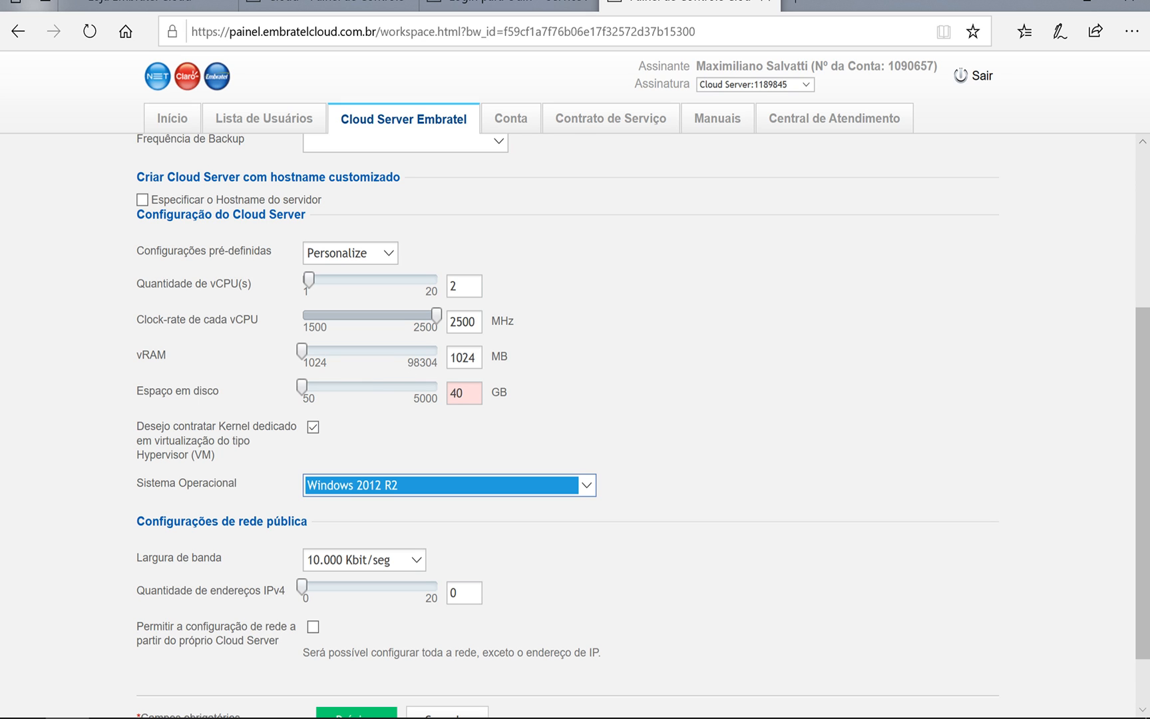
double_click(464, 357)
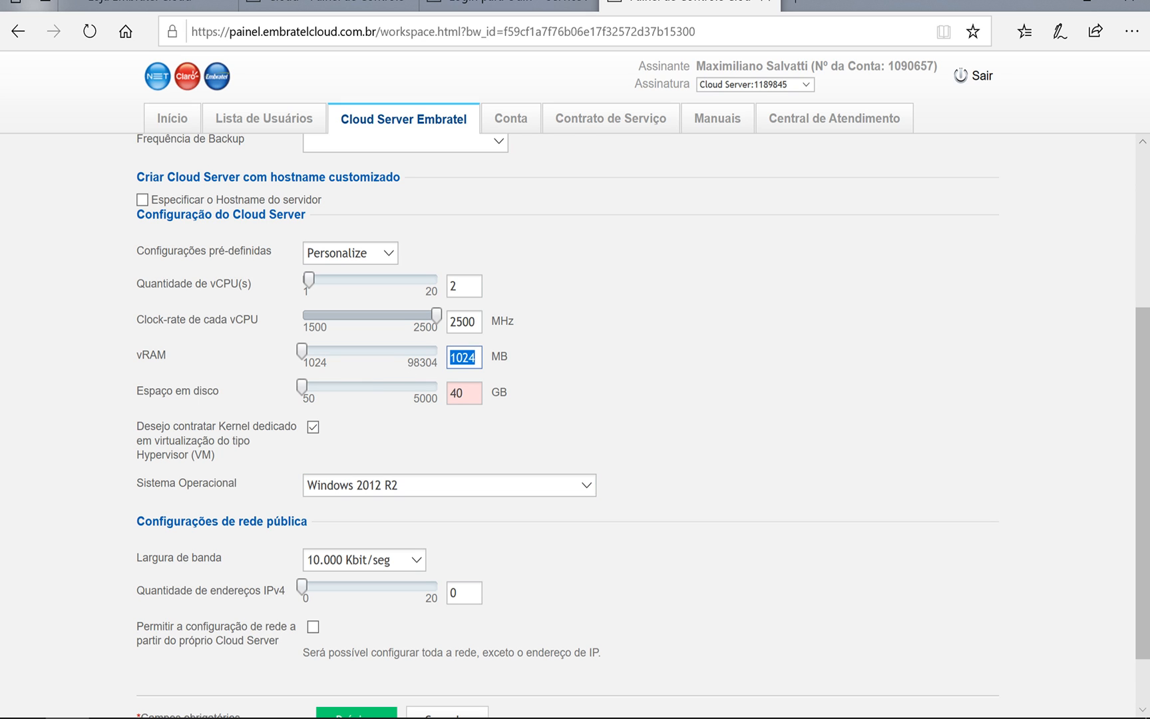
text(4096)
double_click(450, 393)
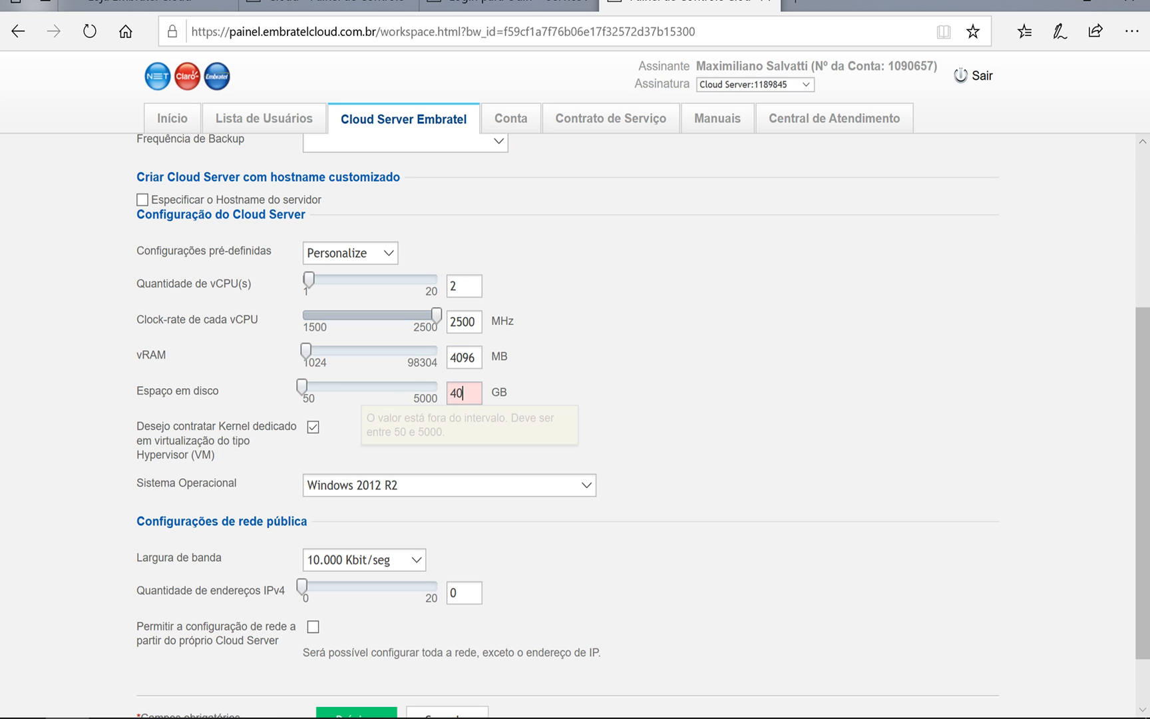
text(50)
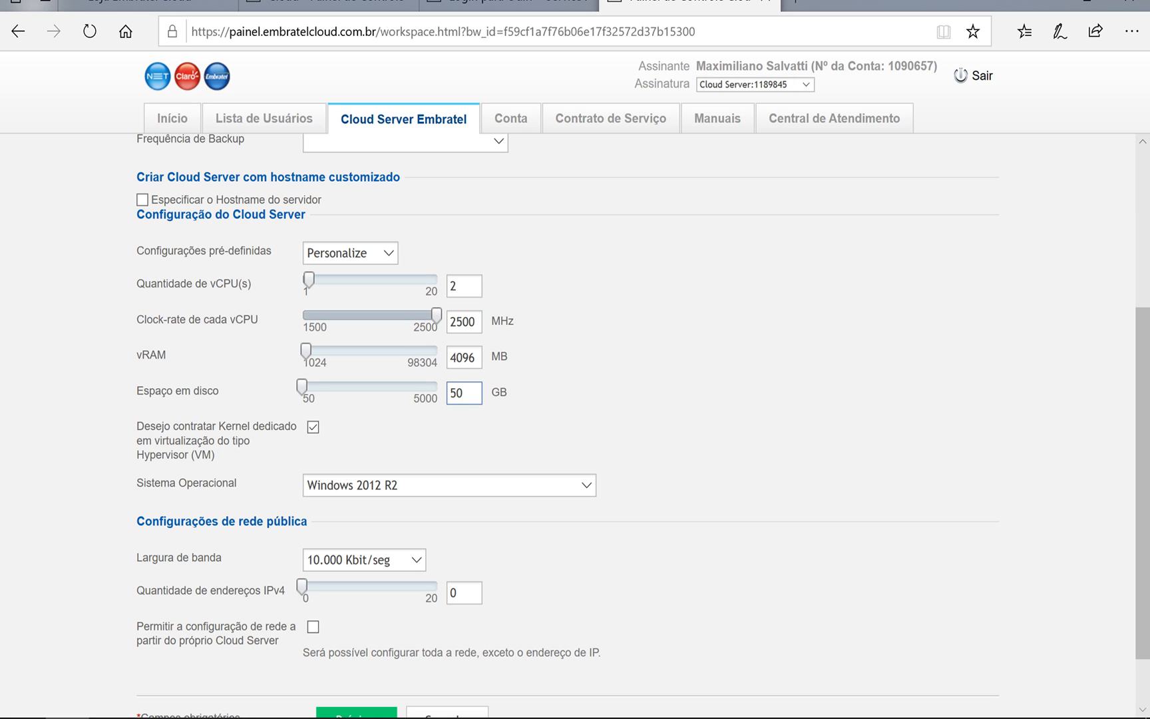
scroll(594, 397, up, 1)
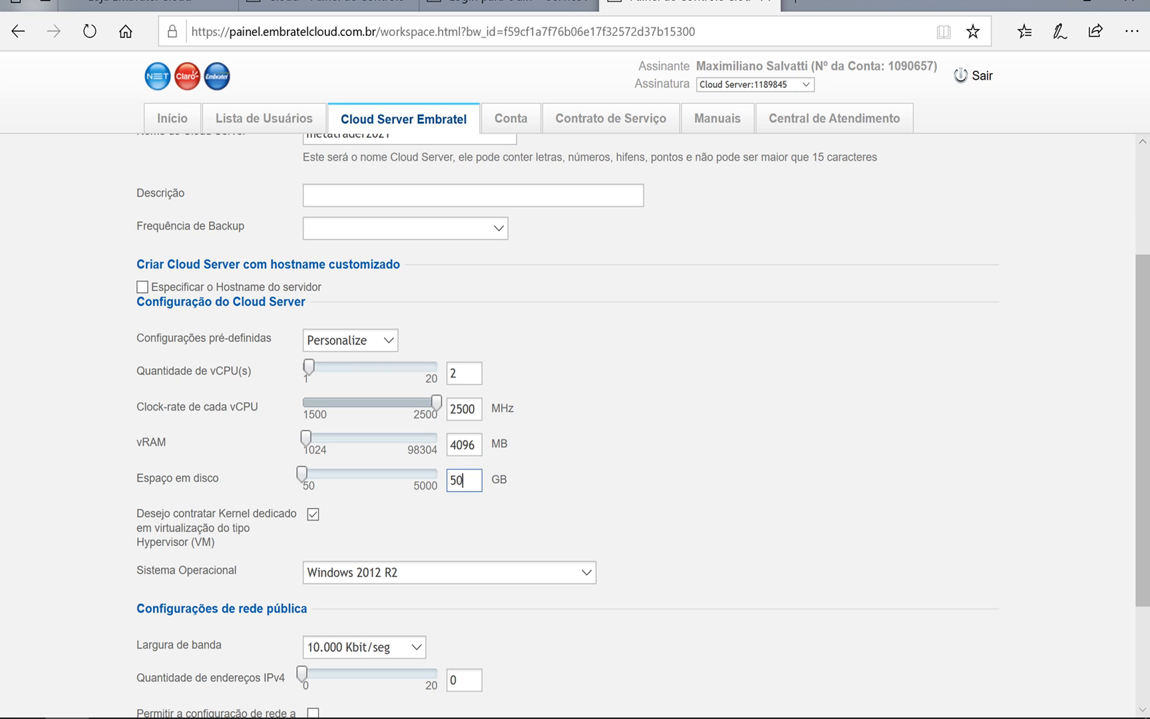
scroll(462, 335, down, 1)
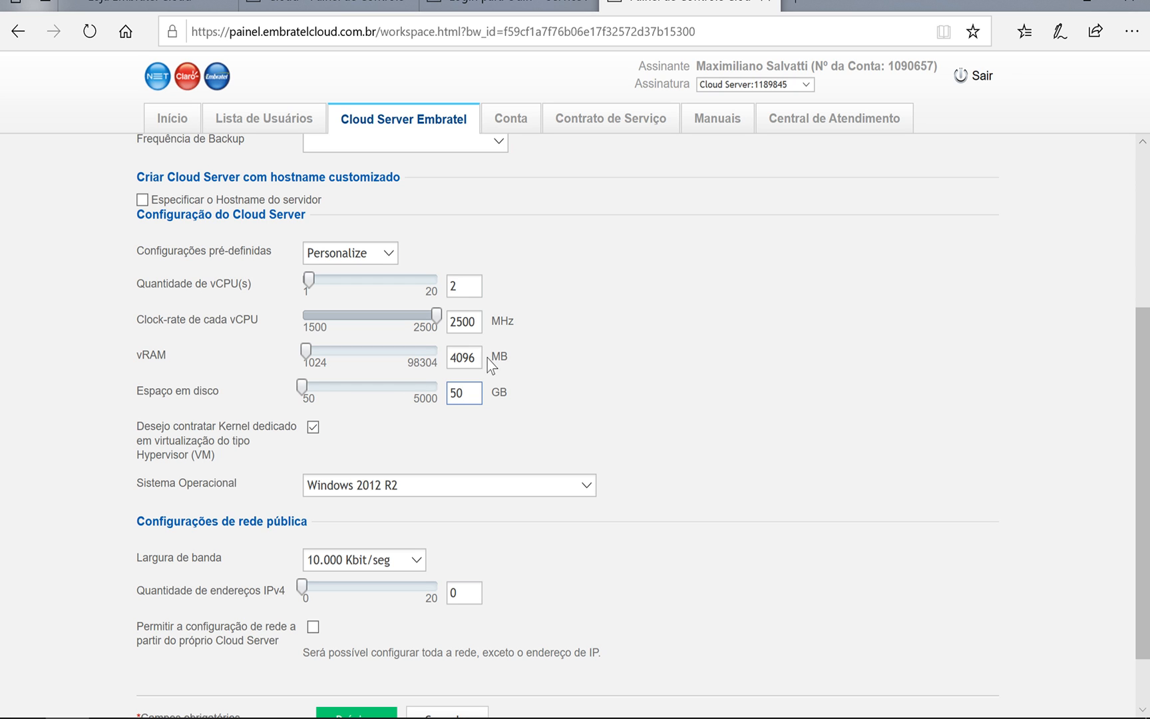
scroll(480, 357, down, 1)
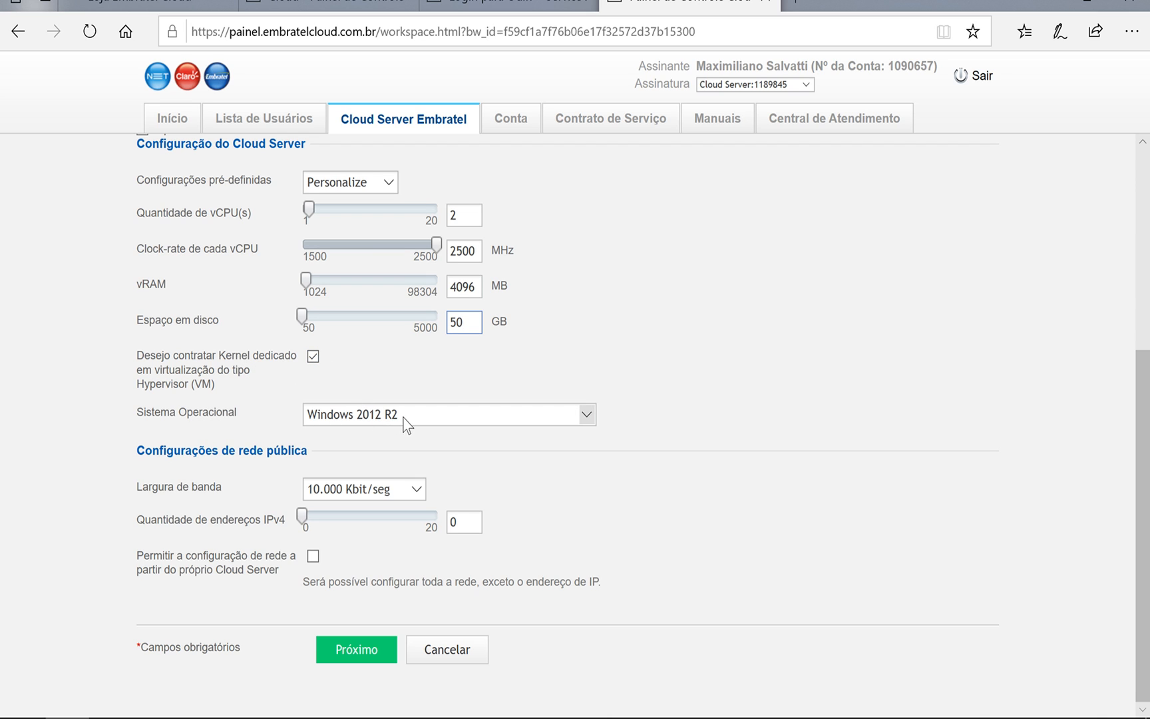
Choose 1.000.000 Kbit/seg bandwidth and 1 IPv4 address, allow in-server network setup, and proceed
click(342, 488)
click(347, 536)
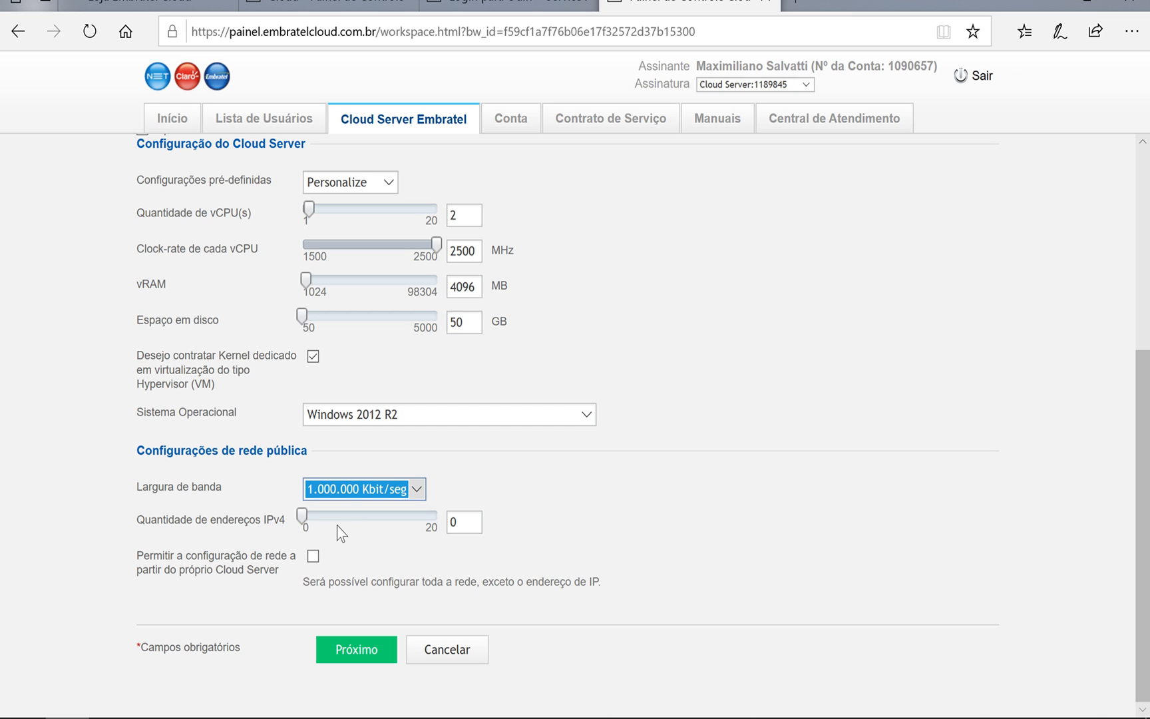
click(448, 524)
text(1)
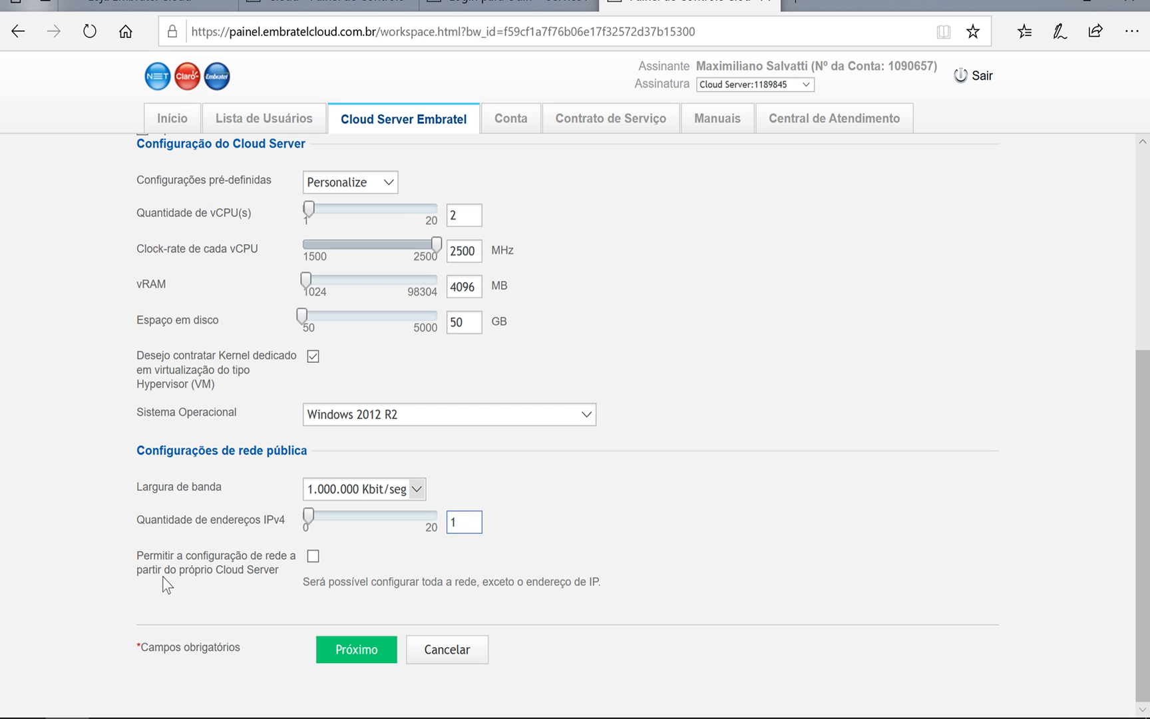
click(313, 557)
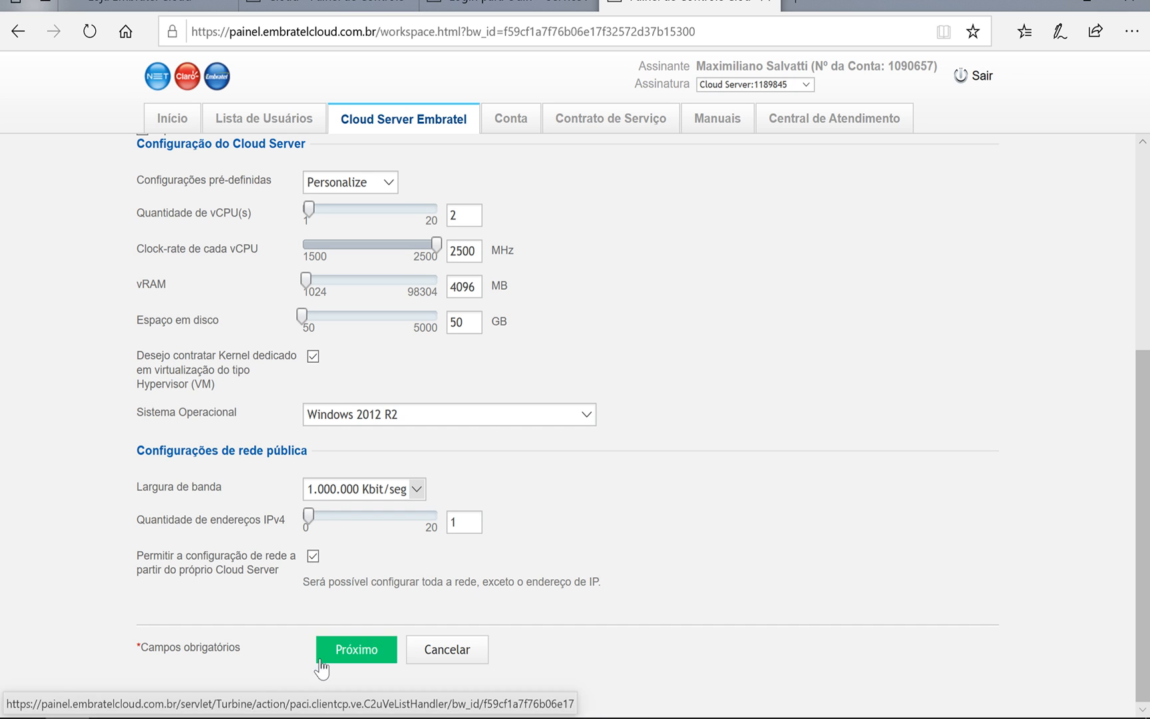
click(356, 648)
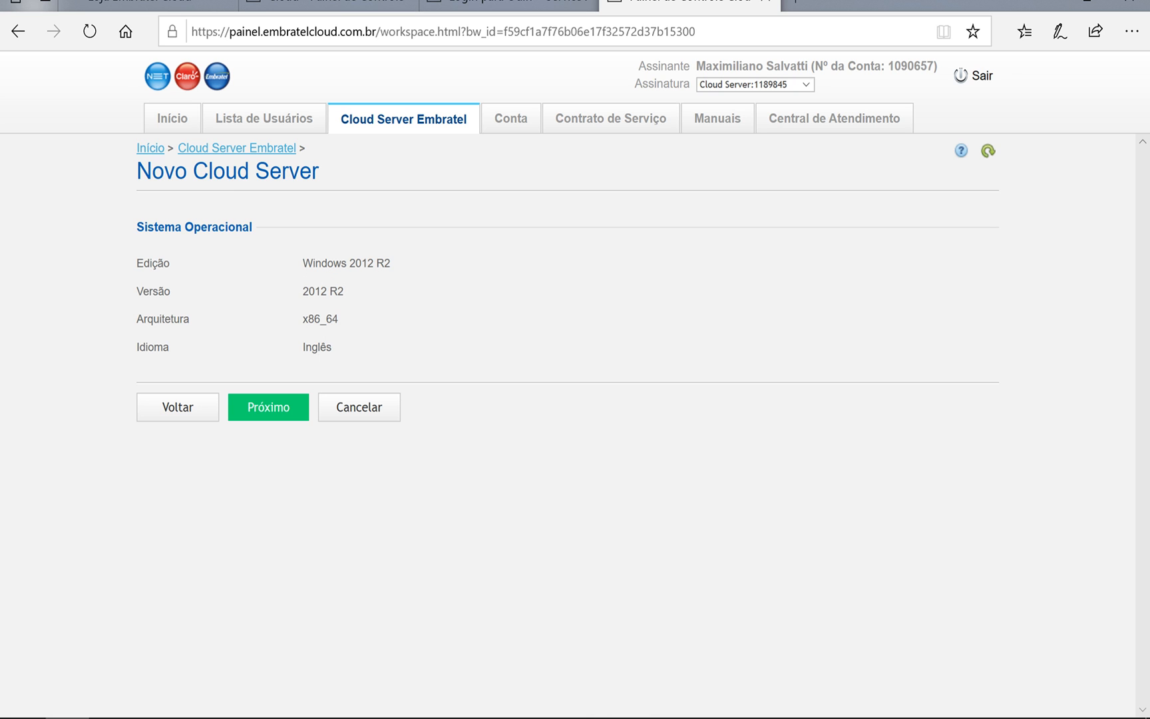
Pass the OS details page, finalize the metatrader2021 server, and return to the home dashboard
click(270, 408)
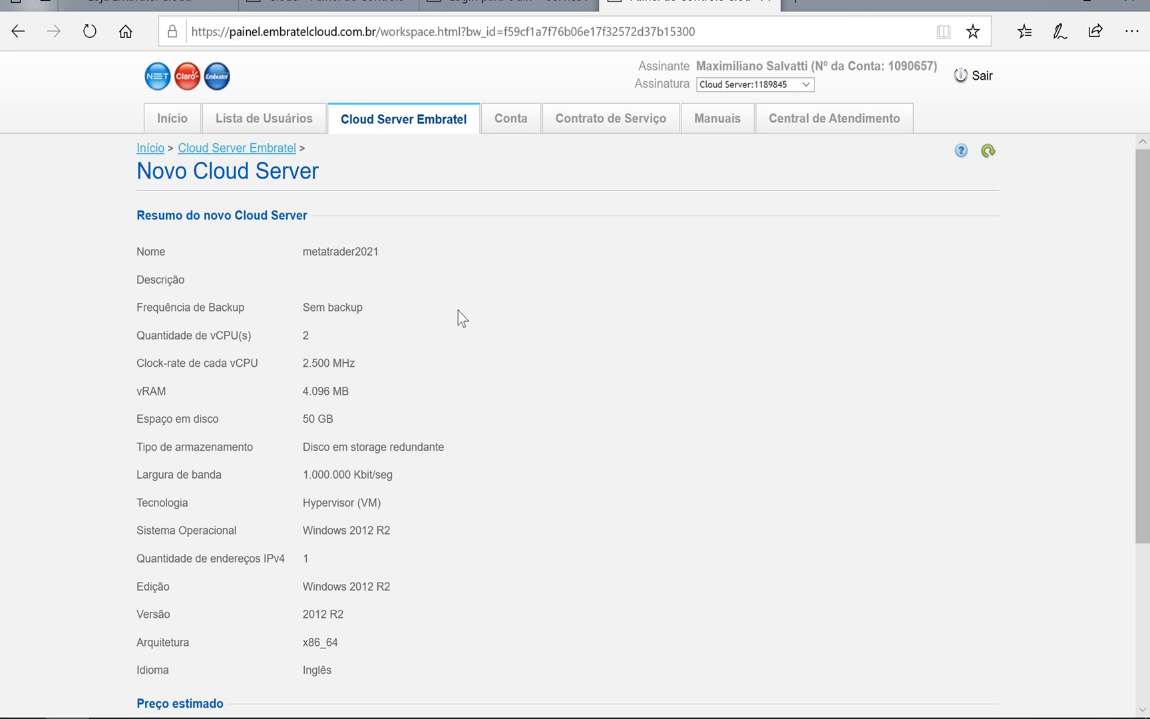
scroll(236, 235, down, 4)
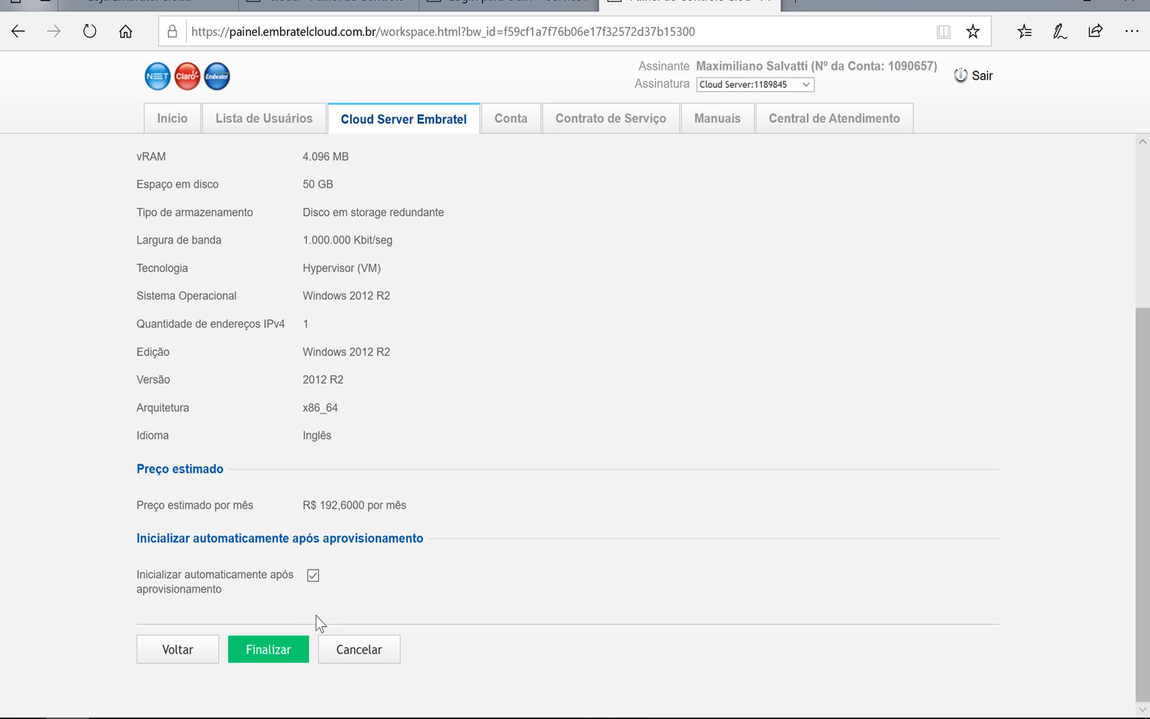
click(267, 649)
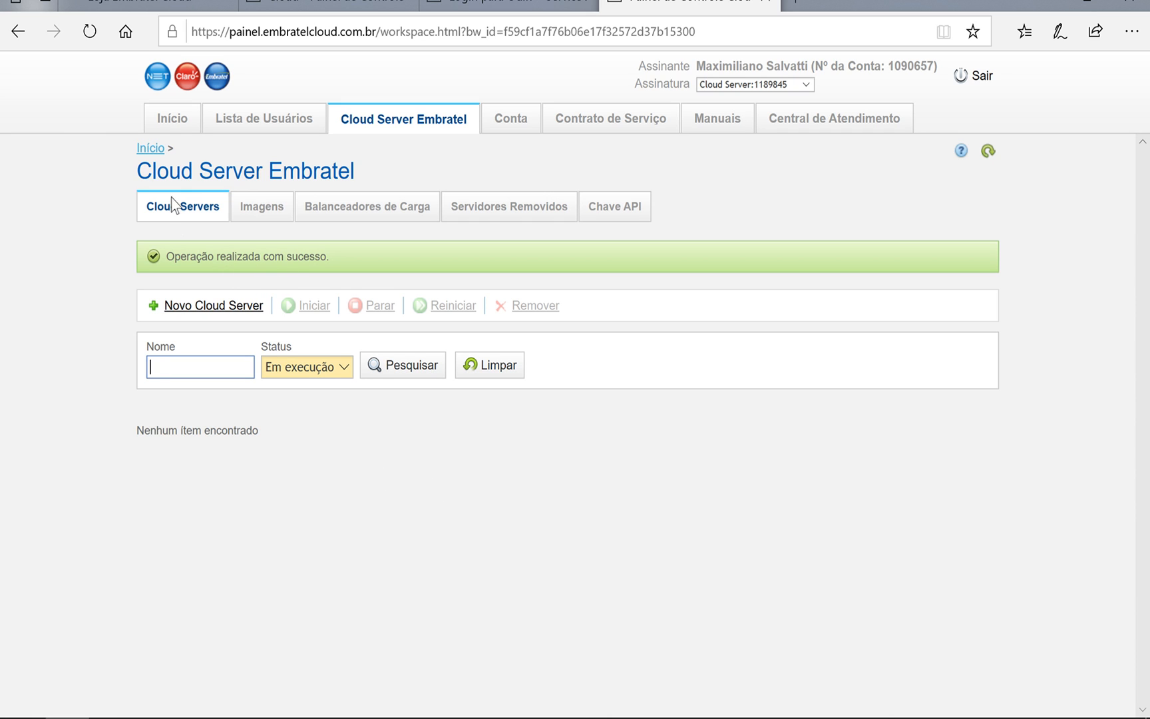
click(152, 151)
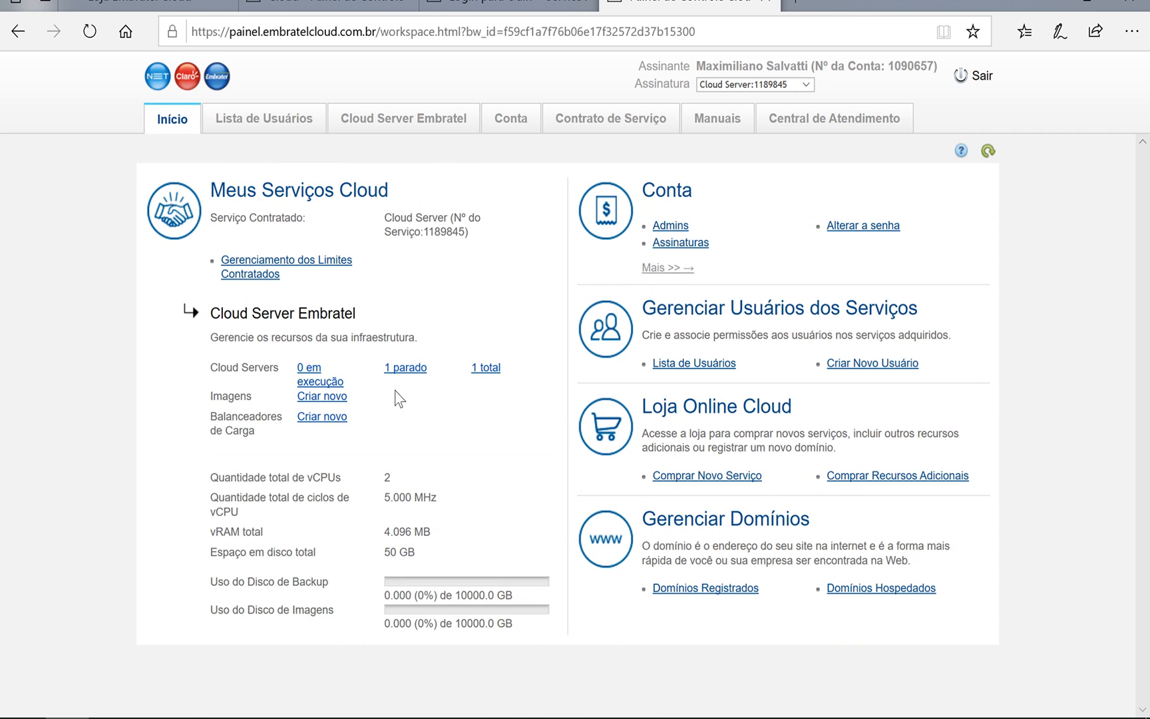
Open the full Cloud Servers list, view metatrader2021's details, and refresh while it shows Criando
click(484, 370)
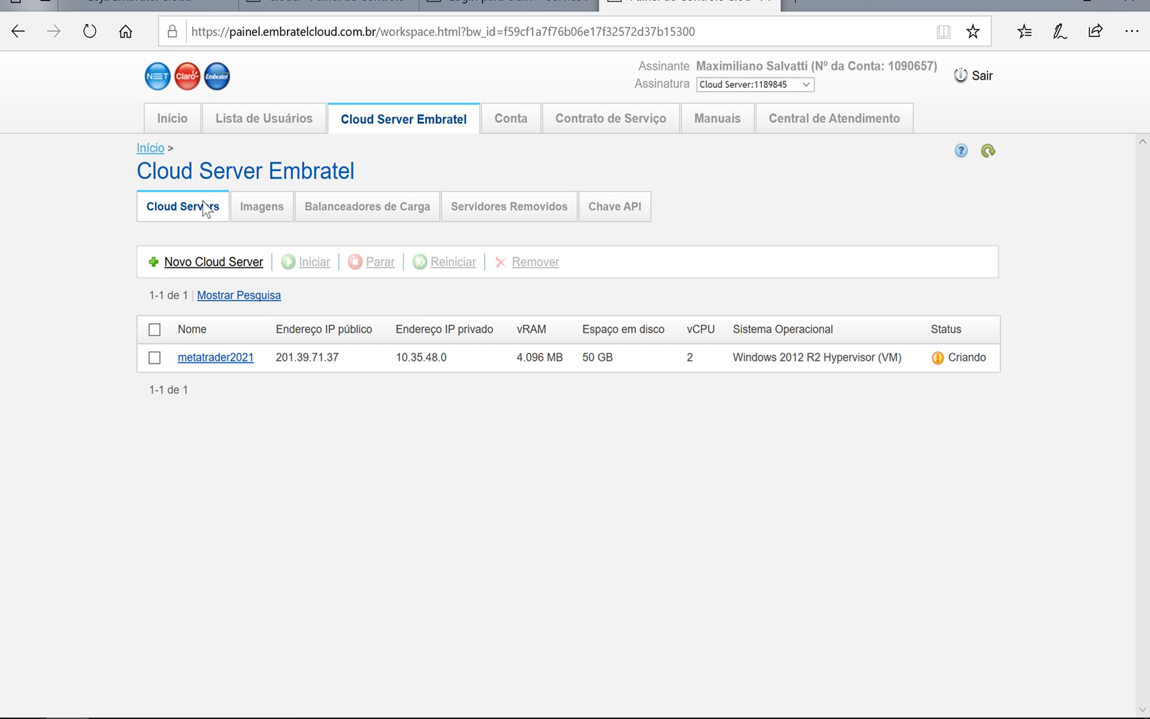
click(89, 32)
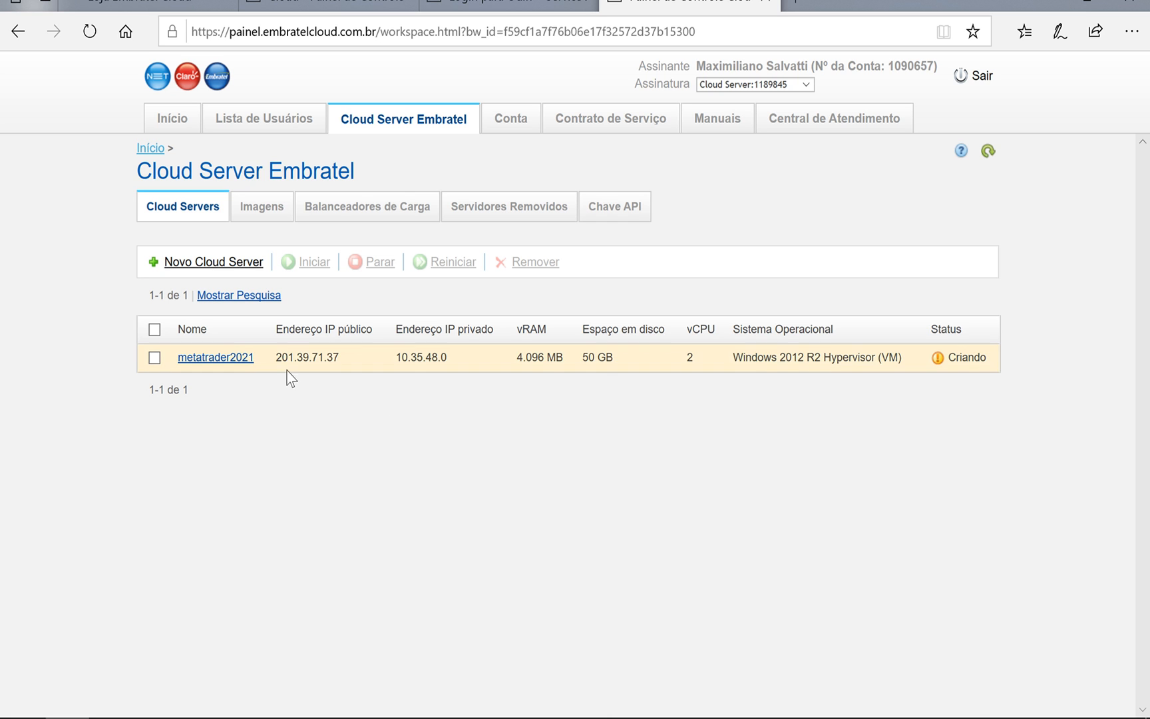
click(90, 32)
click(206, 358)
scroll(545, 362, down, 1)
scroll(546, 359, down, 1)
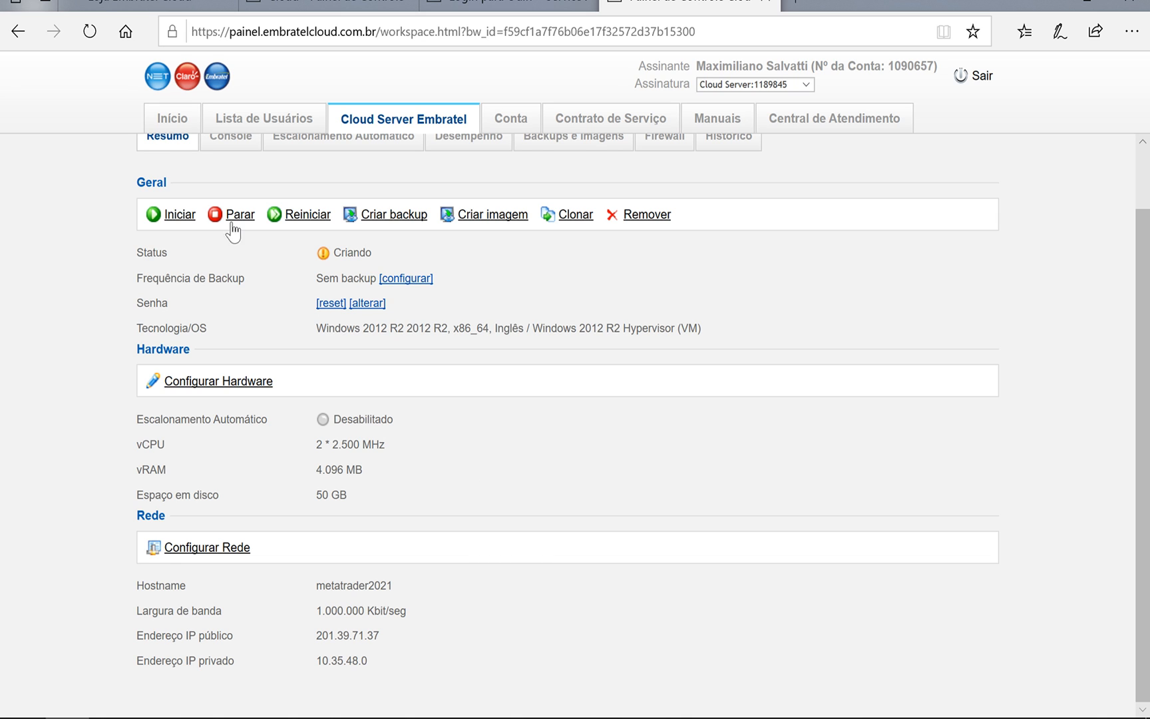
click(81, 40)
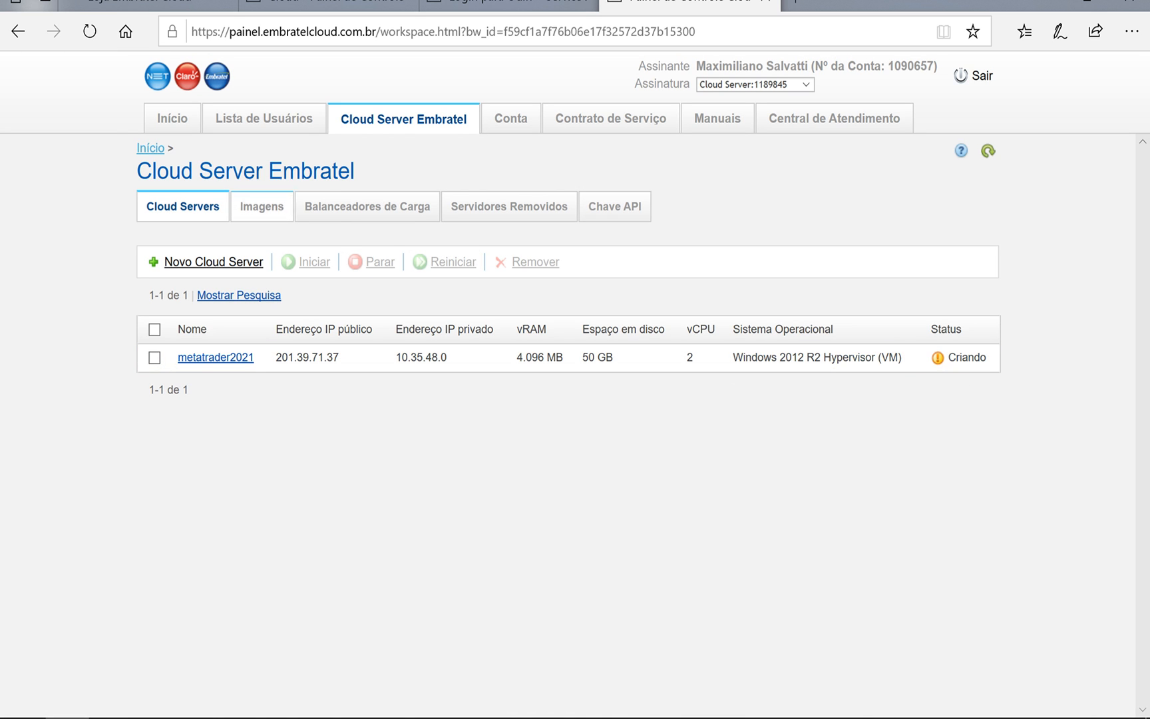
Refresh until metatrader2021 is running, reset its password, and select the new password
click(86, 38)
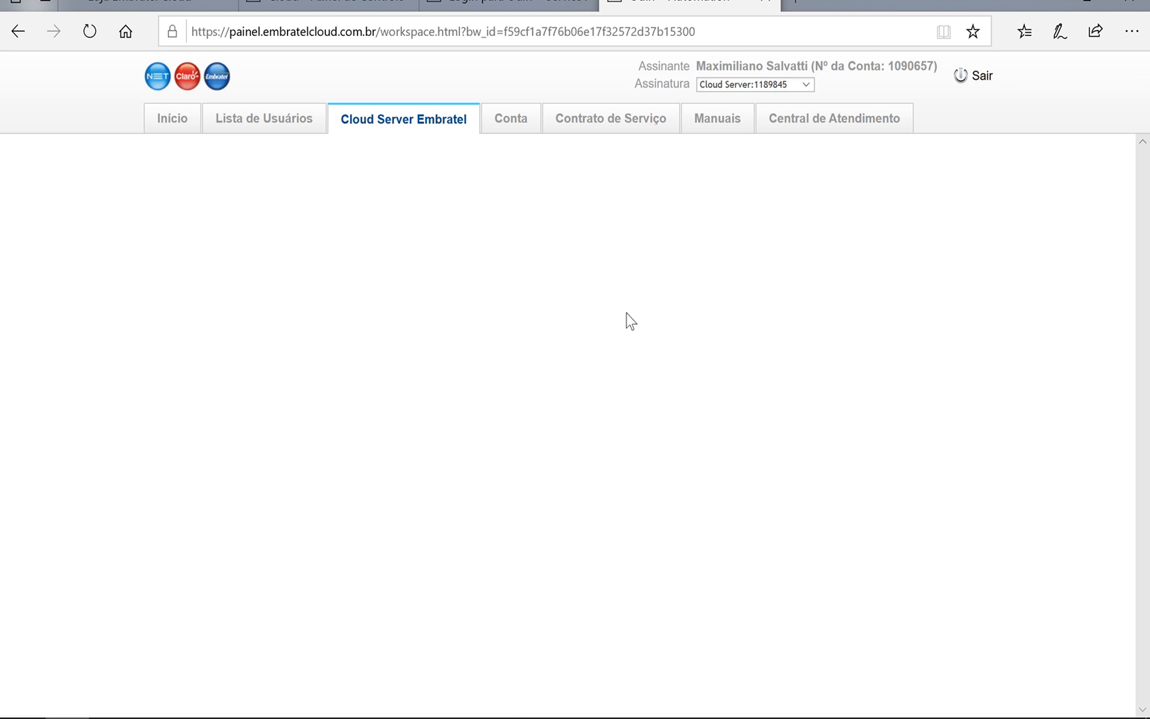
click(91, 44)
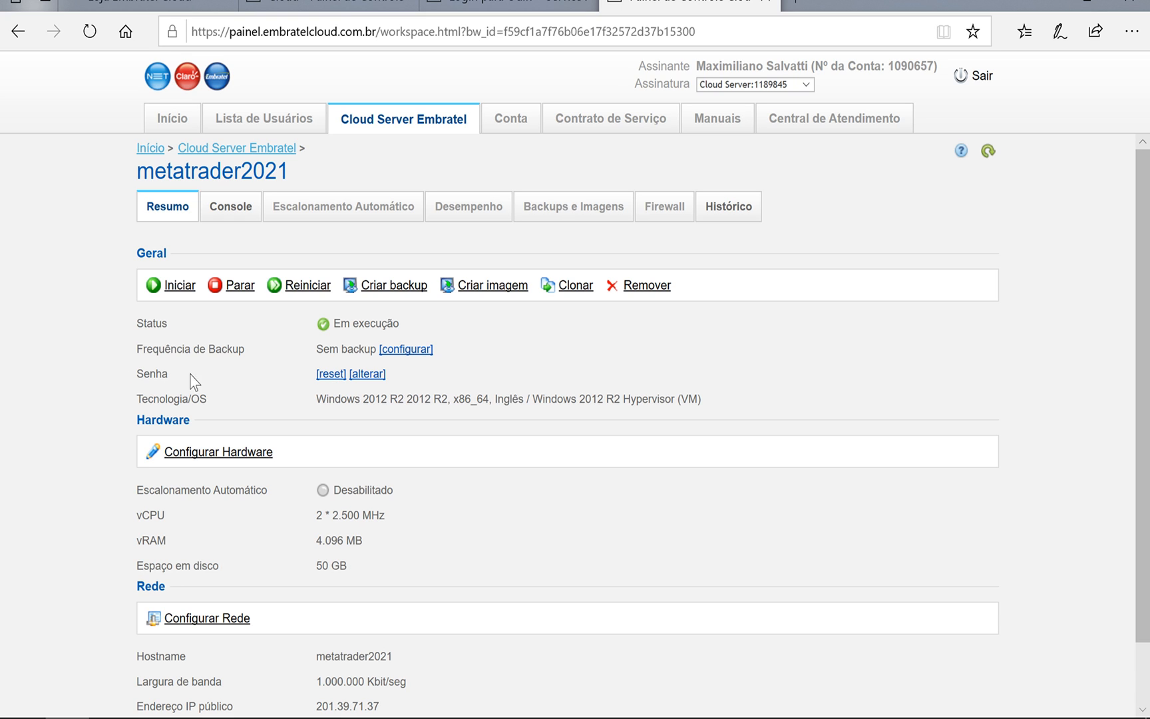
click(329, 375)
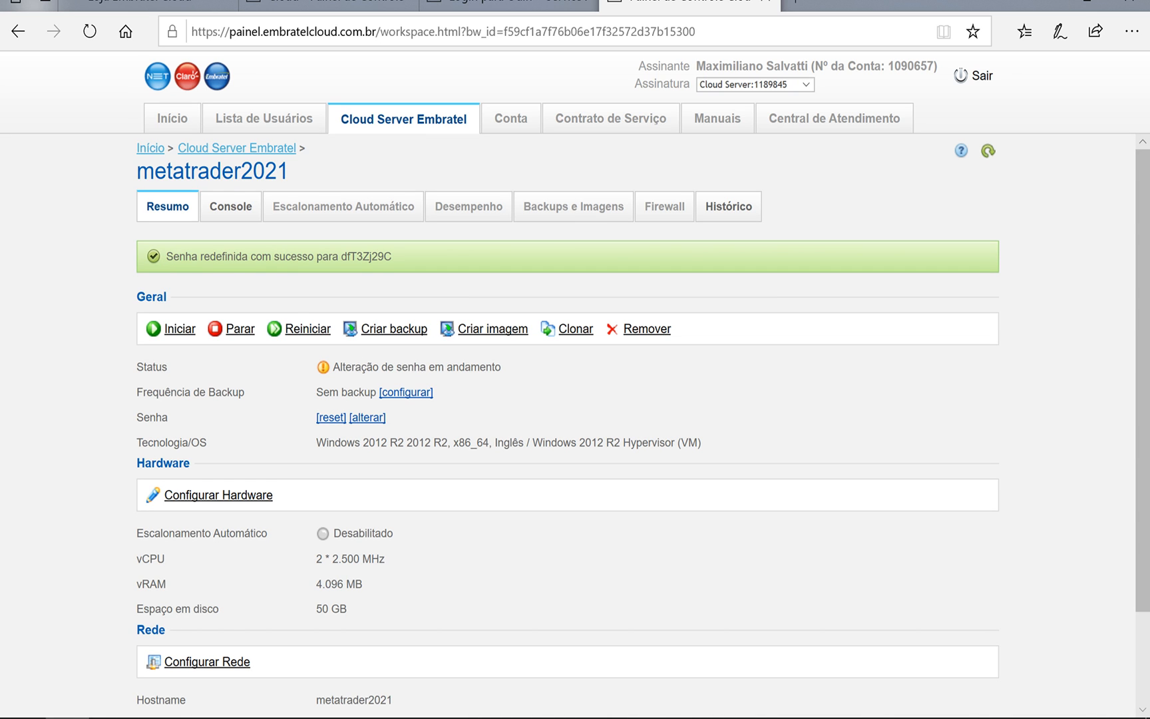
drag(341, 256, 356, 257)
Open metatrader2021's Console tab and send Ctrl+Alt+Del to reach the Administrator password prompt
click(230, 207)
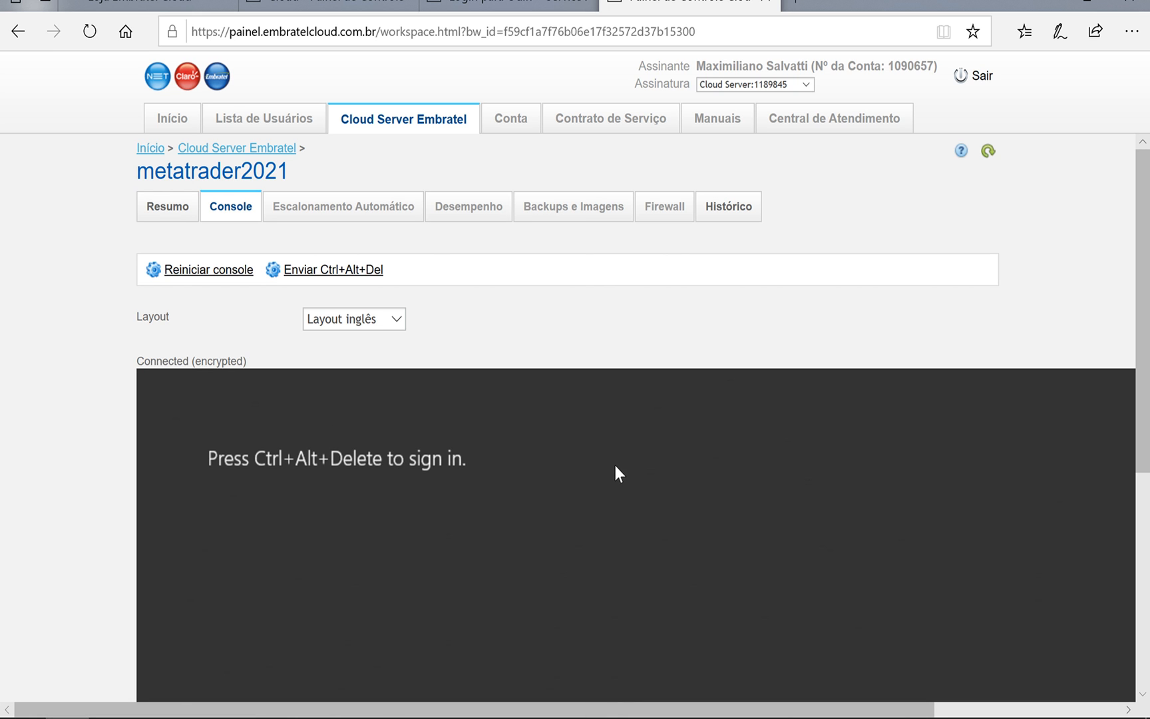
drag(1142, 422, 1149, 473)
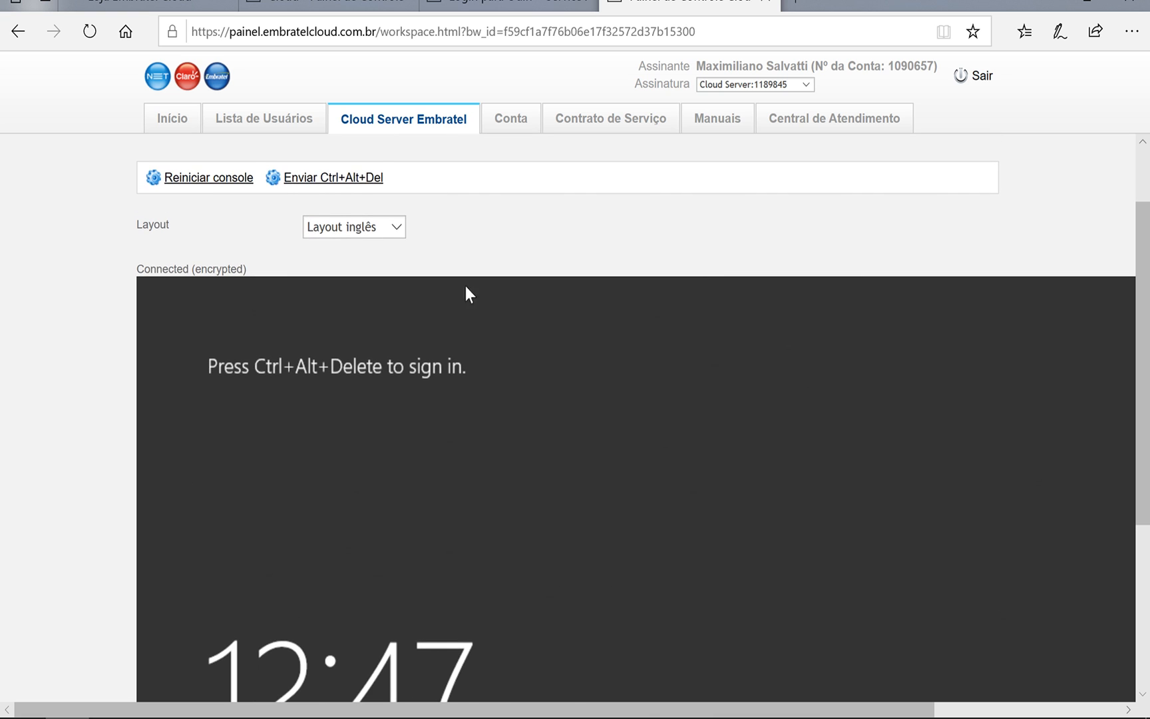
click(355, 180)
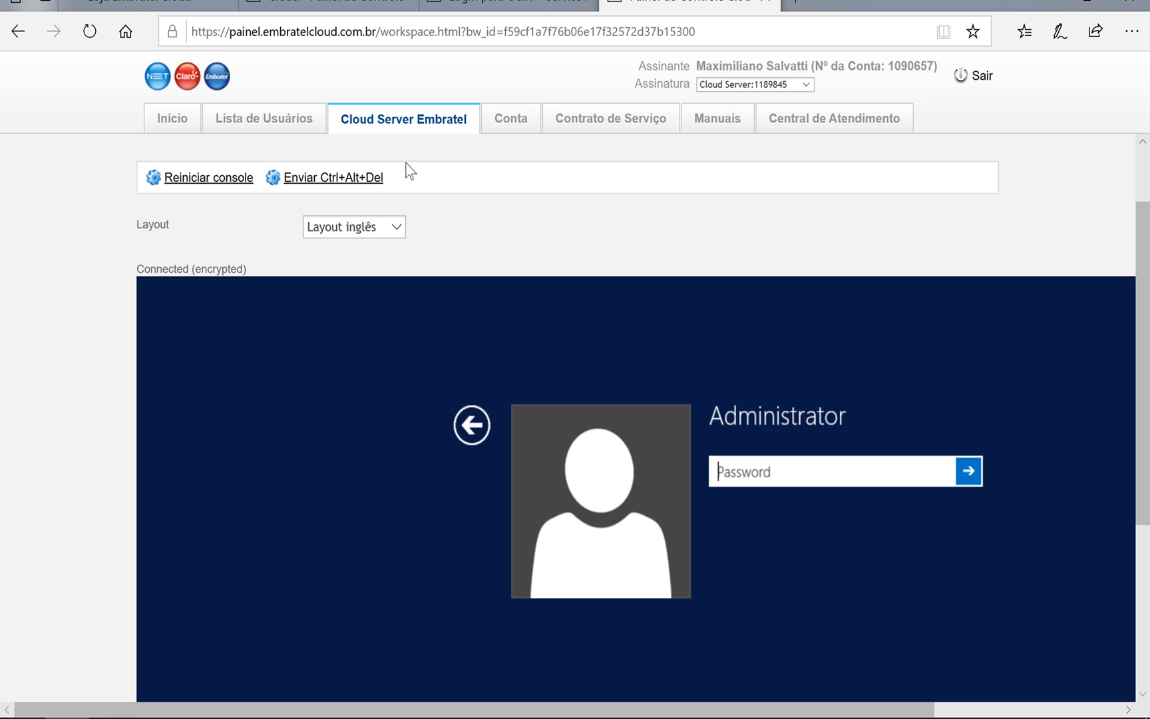
click(746, 33)
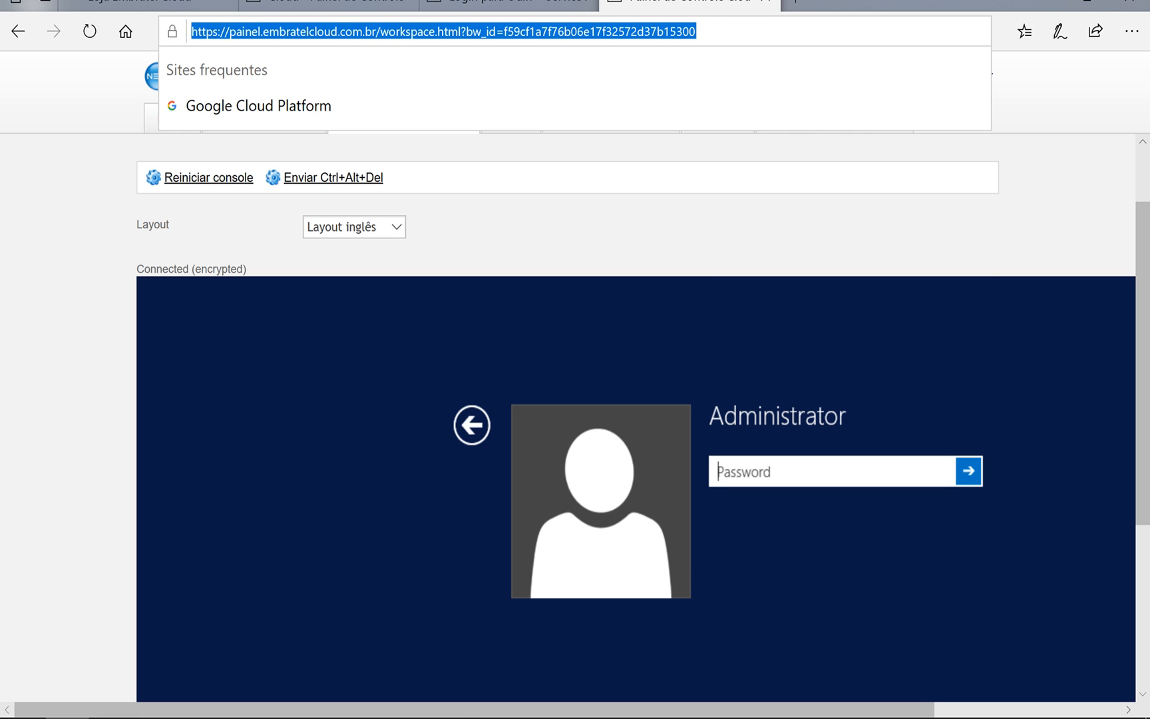
Sign in as Administrator with the account password to reach the Windows Server 2012 R2 desktop
key(ctrl+v)
click(792, 475)
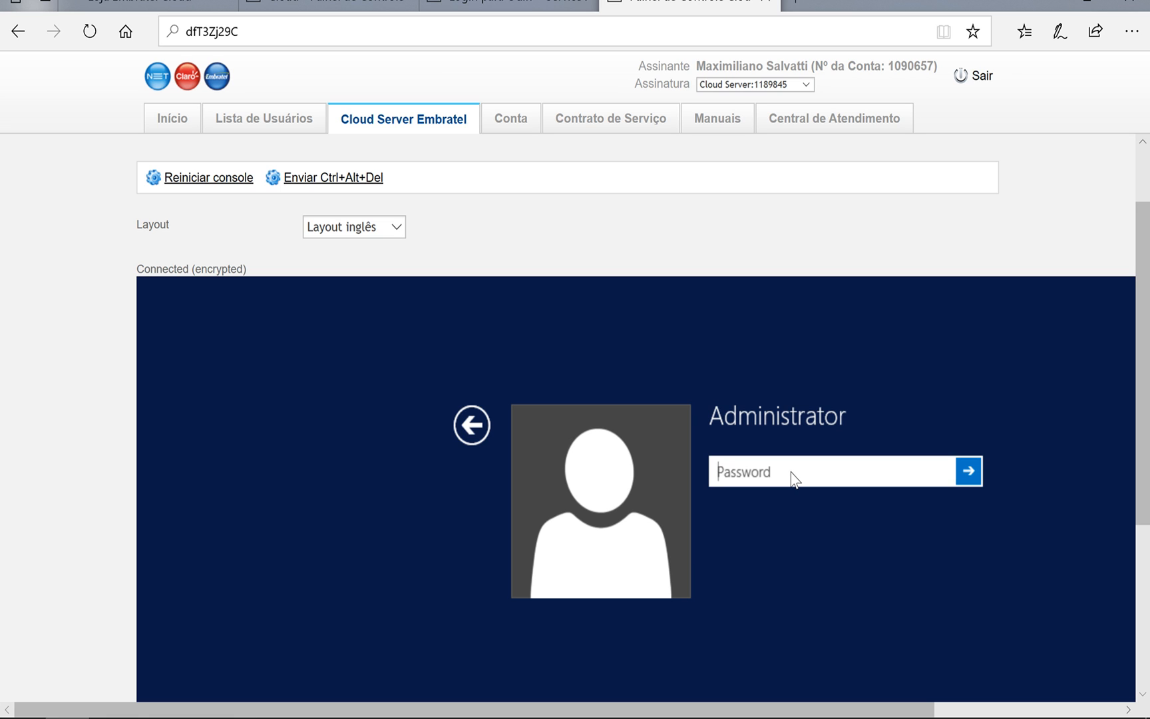
click(967, 477)
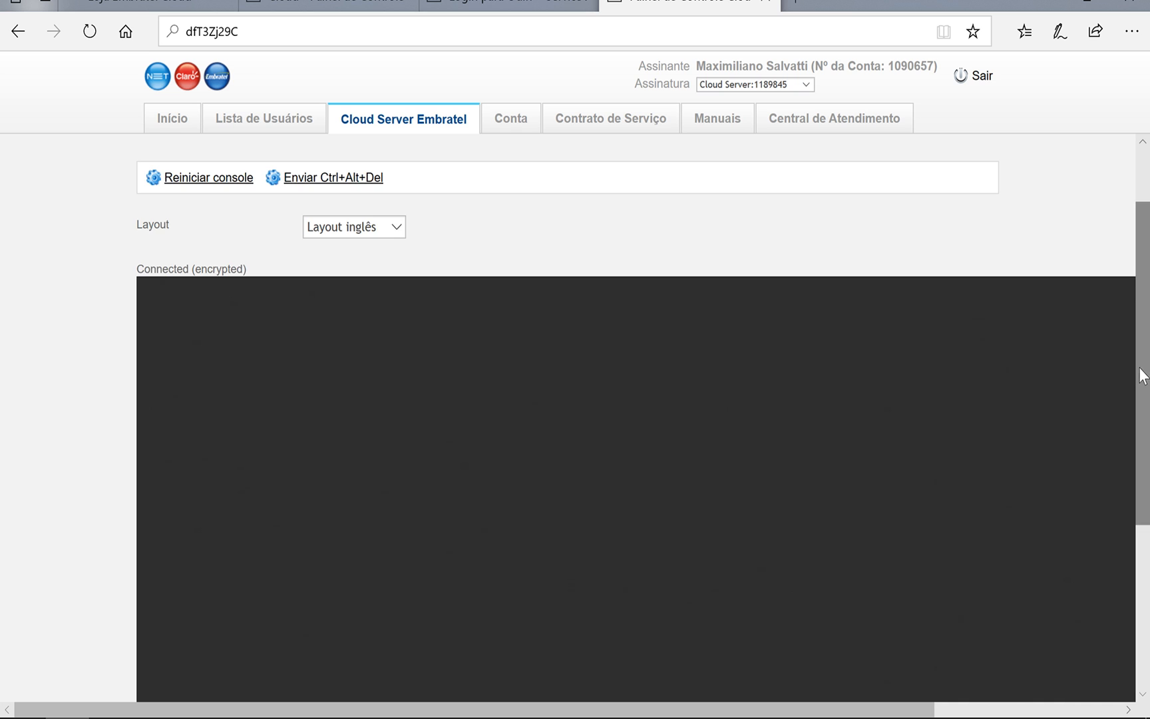
drag(1142, 376, 1147, 506)
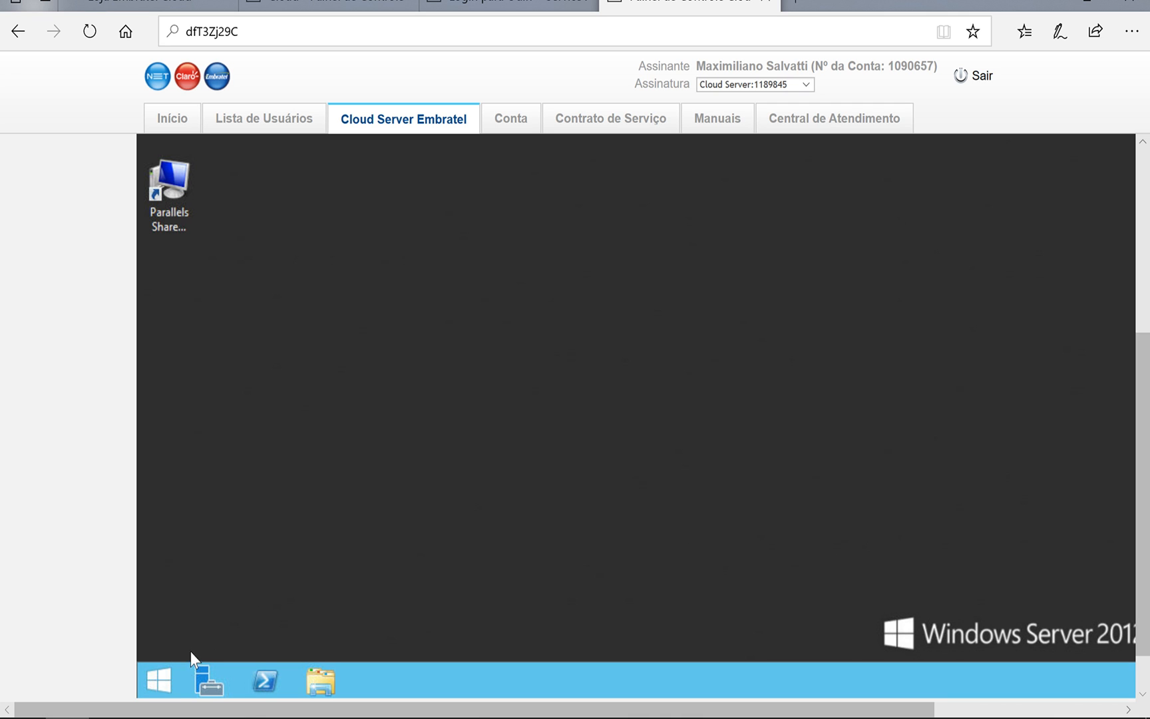
Check the Remote and Computer Name tabs of System Properties, then close it unchanged
click(168, 676)
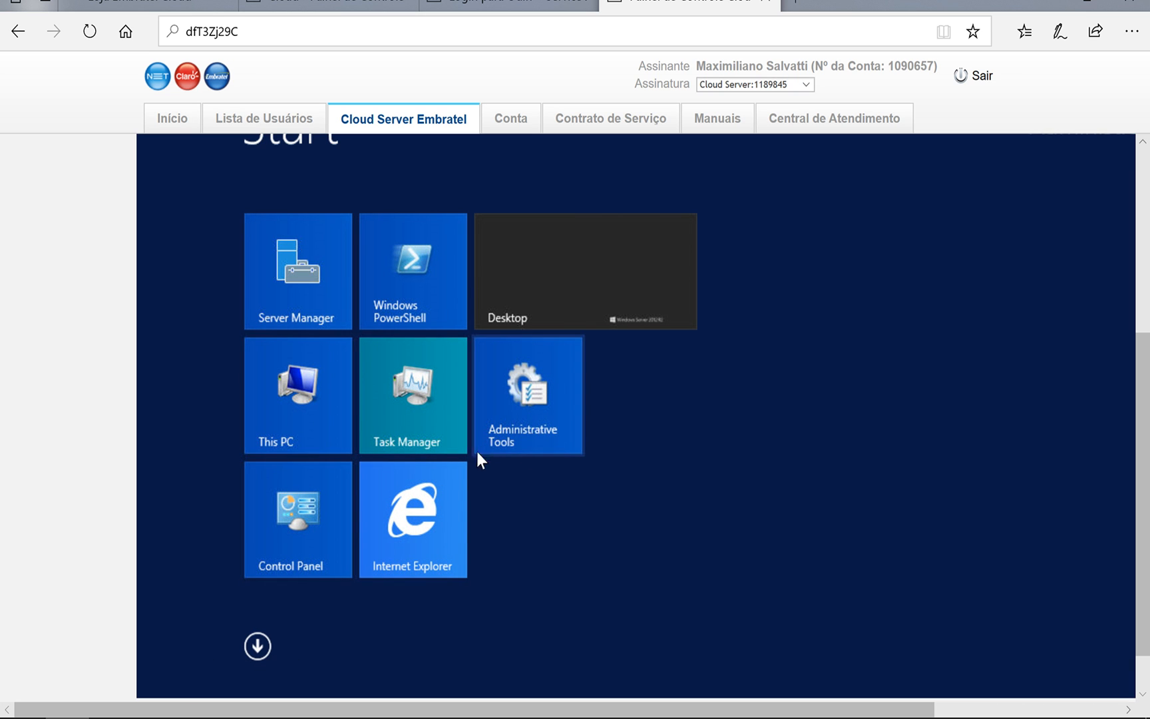
click(305, 539)
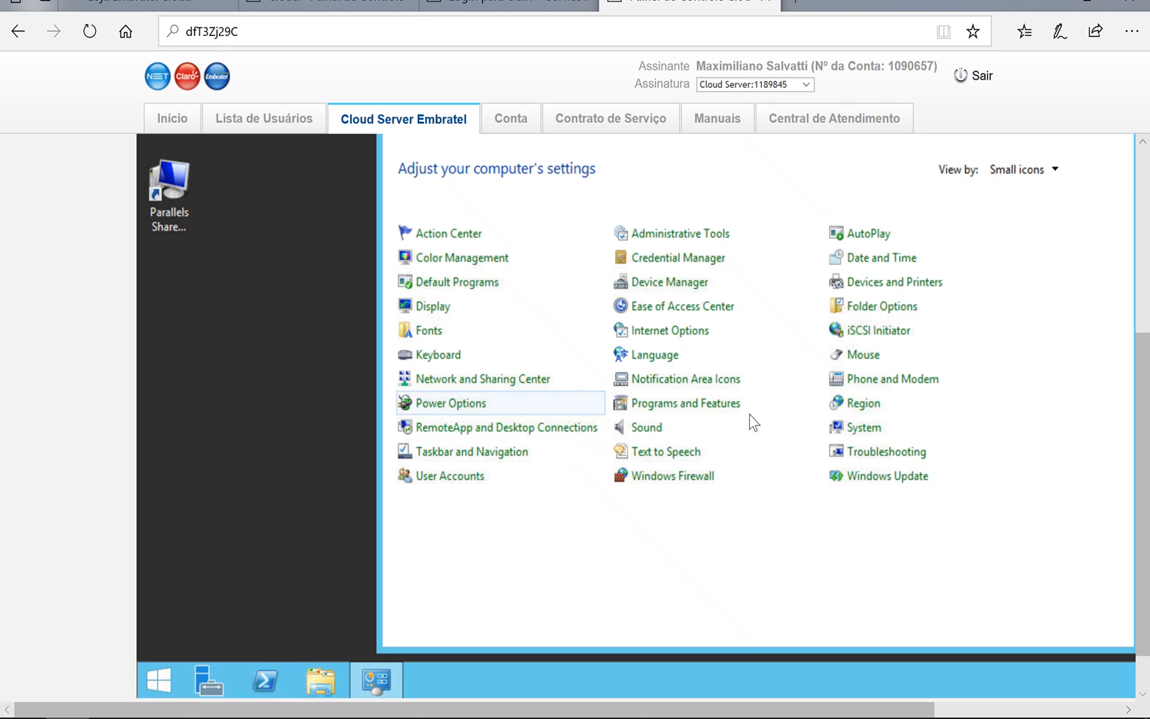
click(868, 427)
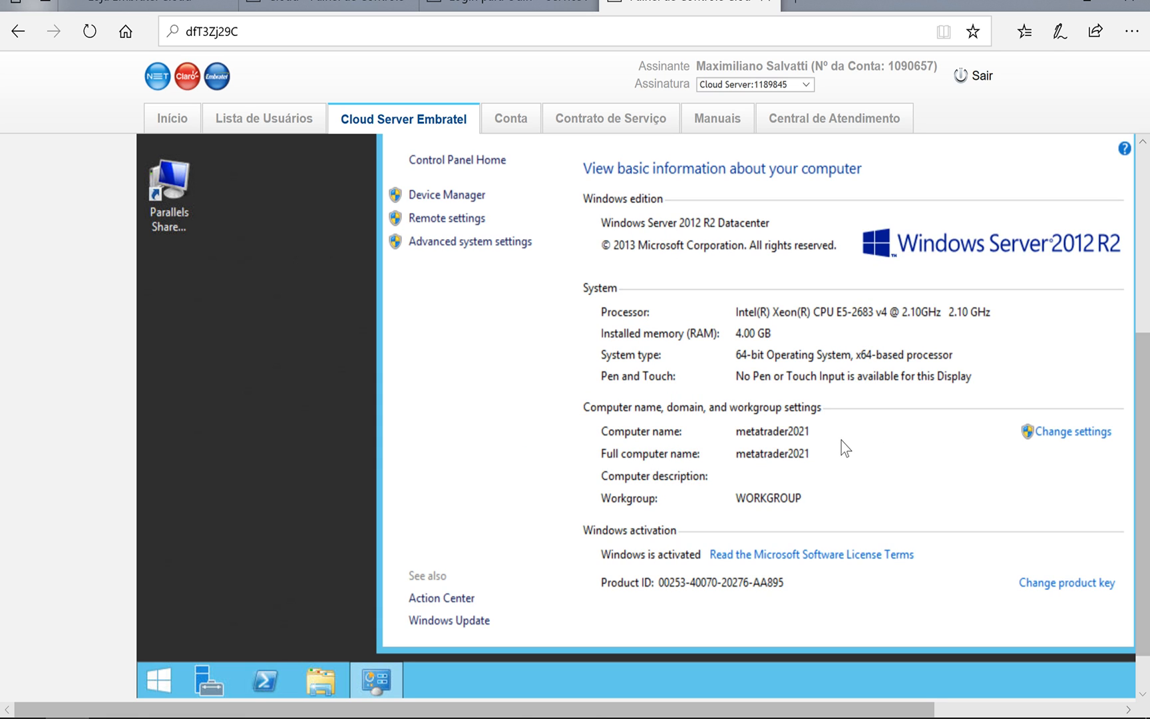
click(454, 225)
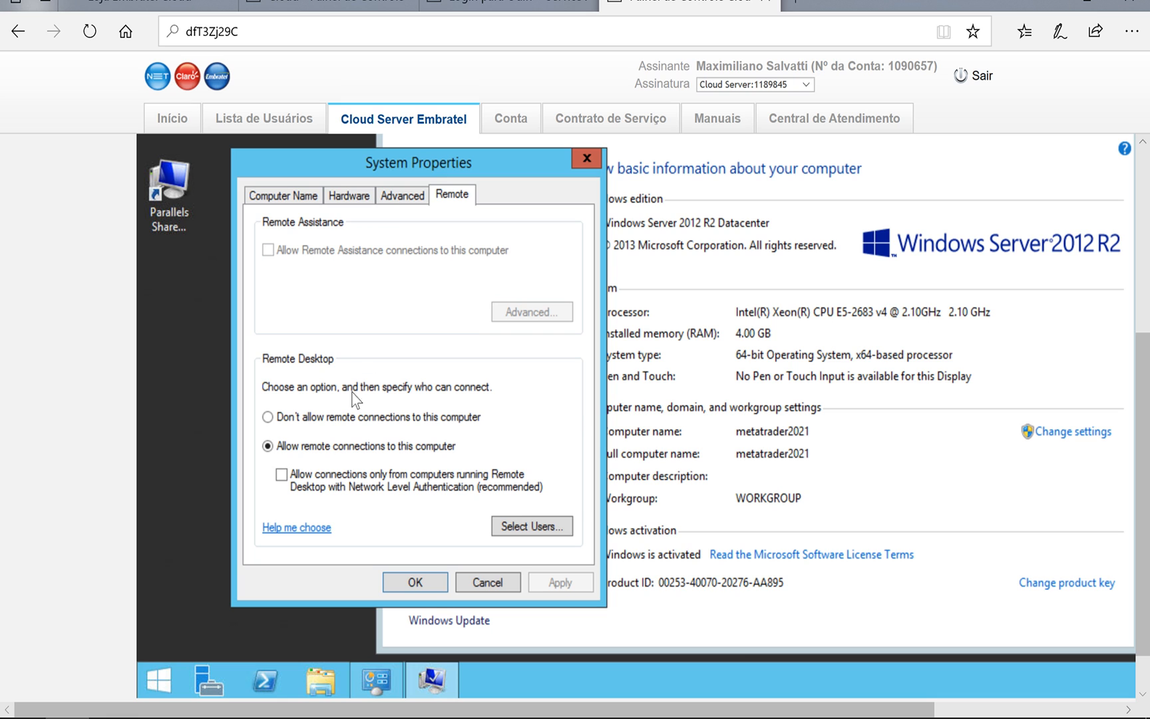
click(304, 195)
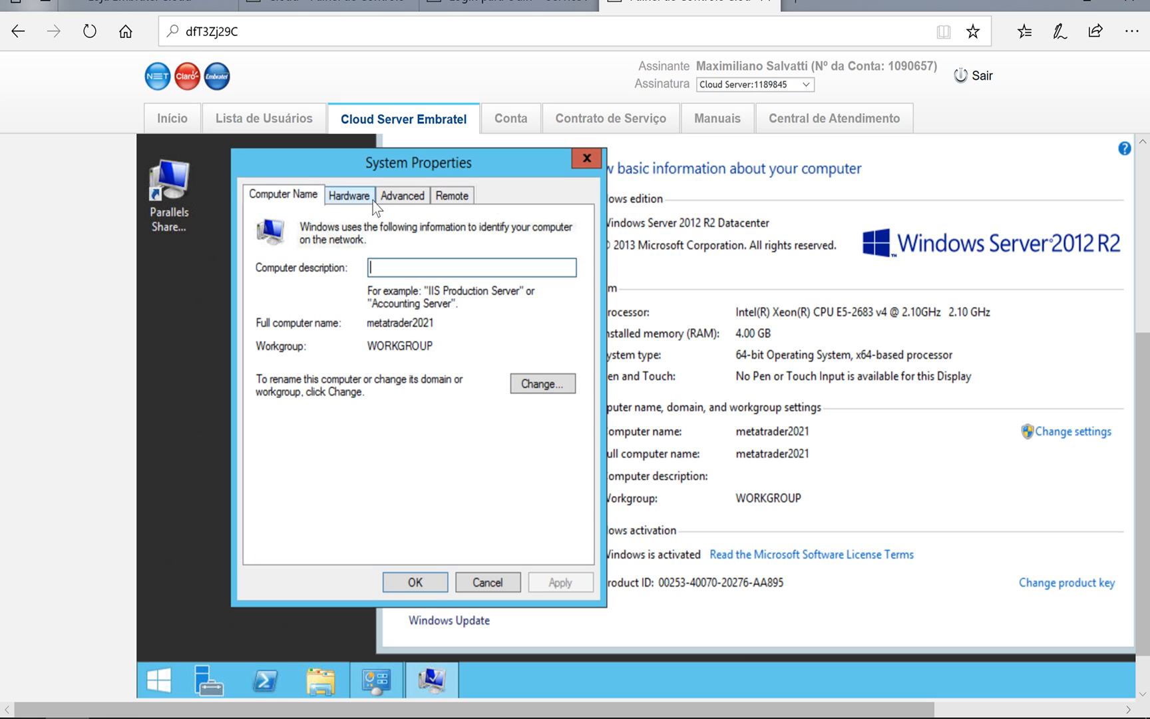
click(577, 163)
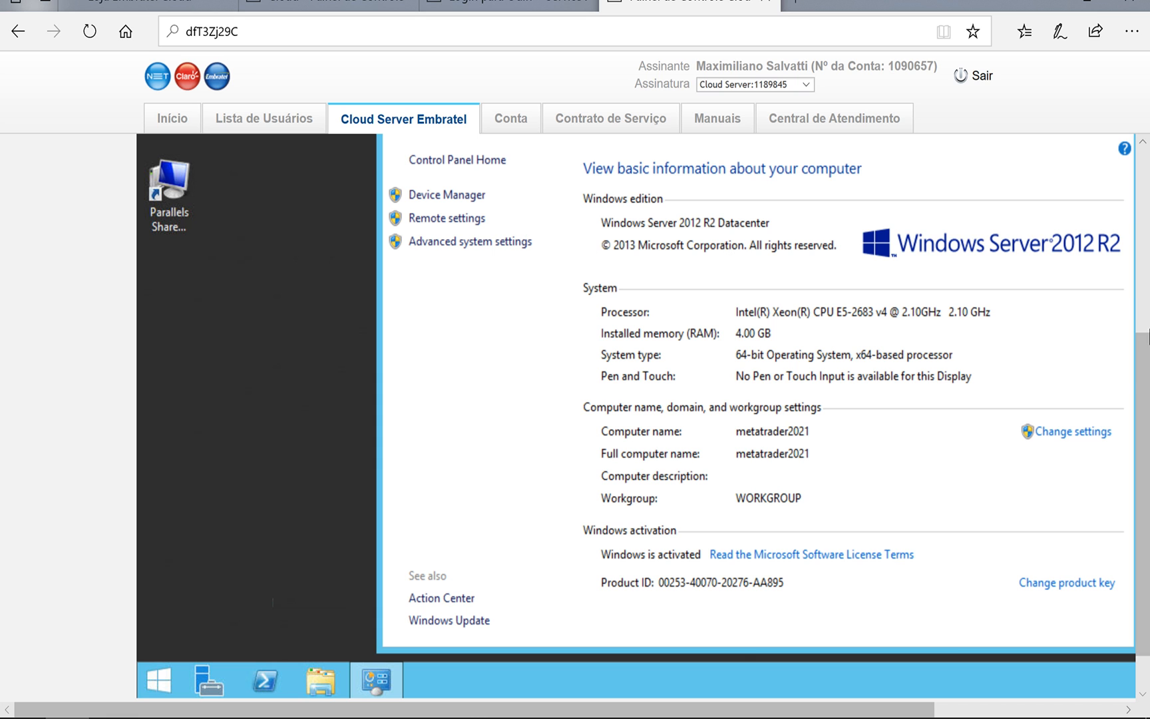
drag(1139, 378, 1142, 299)
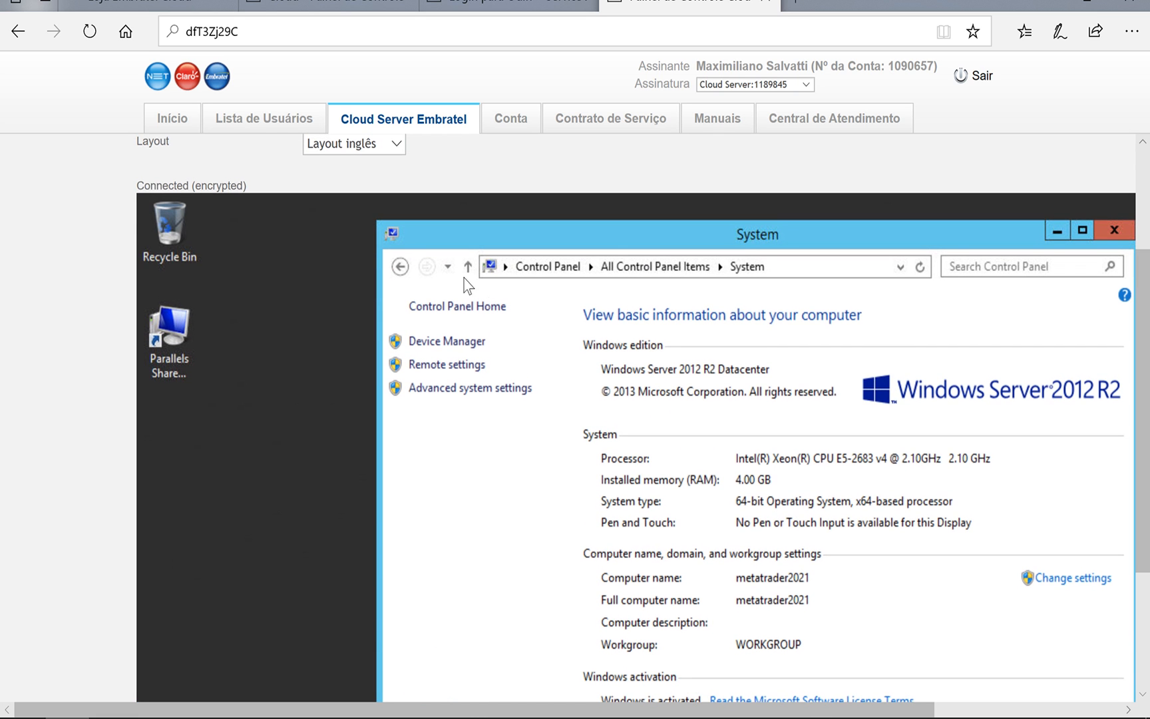
Open the Windows Firewall allowed-apps list from Control Panel, then close it unchanged
click(398, 266)
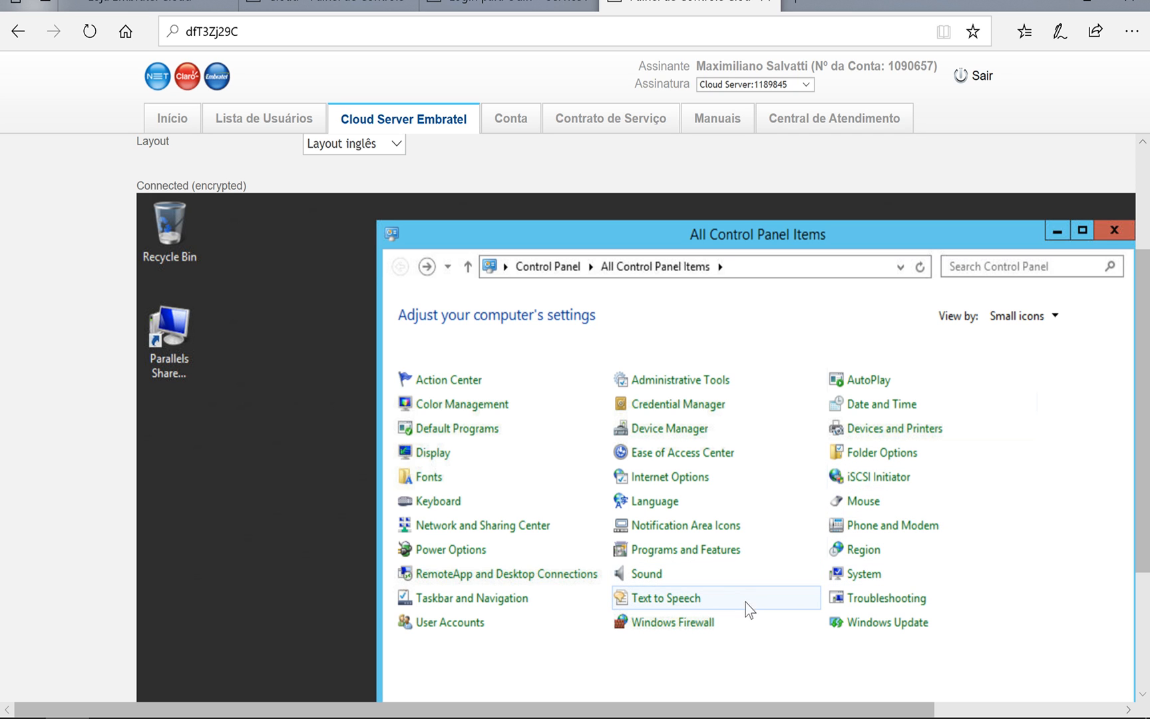
click(701, 626)
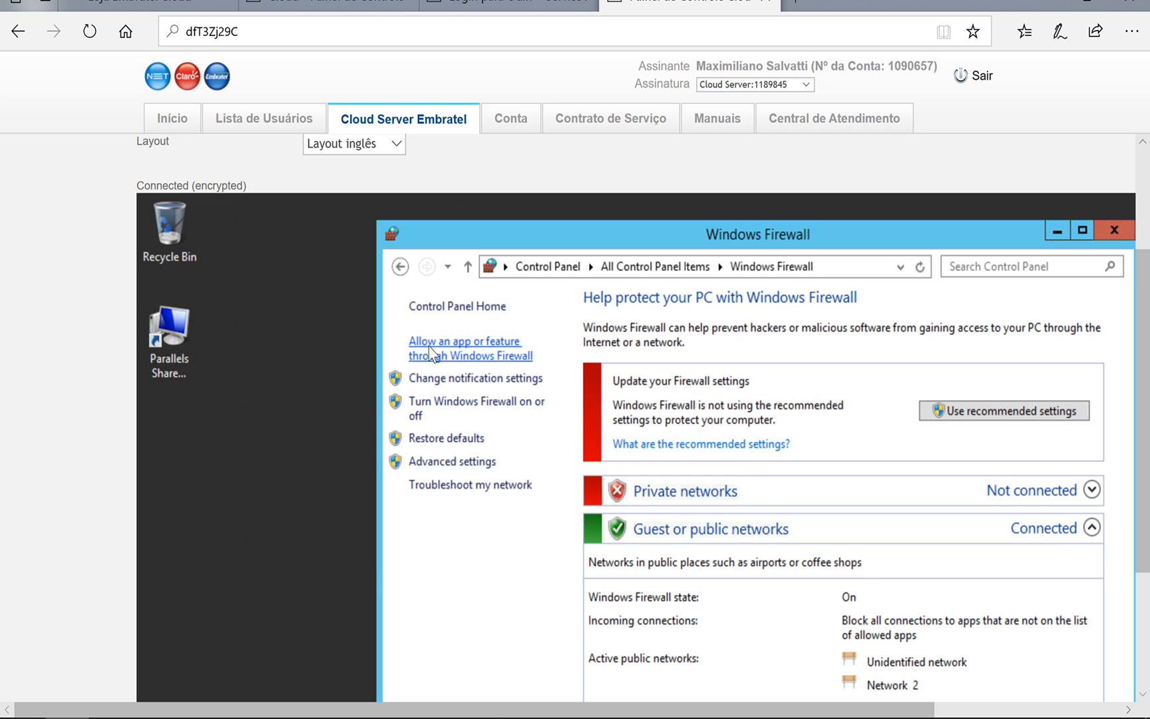
click(500, 347)
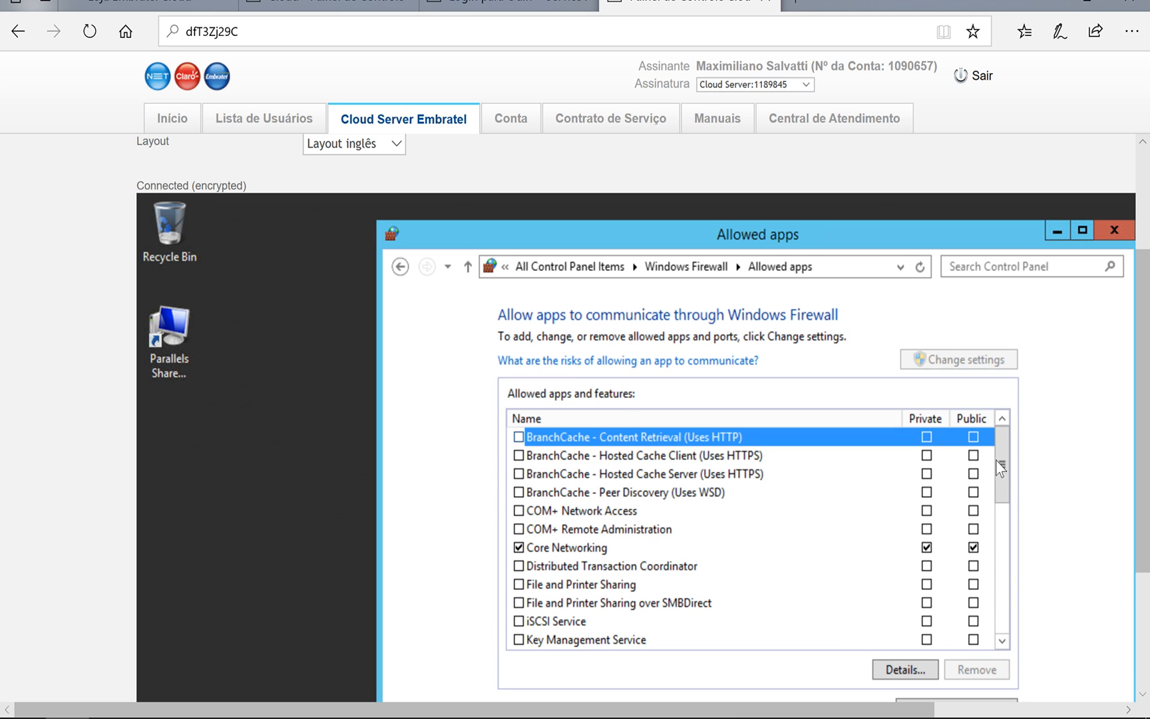
drag(1006, 470, 1002, 533)
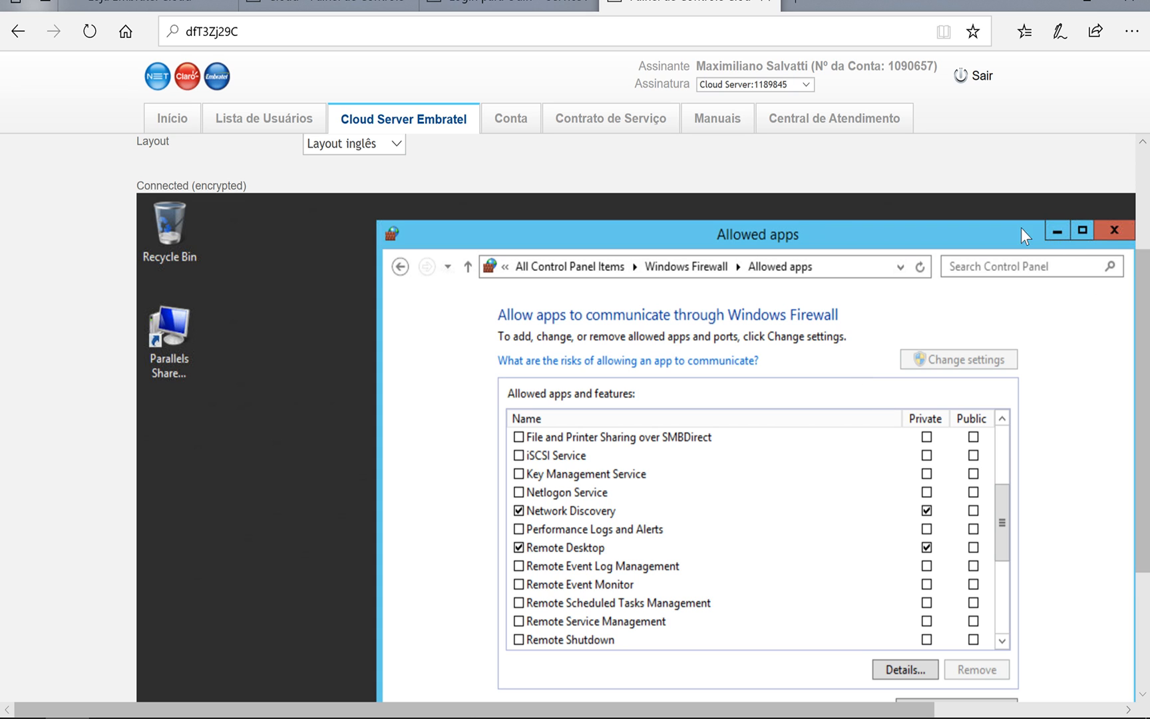
click(1113, 230)
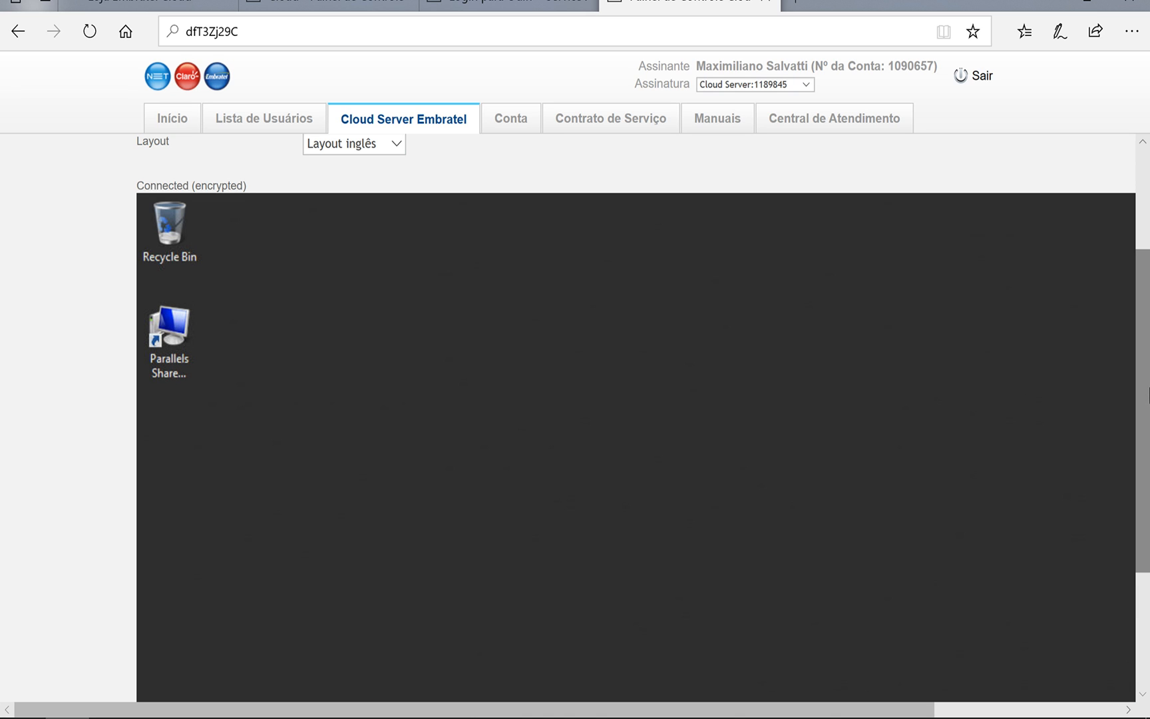
scroll(1145, 398, down, 3)
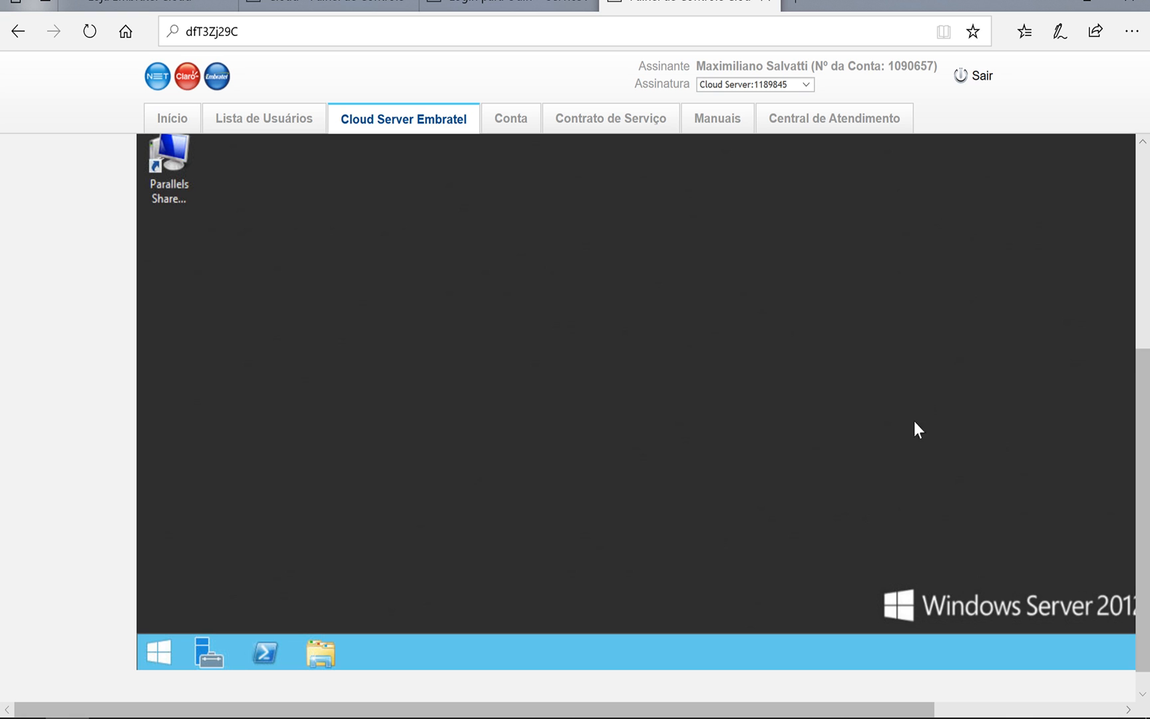
Tick the Public network box for Remote Desktop in the allowed apps list and save with OK
click(162, 649)
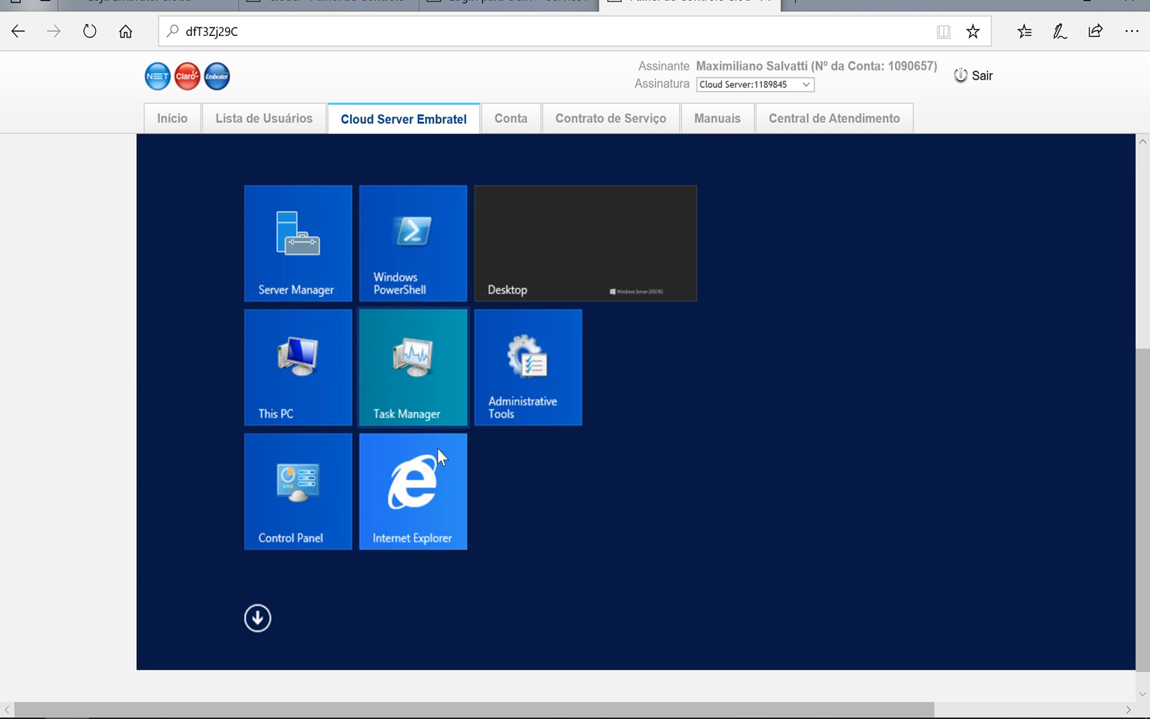
click(292, 497)
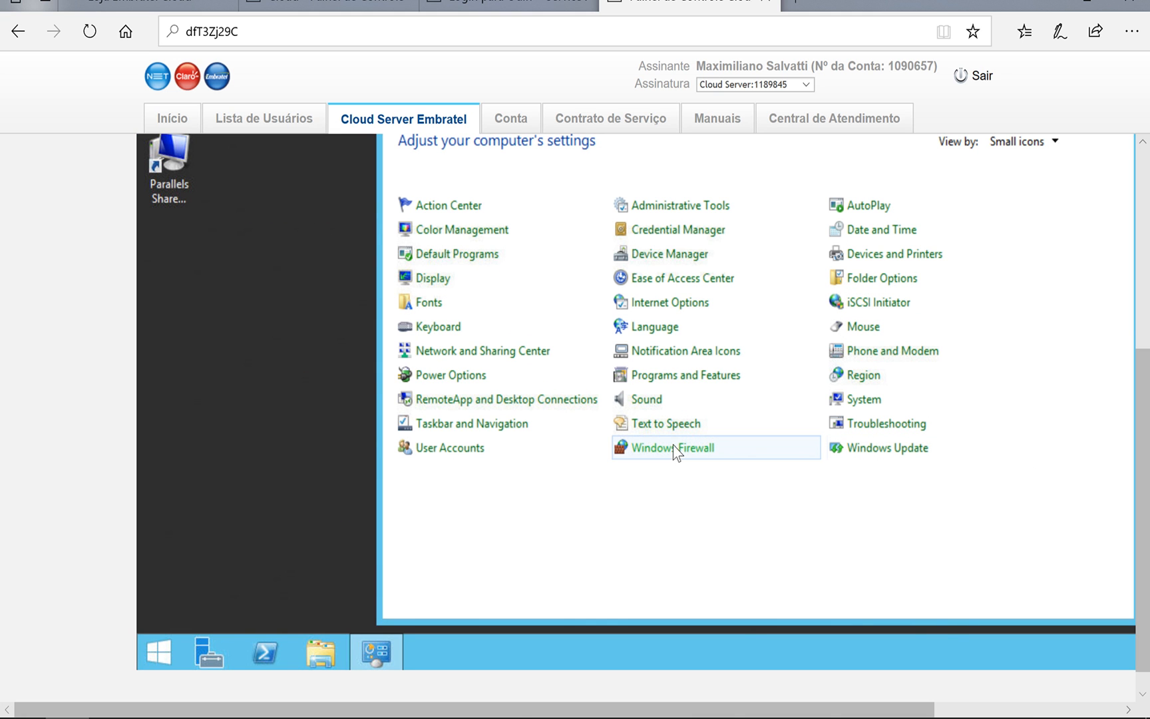
click(683, 453)
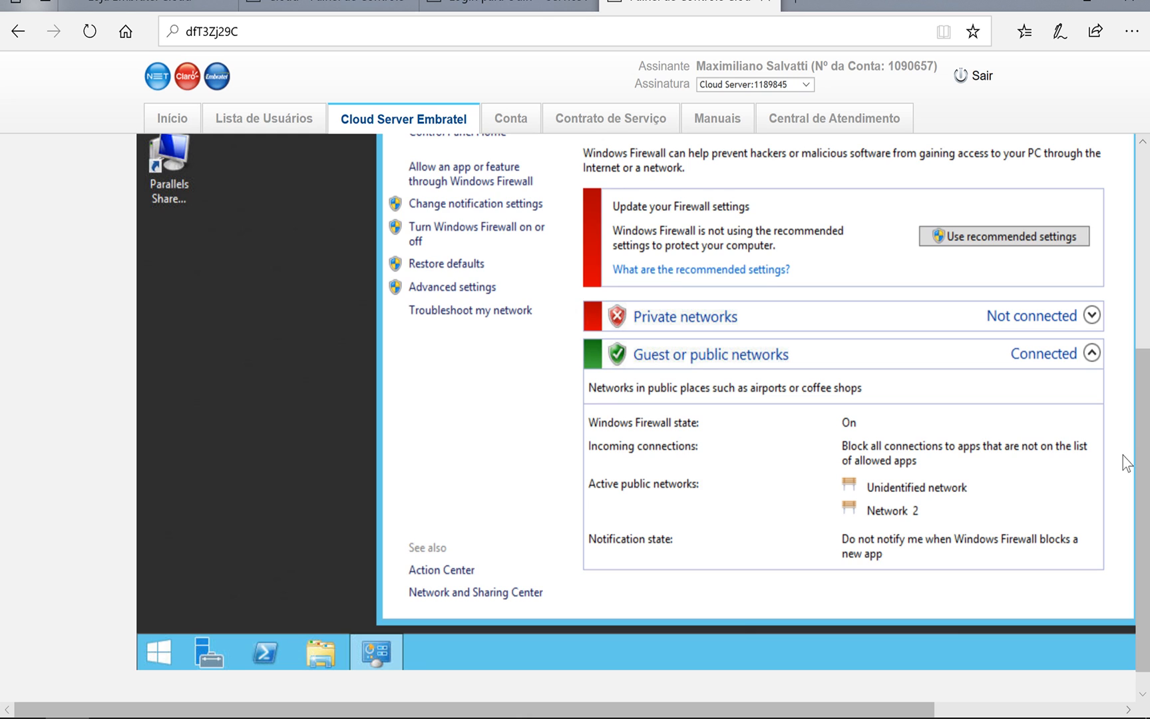
drag(1140, 422, 1140, 355)
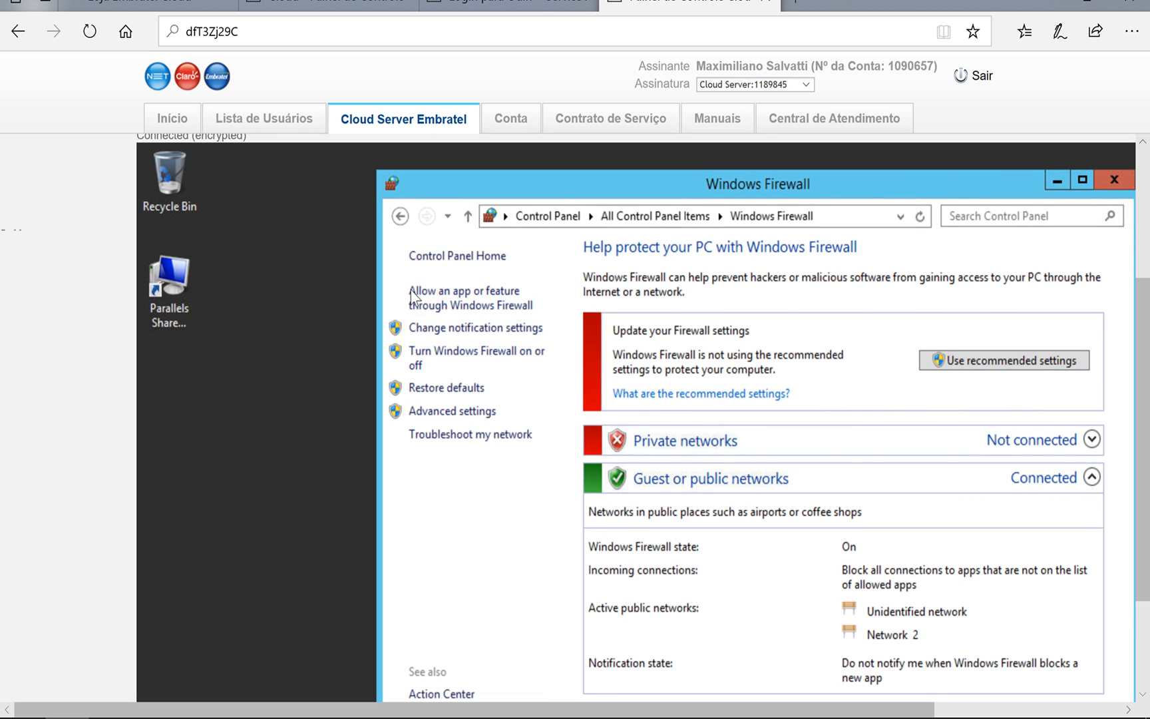
click(465, 300)
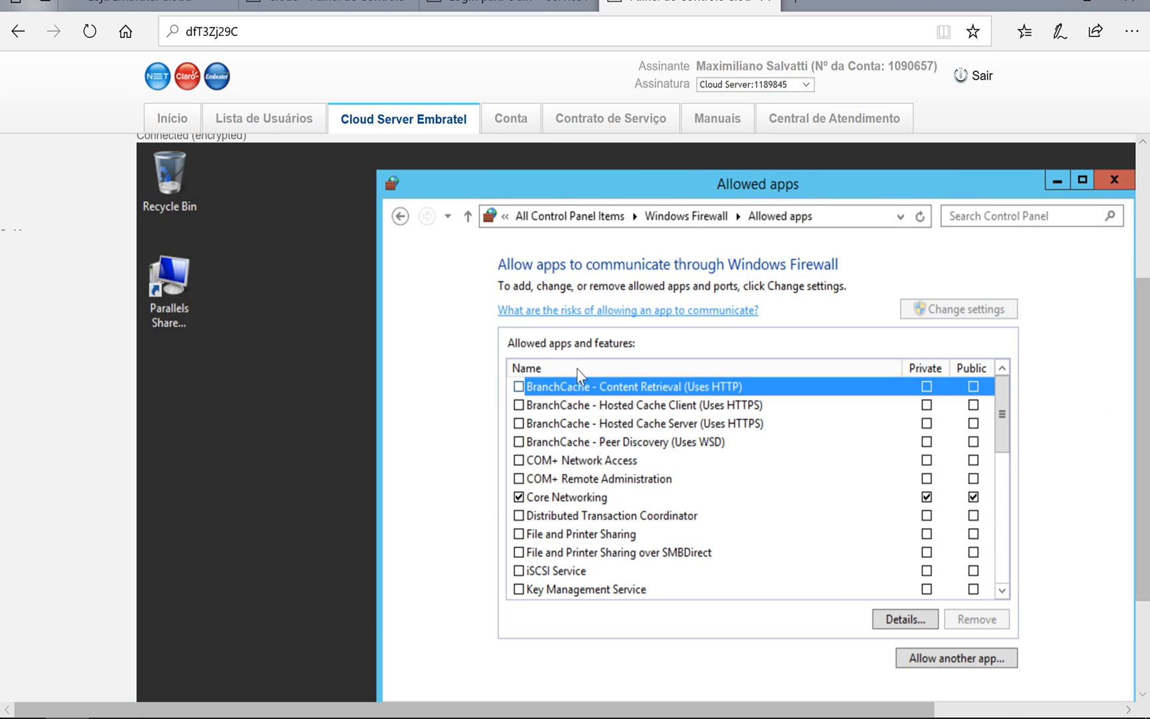
drag(1003, 406, 1005, 491)
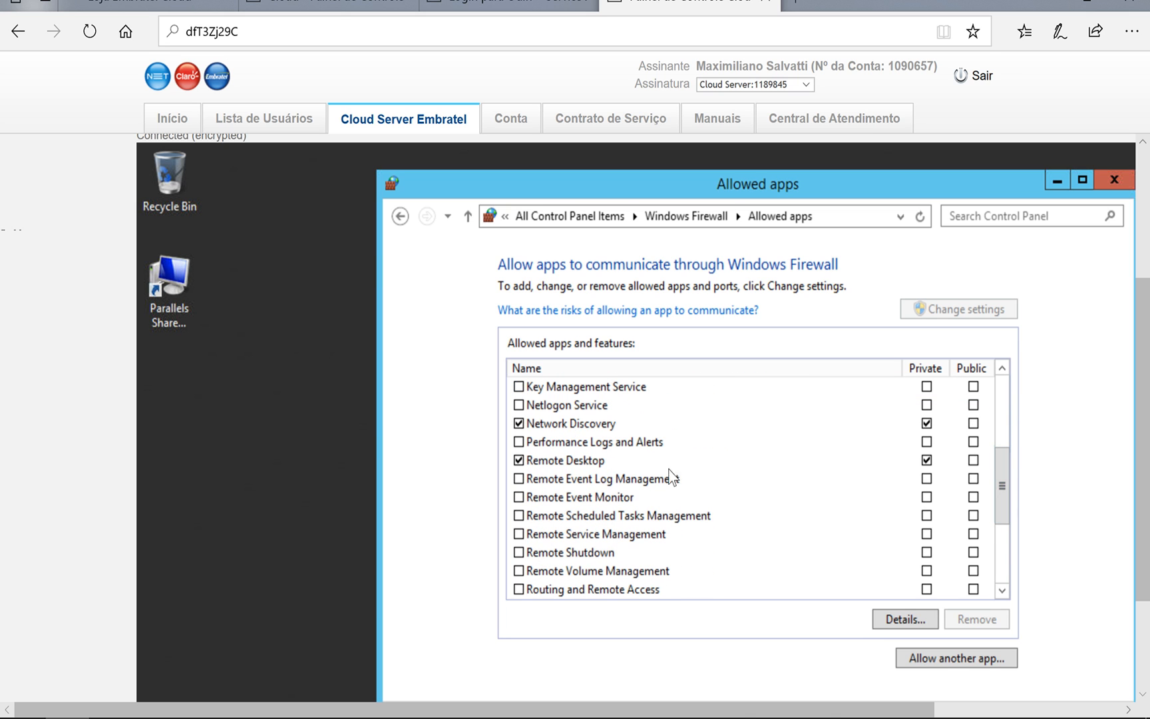
click(543, 462)
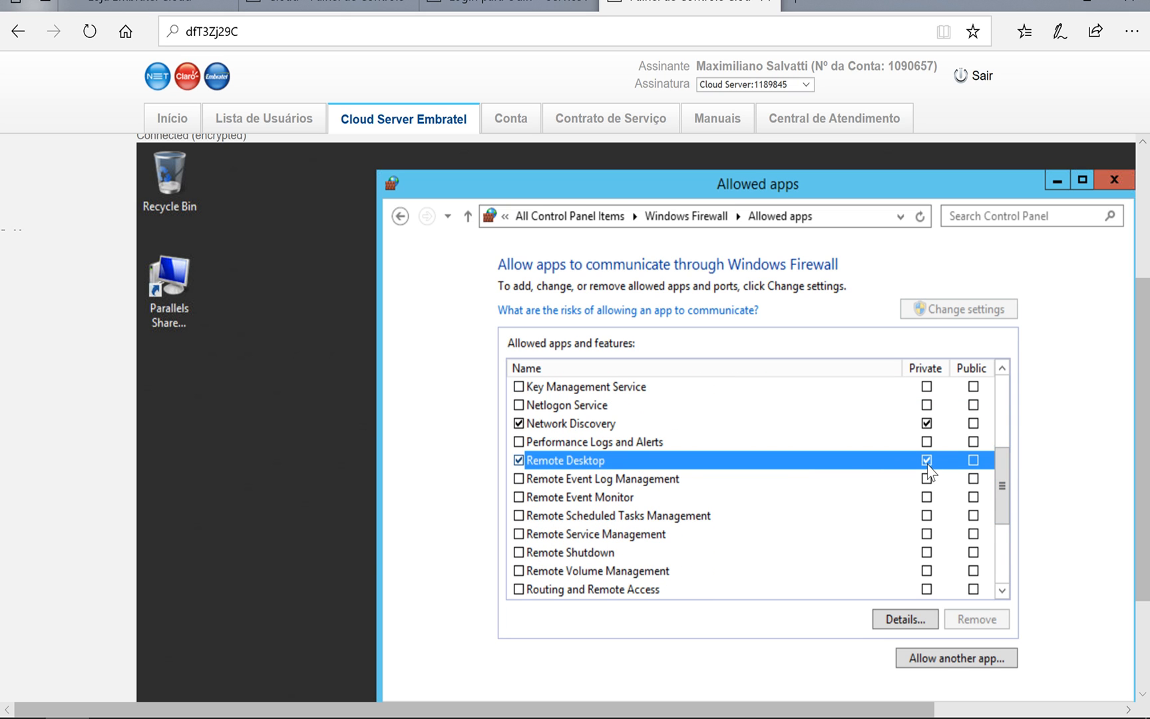
click(973, 461)
scroll(1135, 583, down, 2)
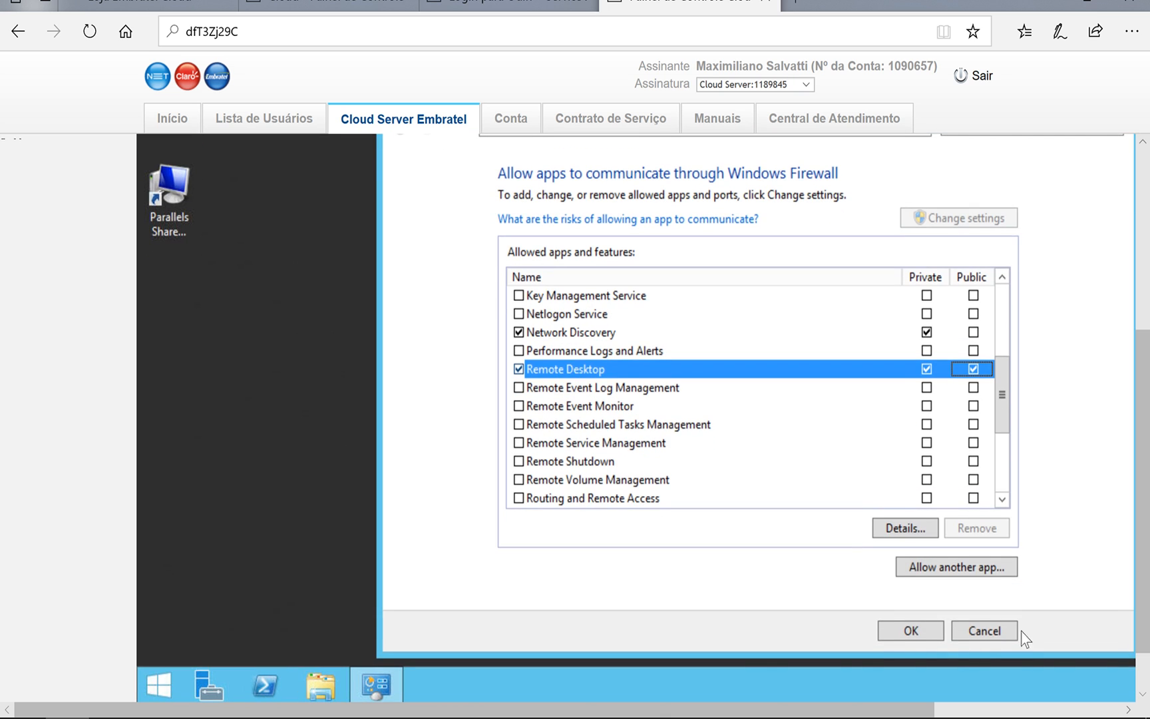
click(921, 632)
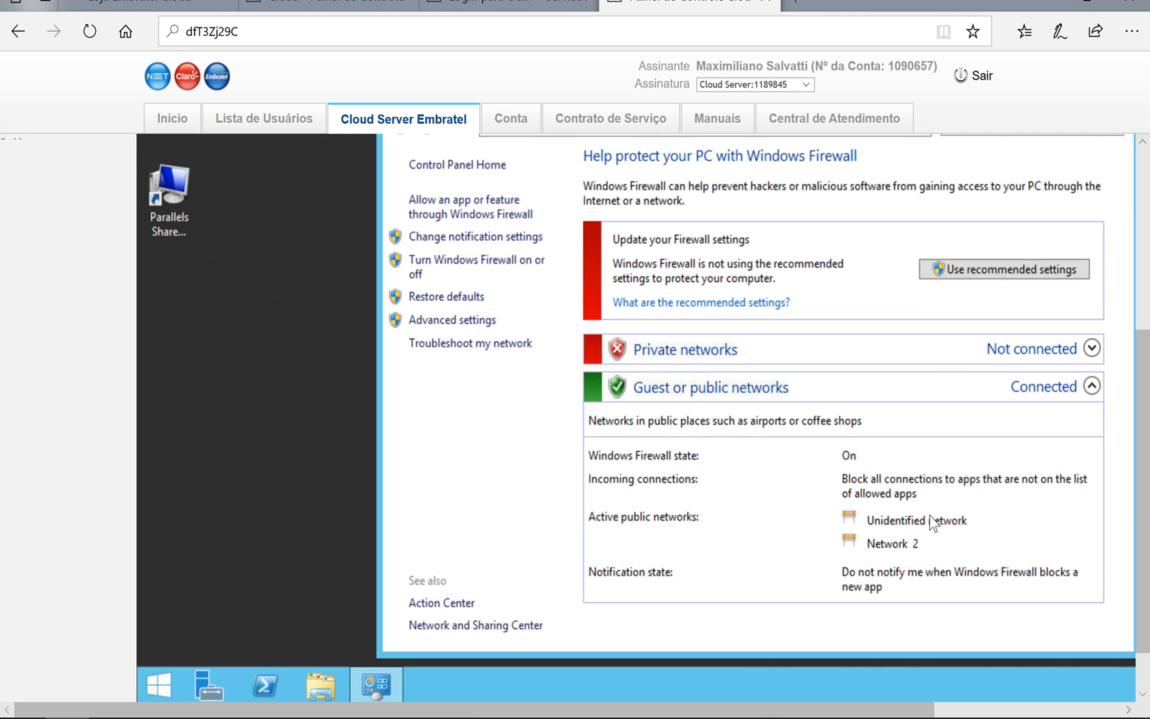
scroll(1148, 493, up, 5)
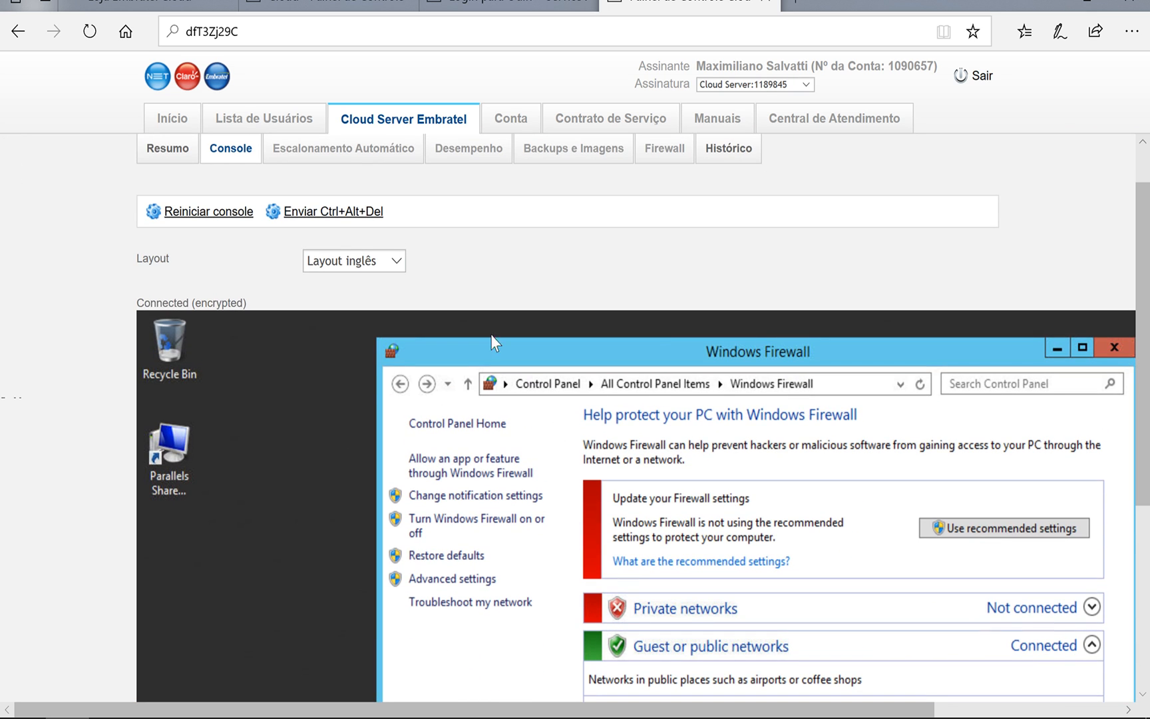
Go from metatrader2021's Resumo page back to the Cloud Servers list and launch Remote Desktop Connection
scroll(233, 225, up, 1)
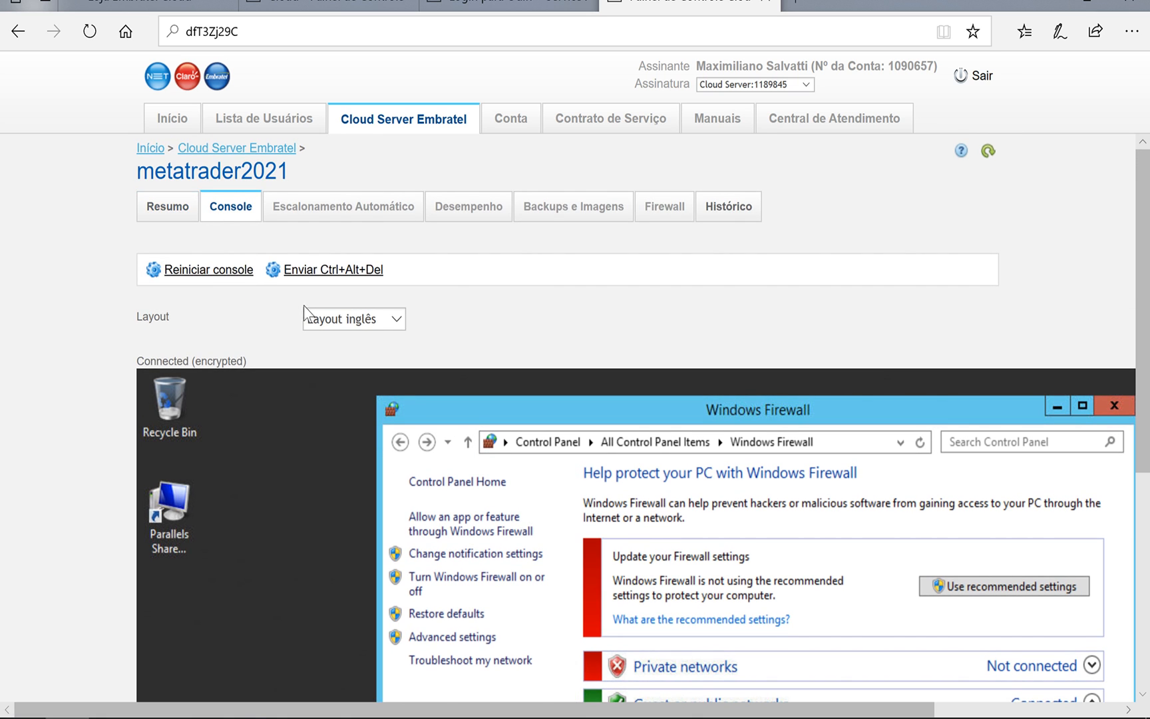
click(157, 214)
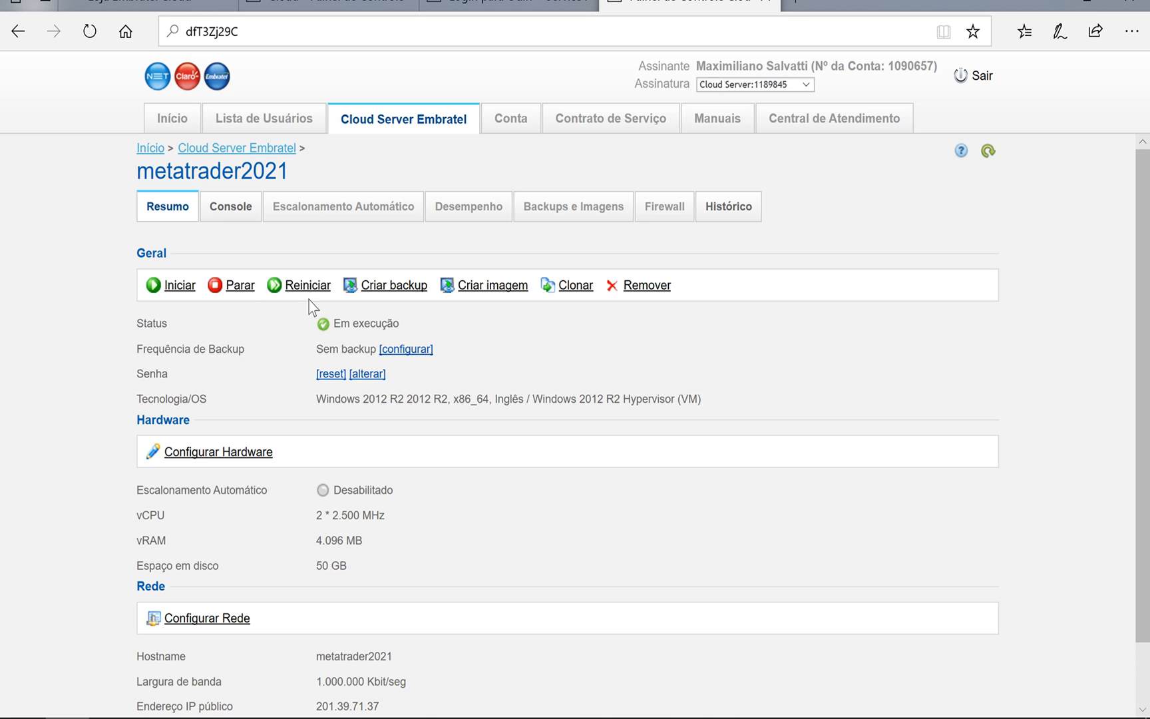
scroll(427, 422, down, 1)
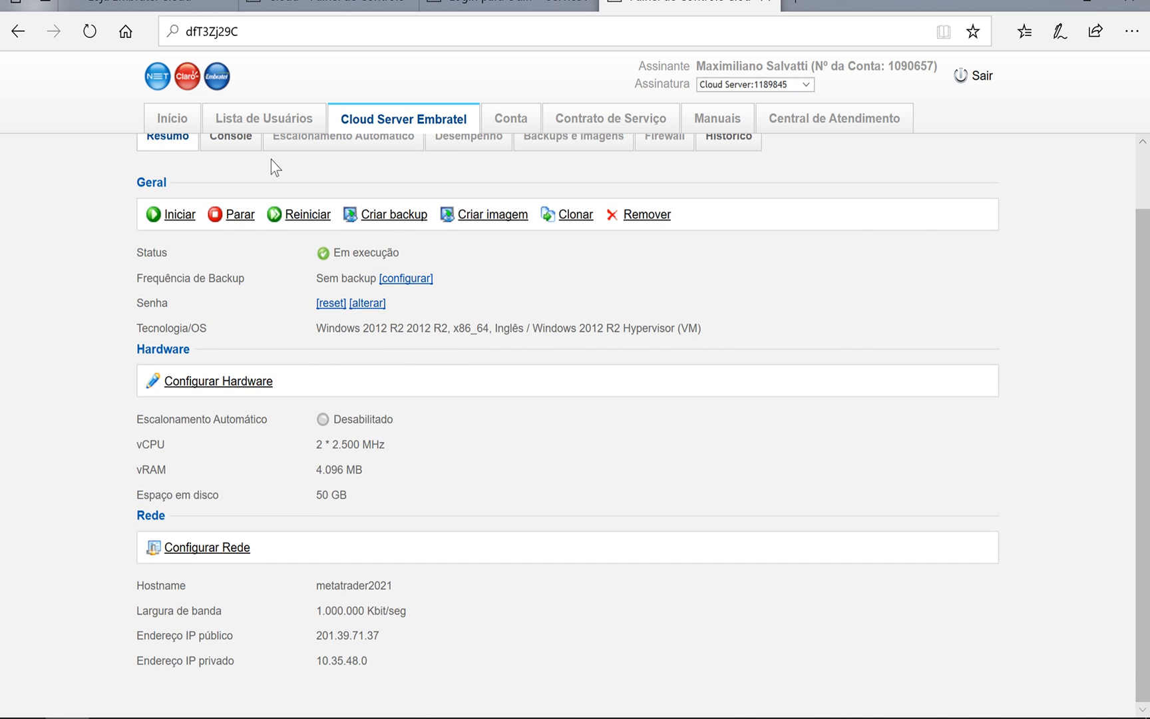
scroll(270, 161, up, 1)
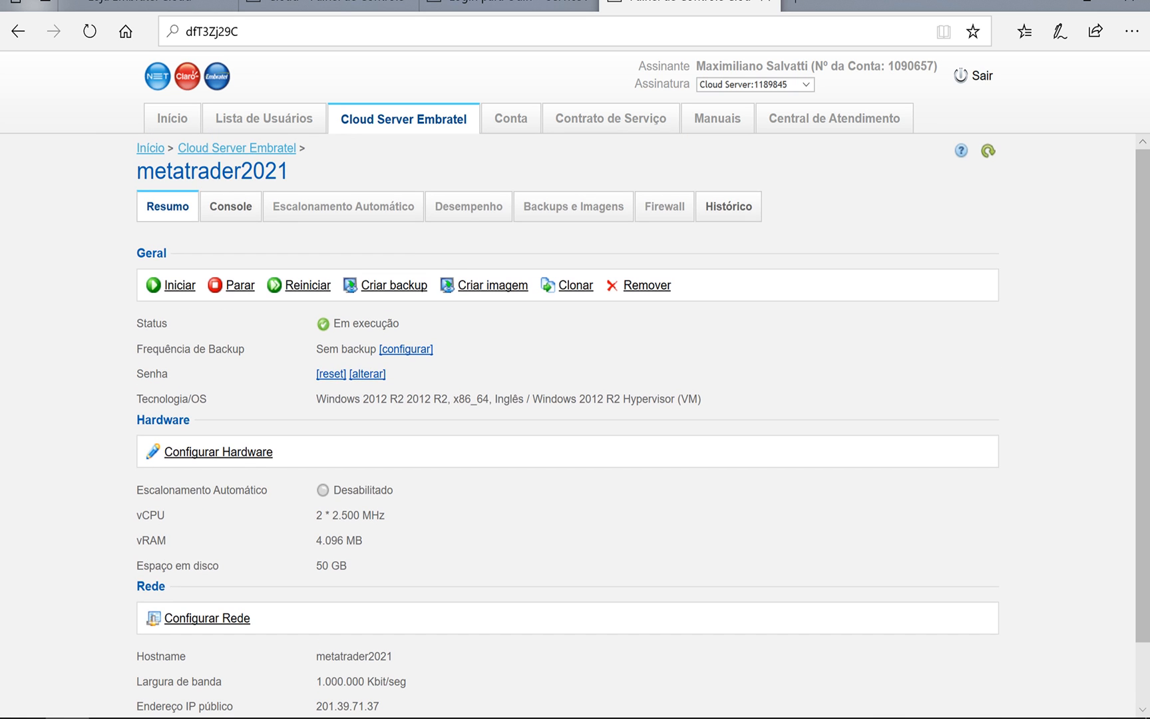
click(199, 149)
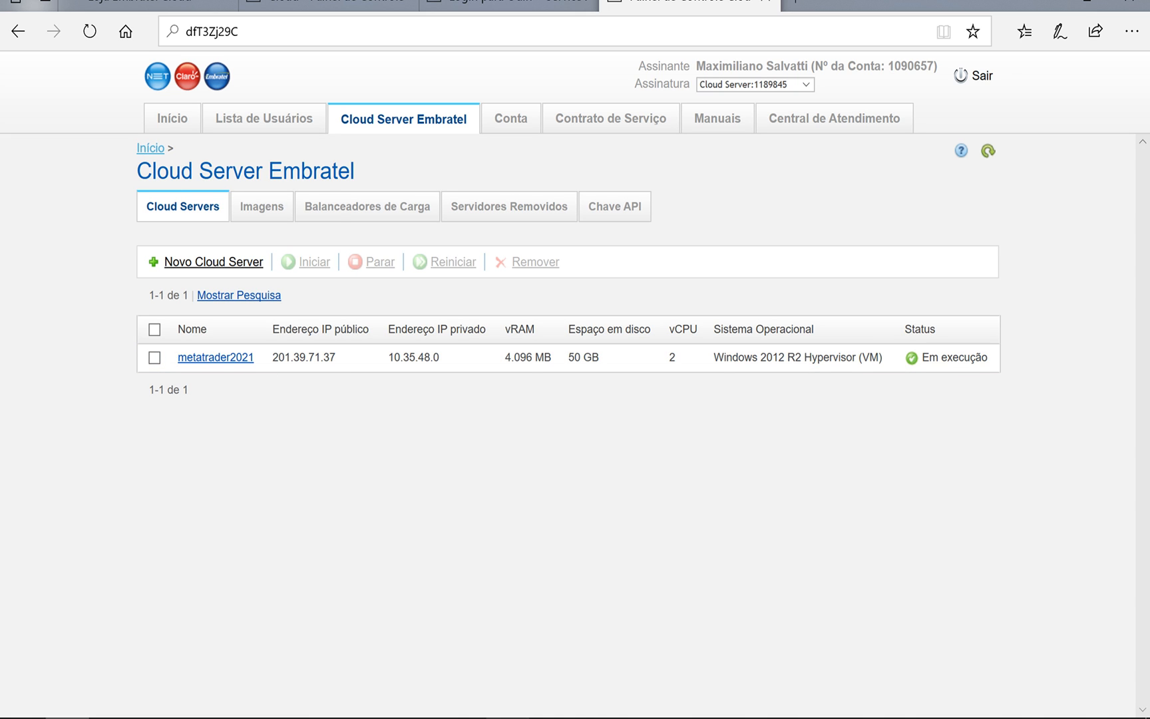
click(507, 718)
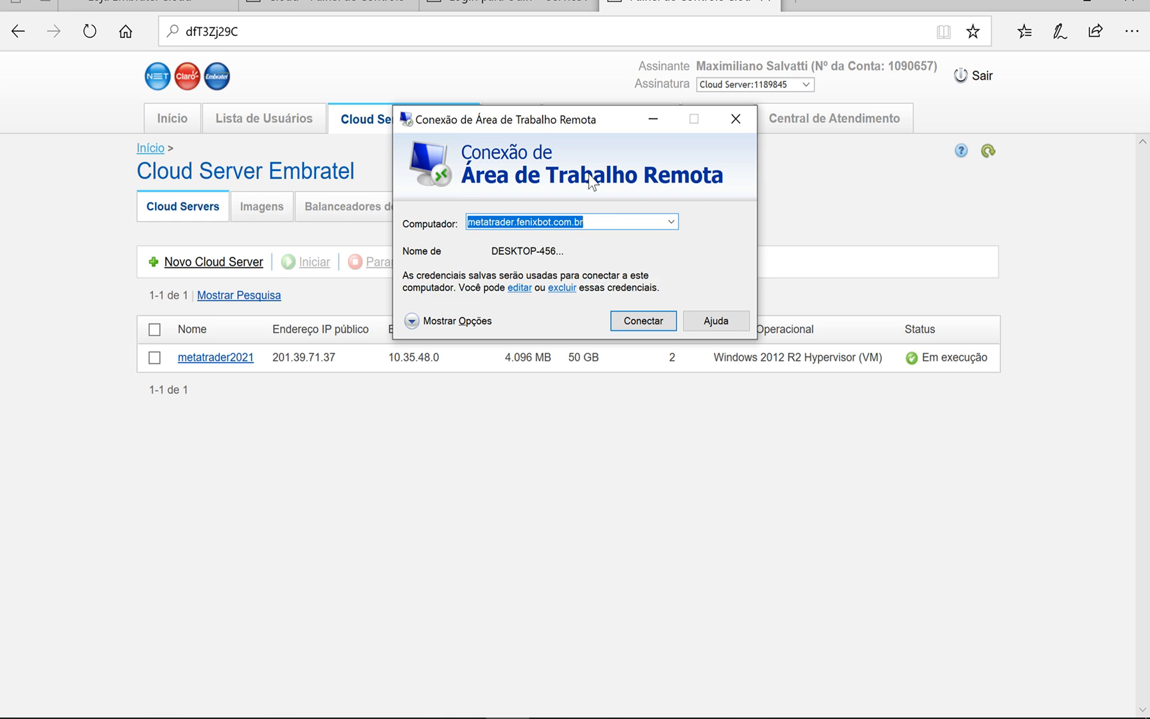
key(BackSpace)
drag(573, 113, 424, 401)
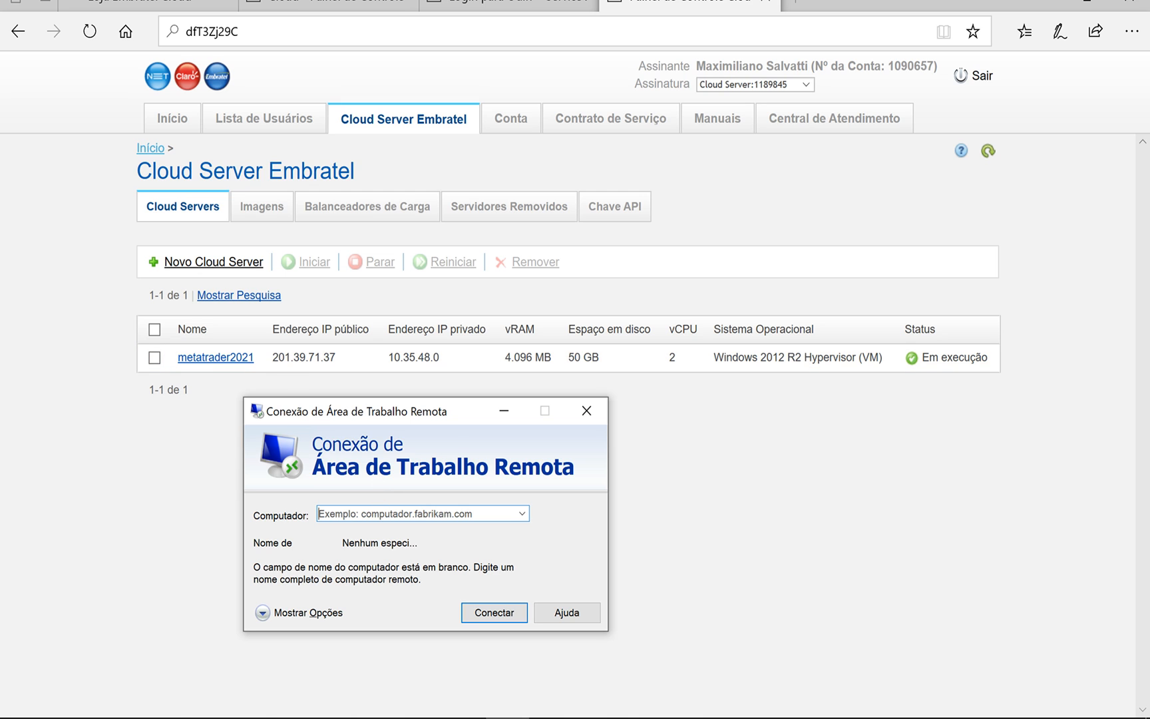
text(20)
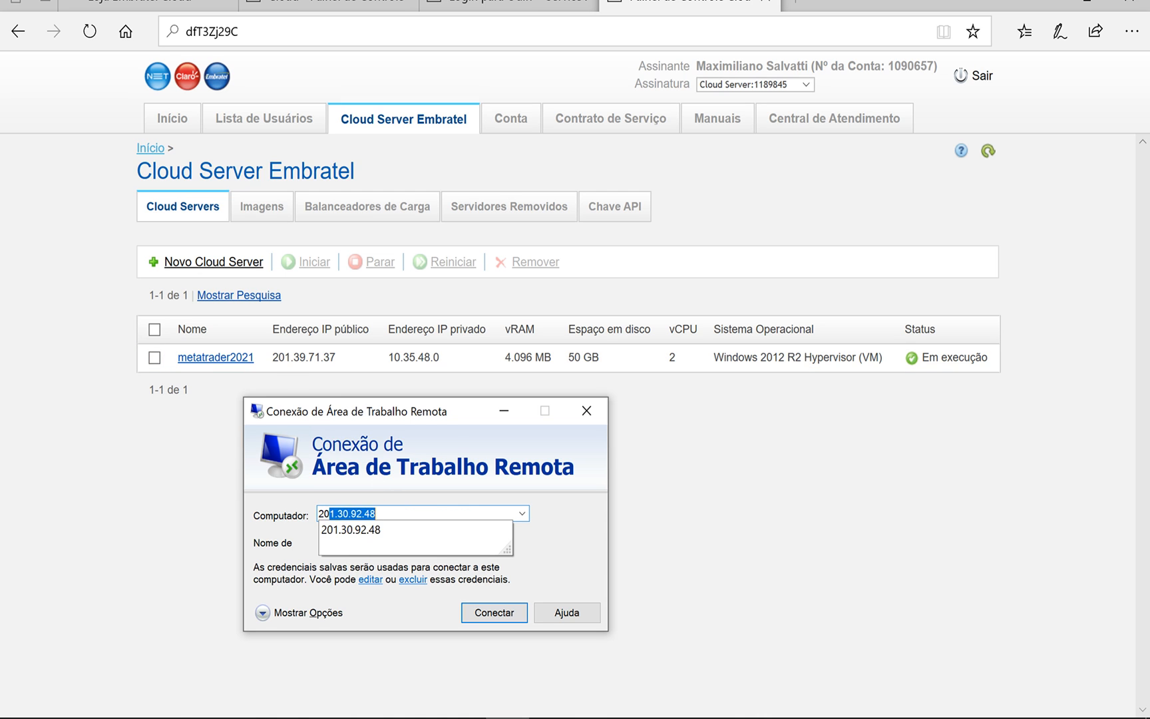
text(1.3)
key(BackSpace)
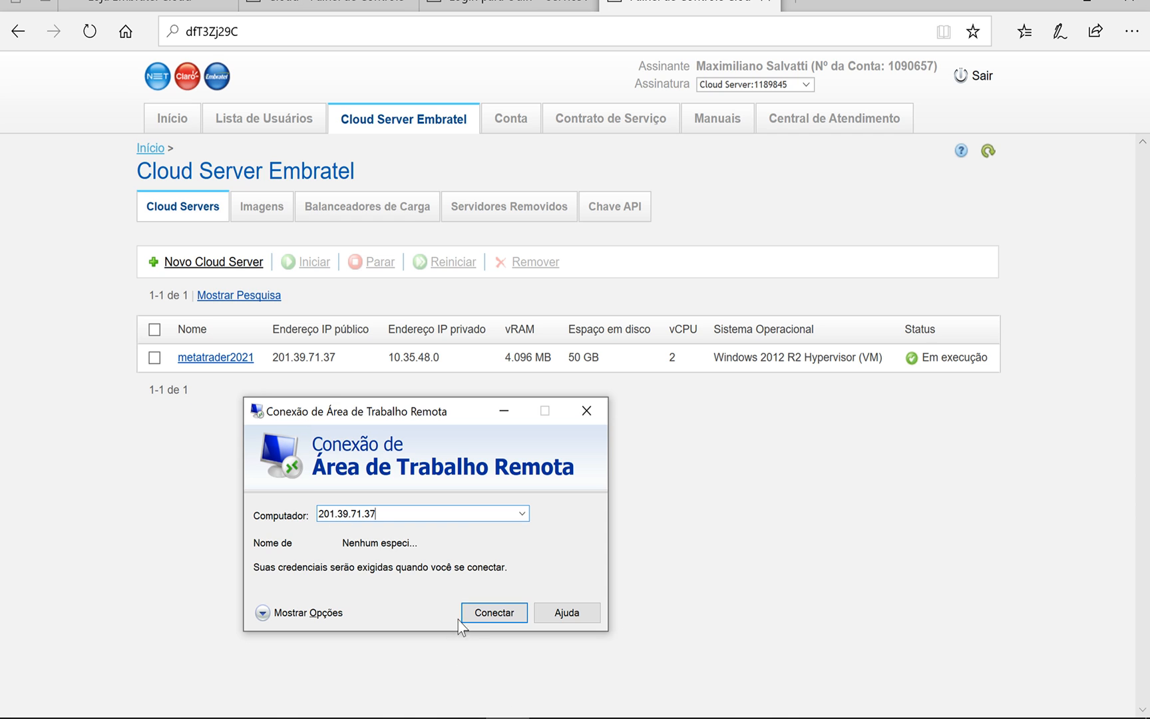
click(475, 614)
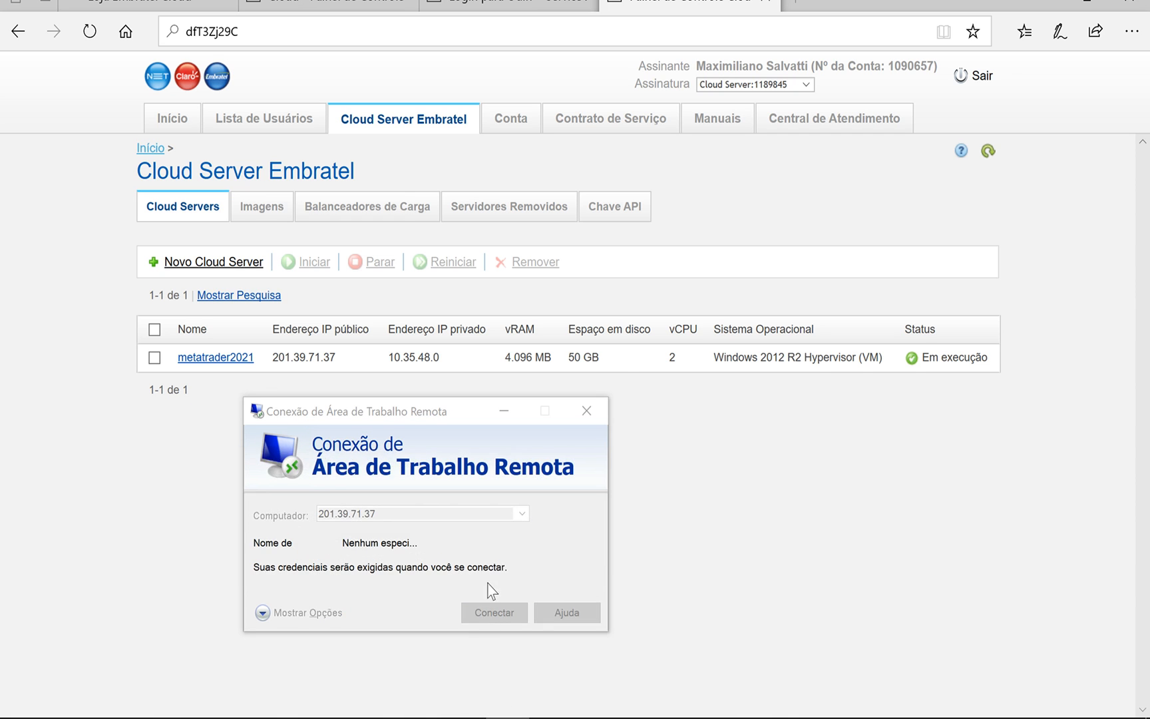
Log in as Administrator with the pasted password, tick Lembrar-me, and accept the certificate with Sim
text(Administrator)
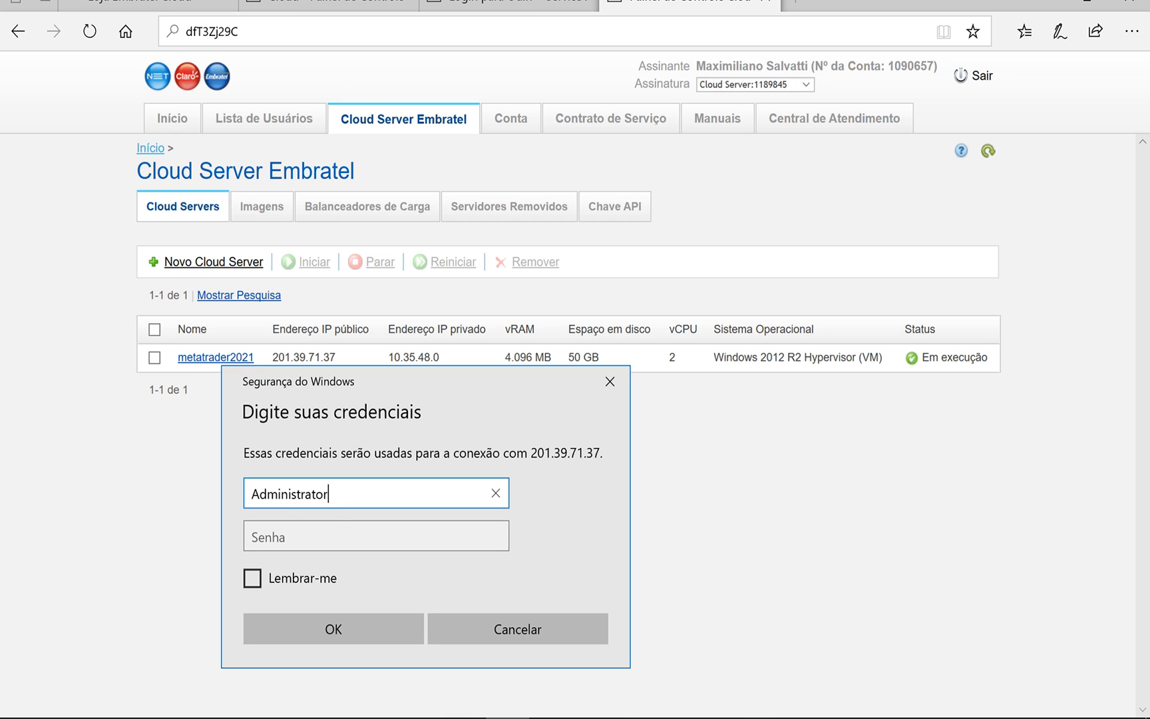
click(376, 535)
key(ctrl+v)
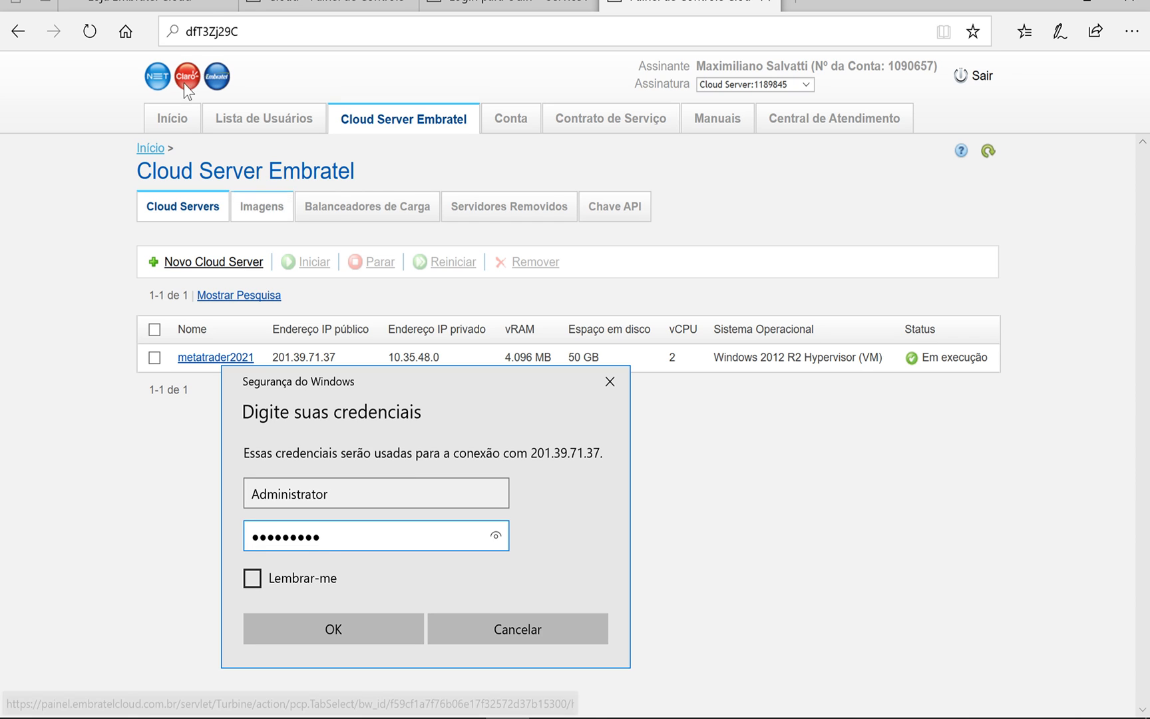
click(284, 587)
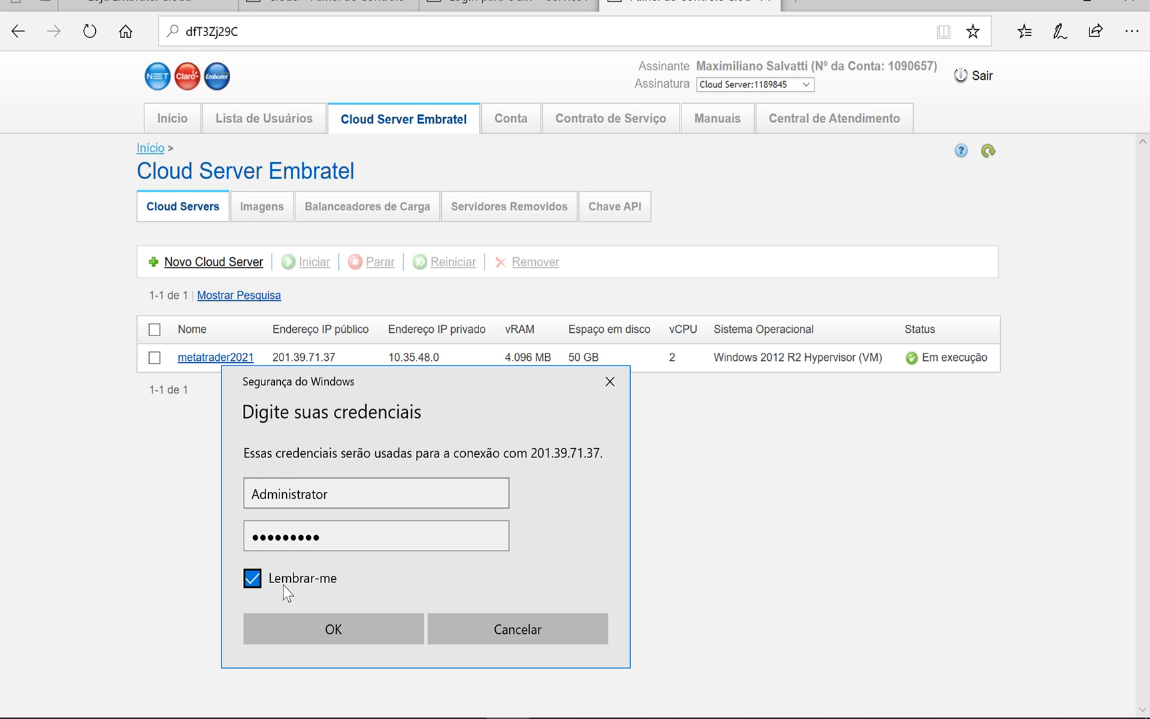
click(337, 632)
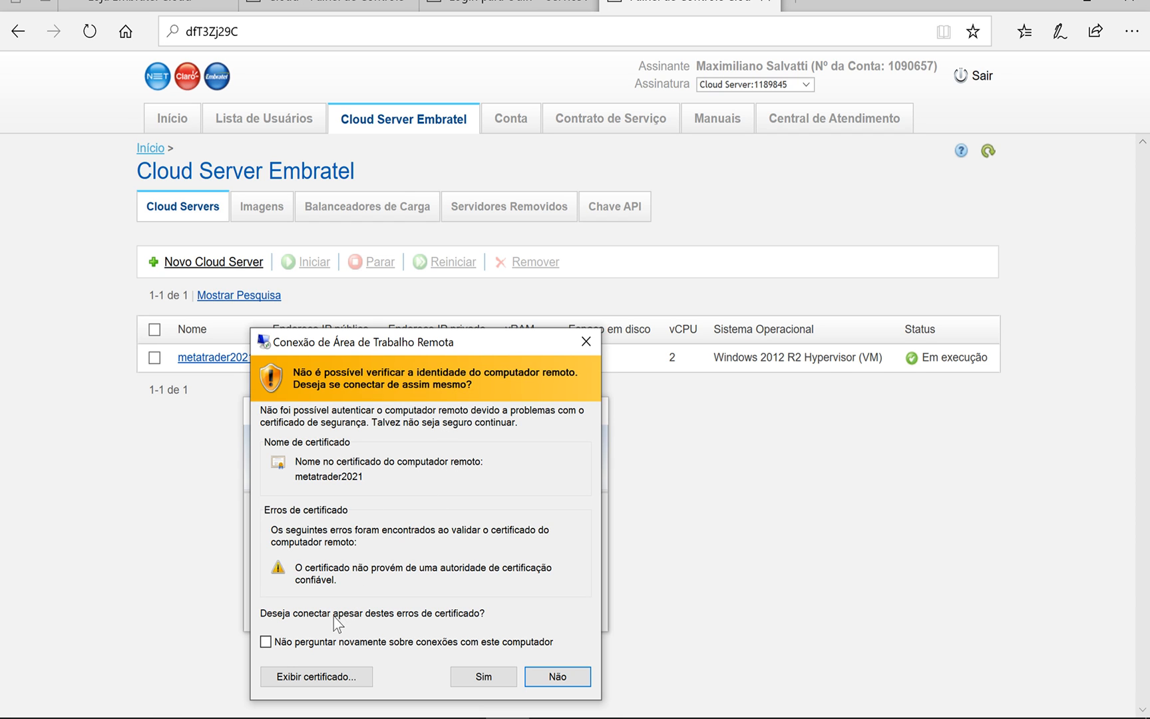
click(484, 674)
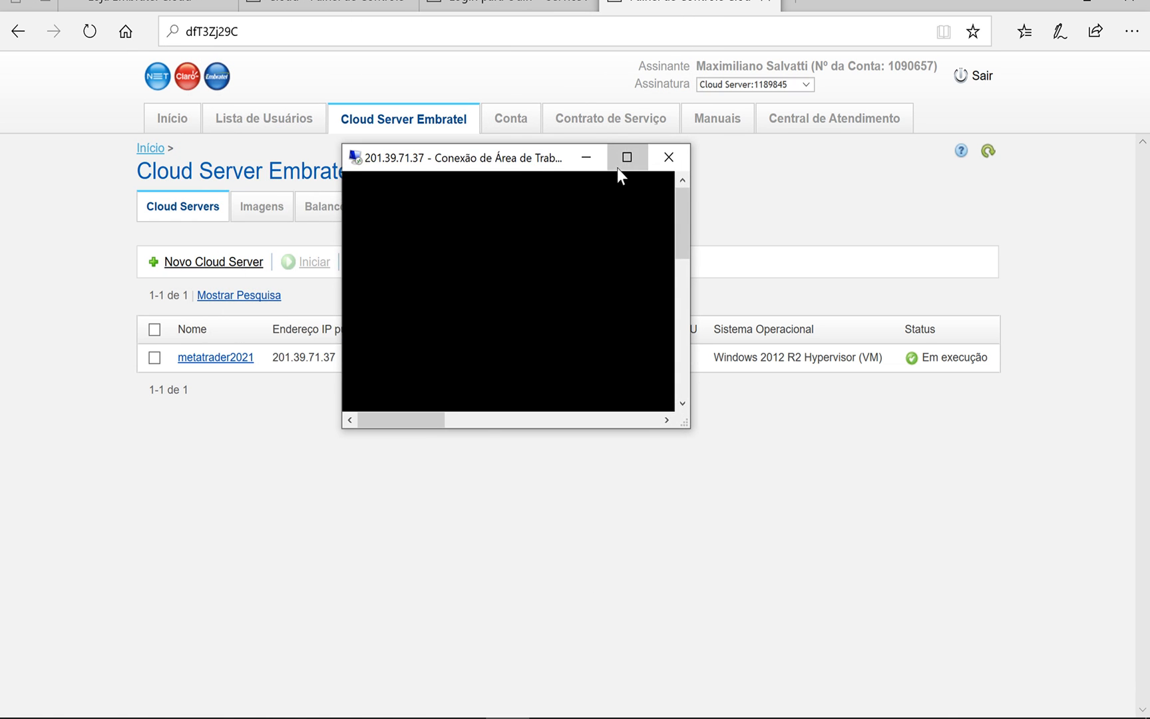
Maximize the remote session and dismiss the Windows Update notice
click(626, 157)
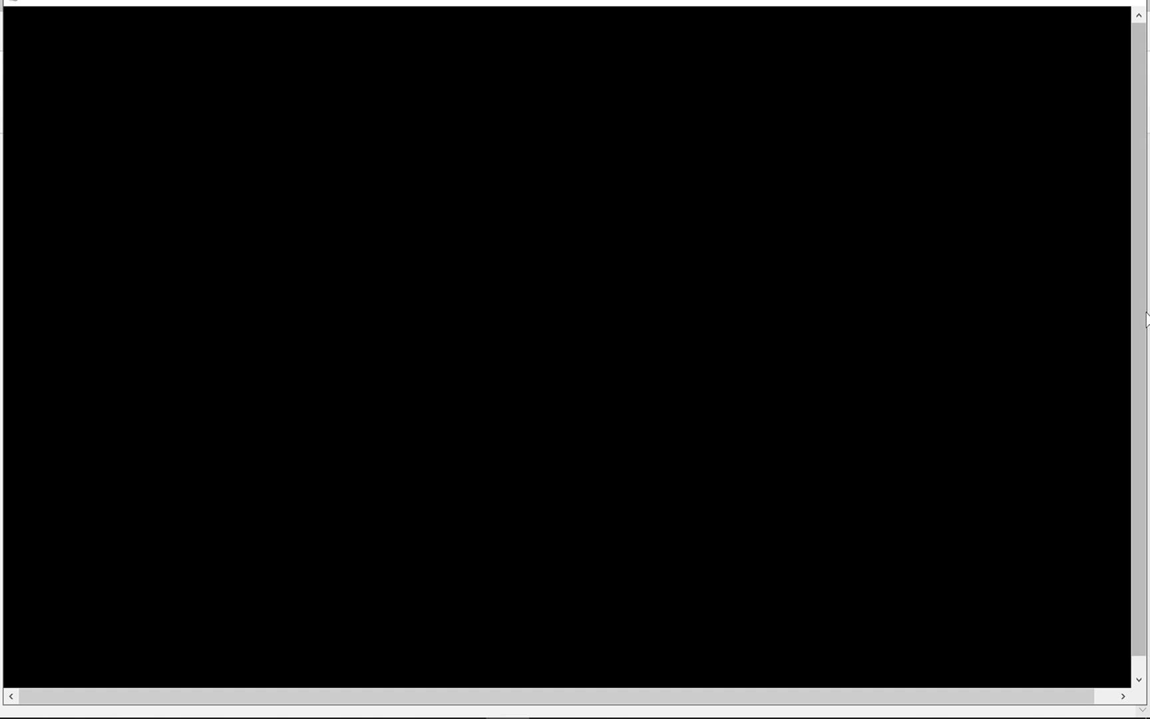
drag(1138, 310, 1139, 497)
drag(895, 706, 721, 557)
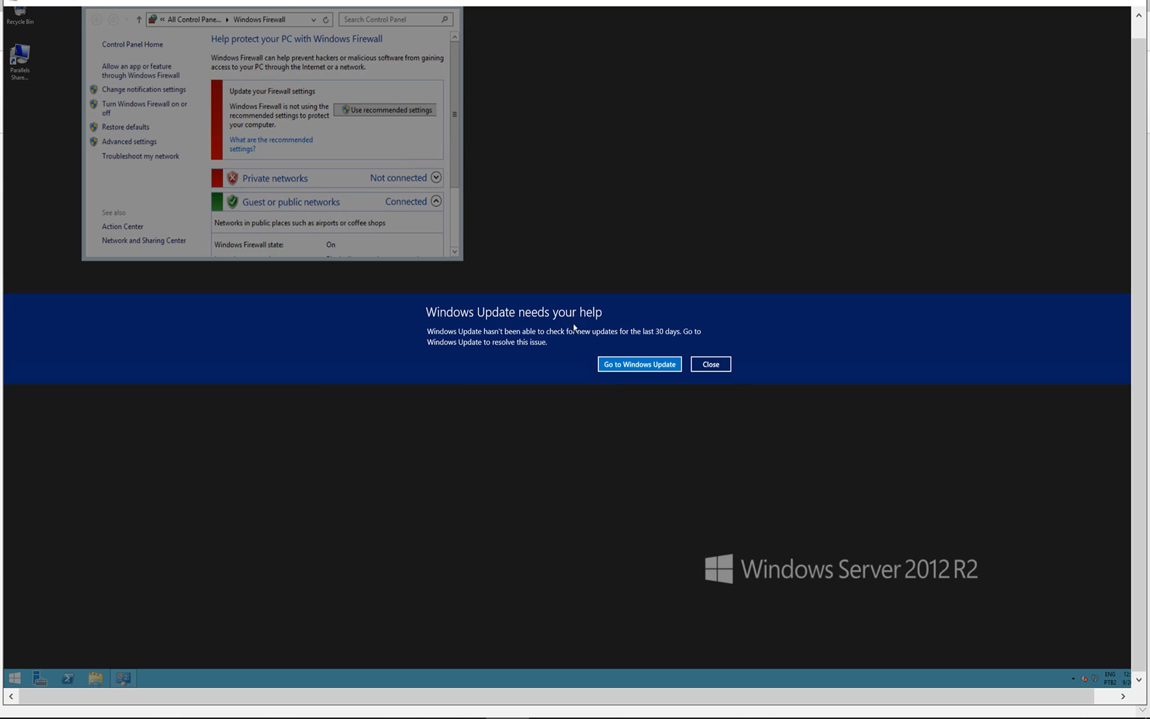
click(727, 371)
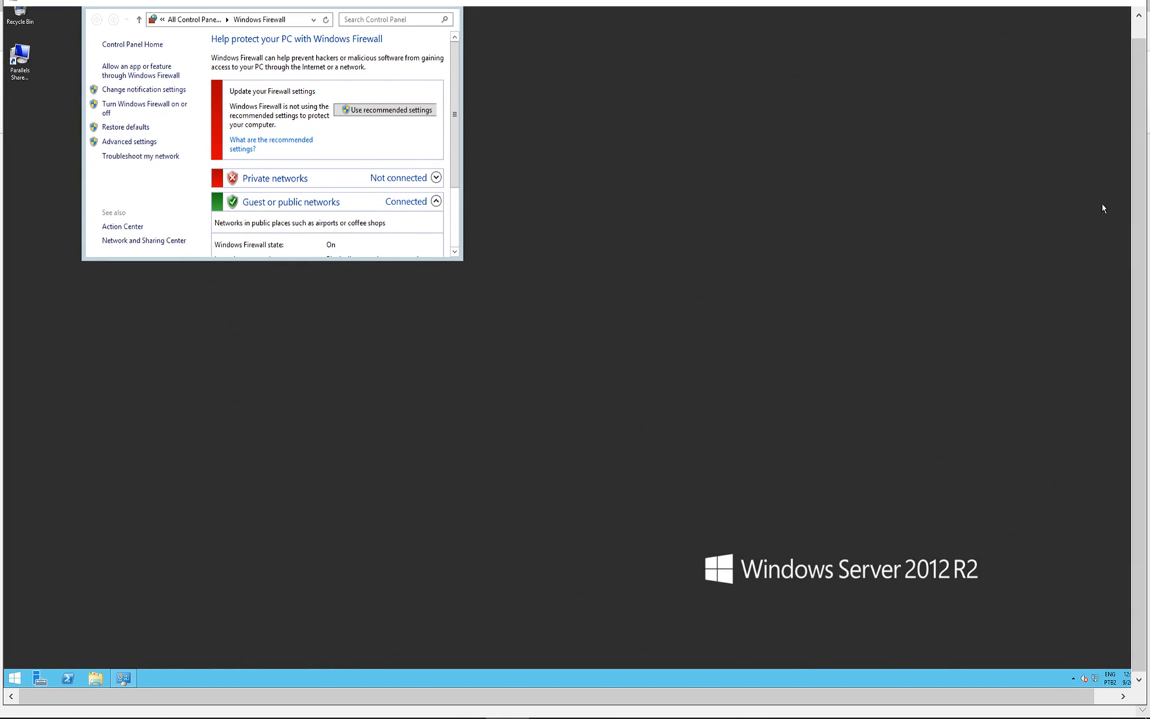
Close the Windows Firewall window and switch back to the Embratel panel in the browser
drag(1143, 202, 1114, 128)
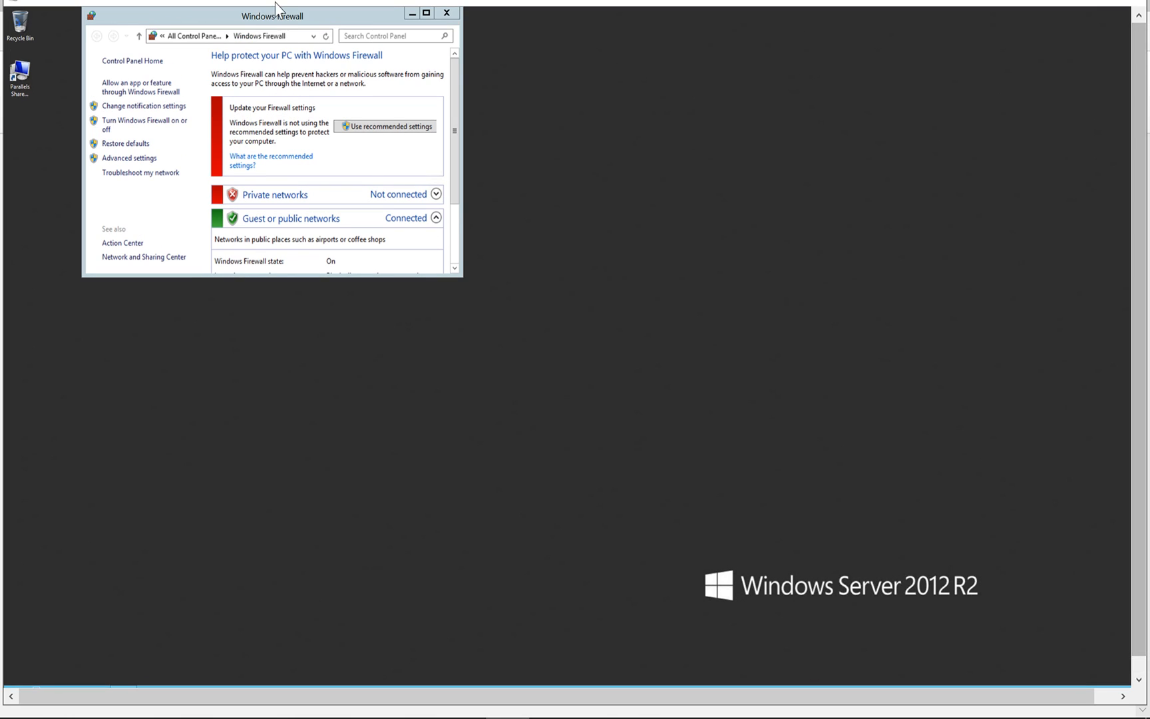
drag(274, 16, 501, 317)
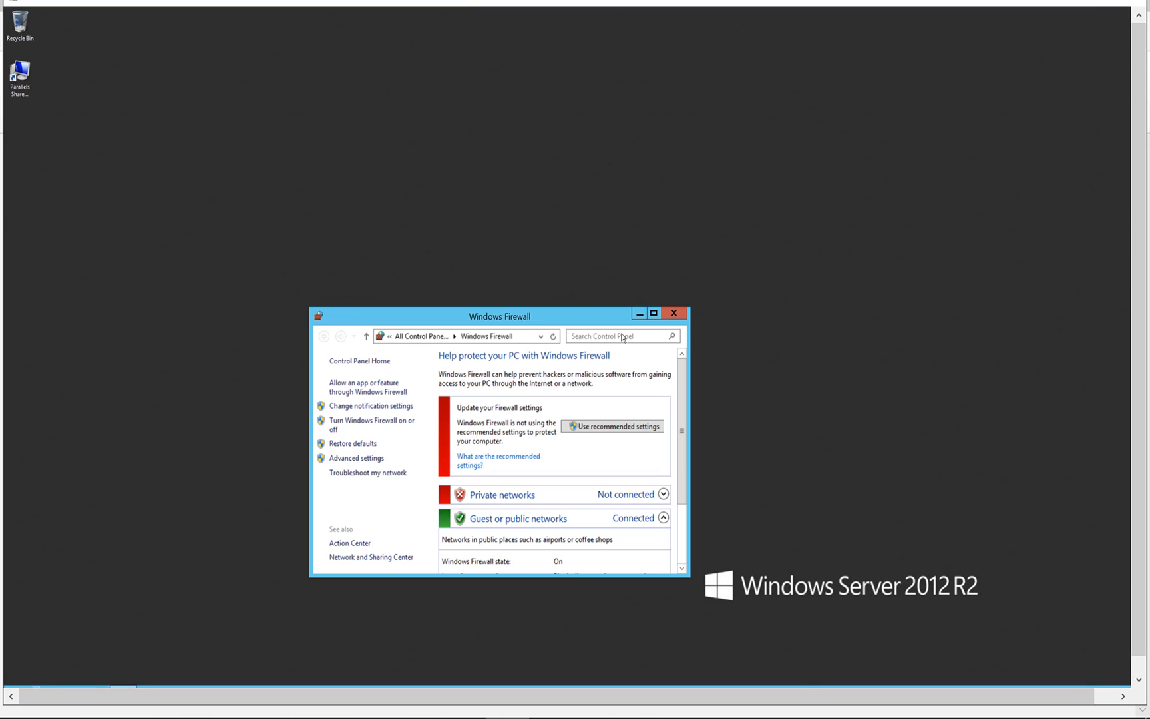
click(676, 313)
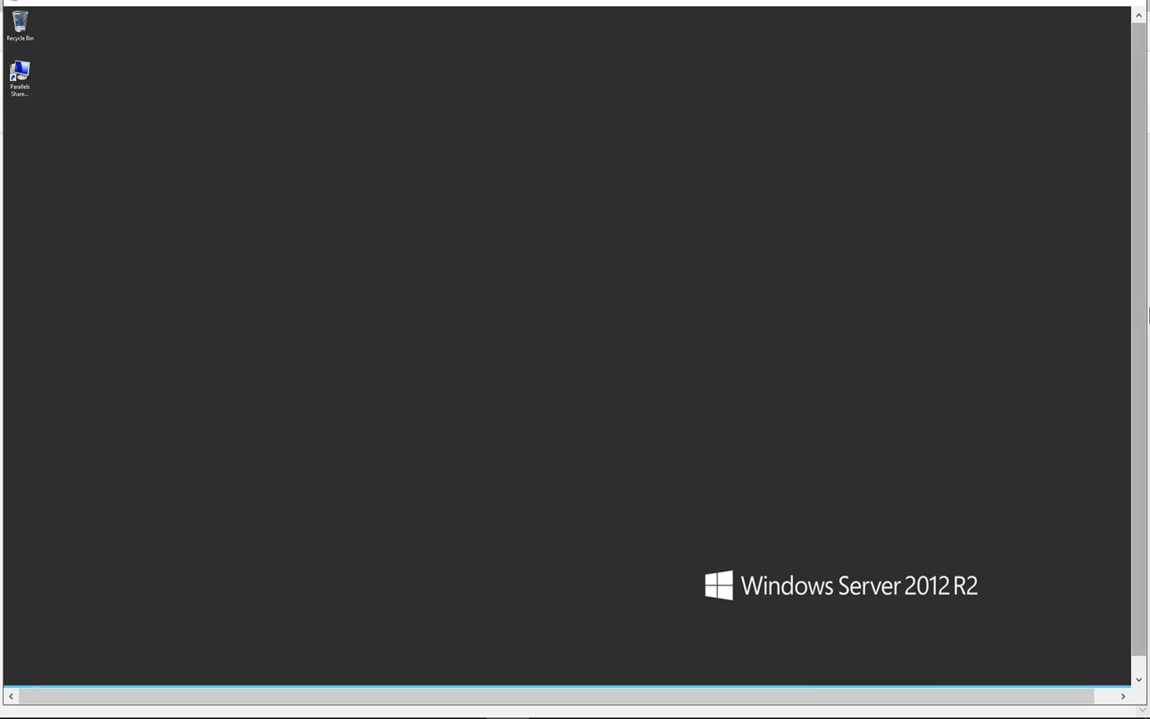
drag(1142, 320, 1129, 393)
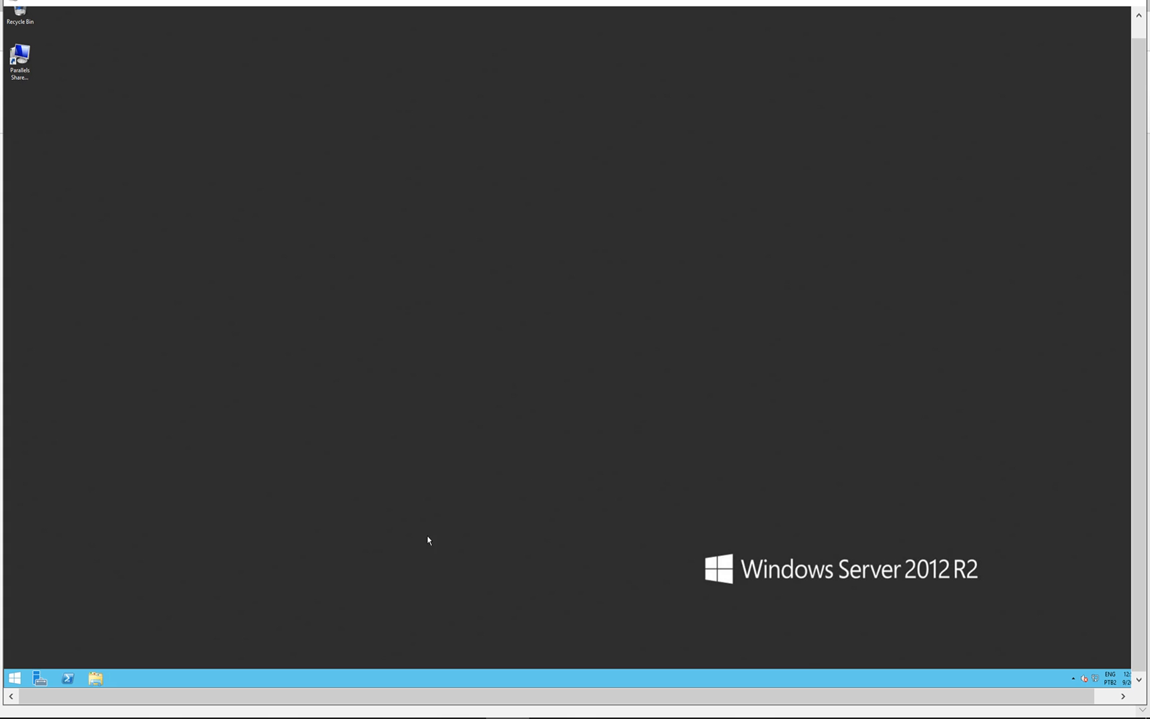
click(68, 717)
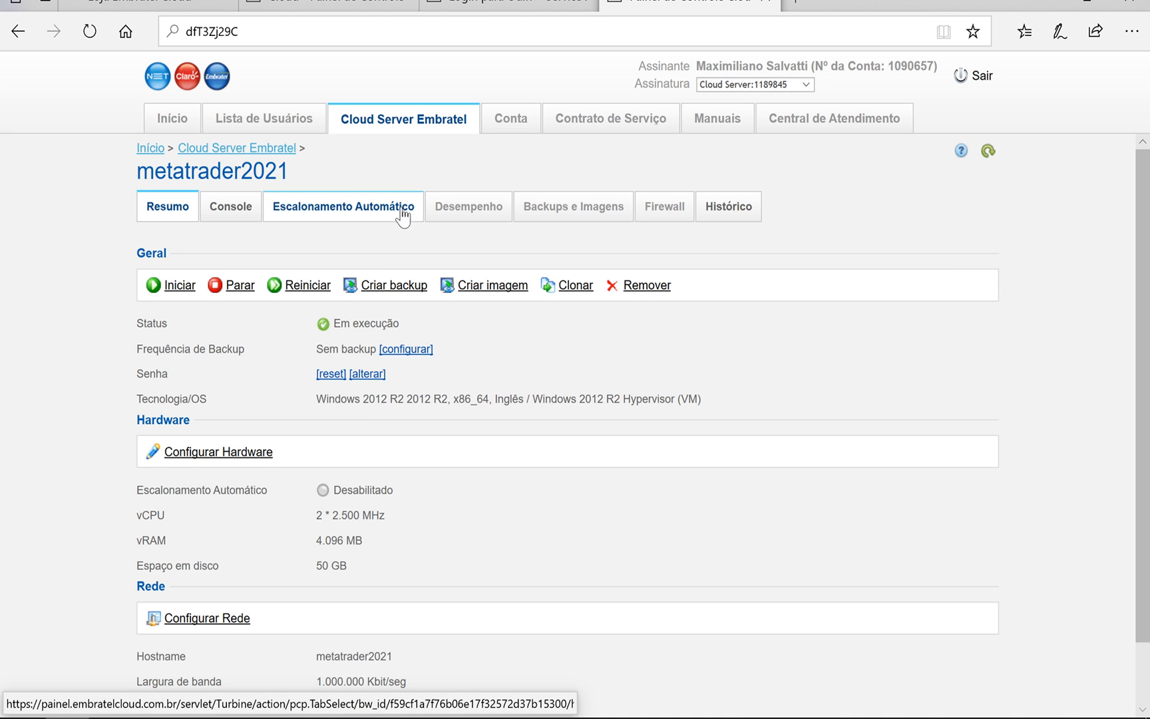
Scroll through metatrader2021's Desempenho vCPU charts, then view the empty Firewall tab
click(493, 214)
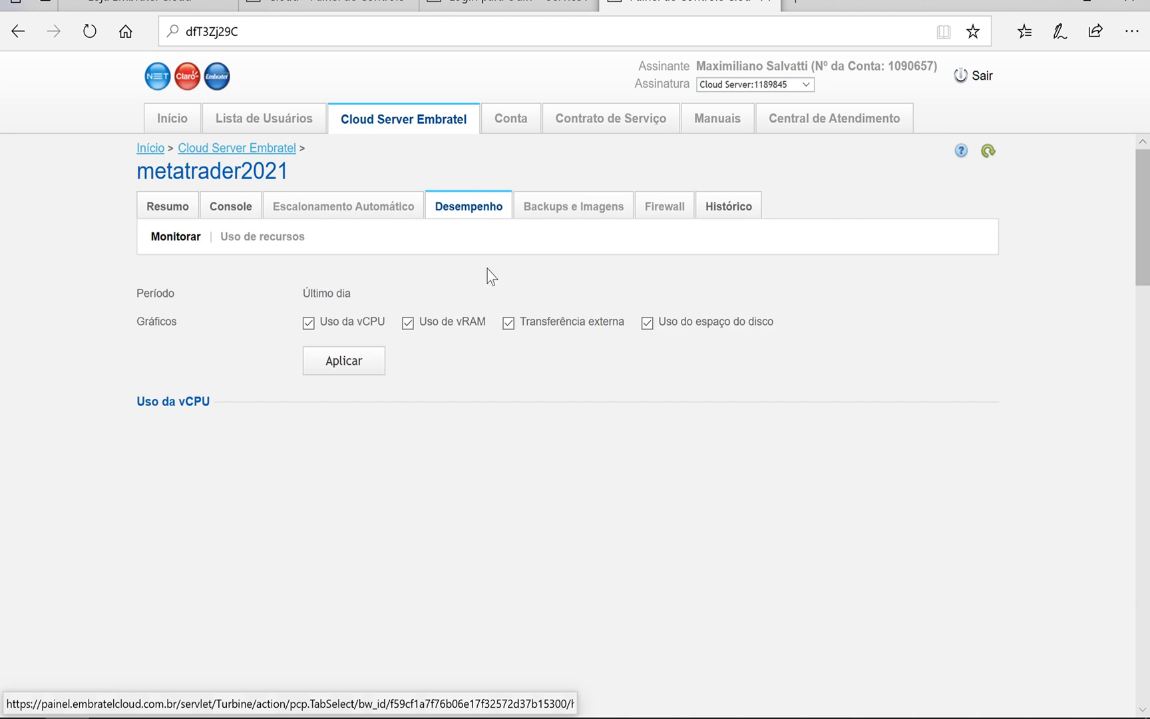
scroll(842, 496, down, 2)
scroll(843, 498, down, 2)
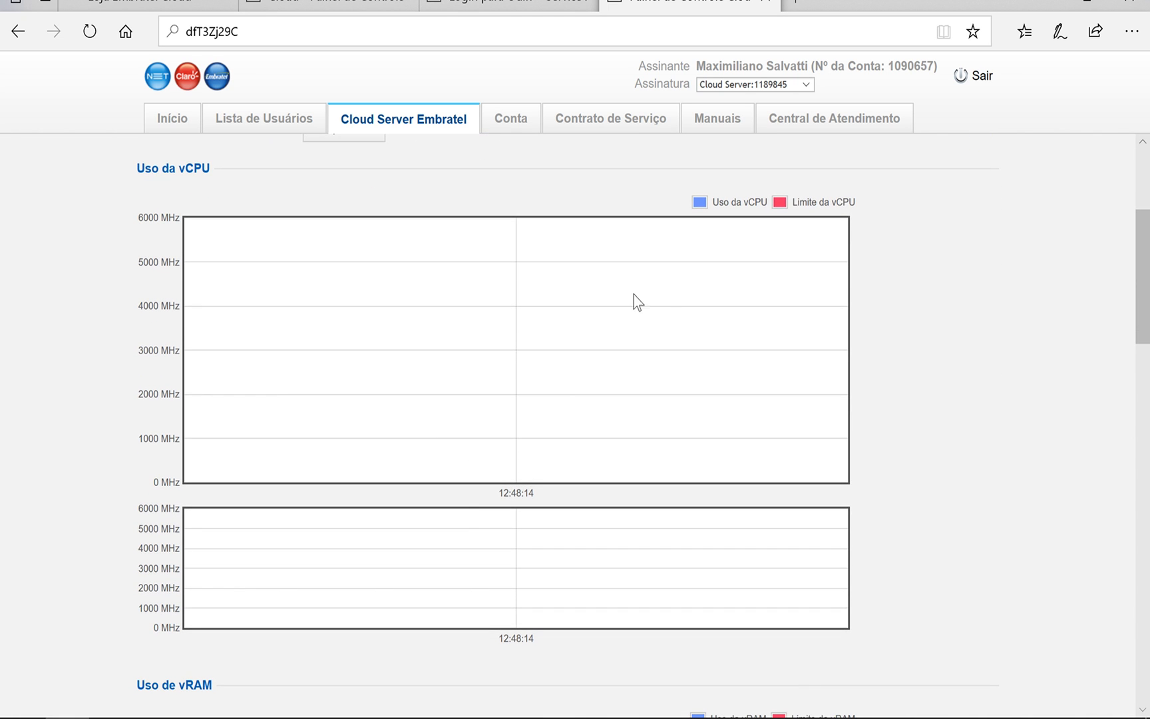
scroll(958, 409, down, 6)
scroll(926, 415, up, 8)
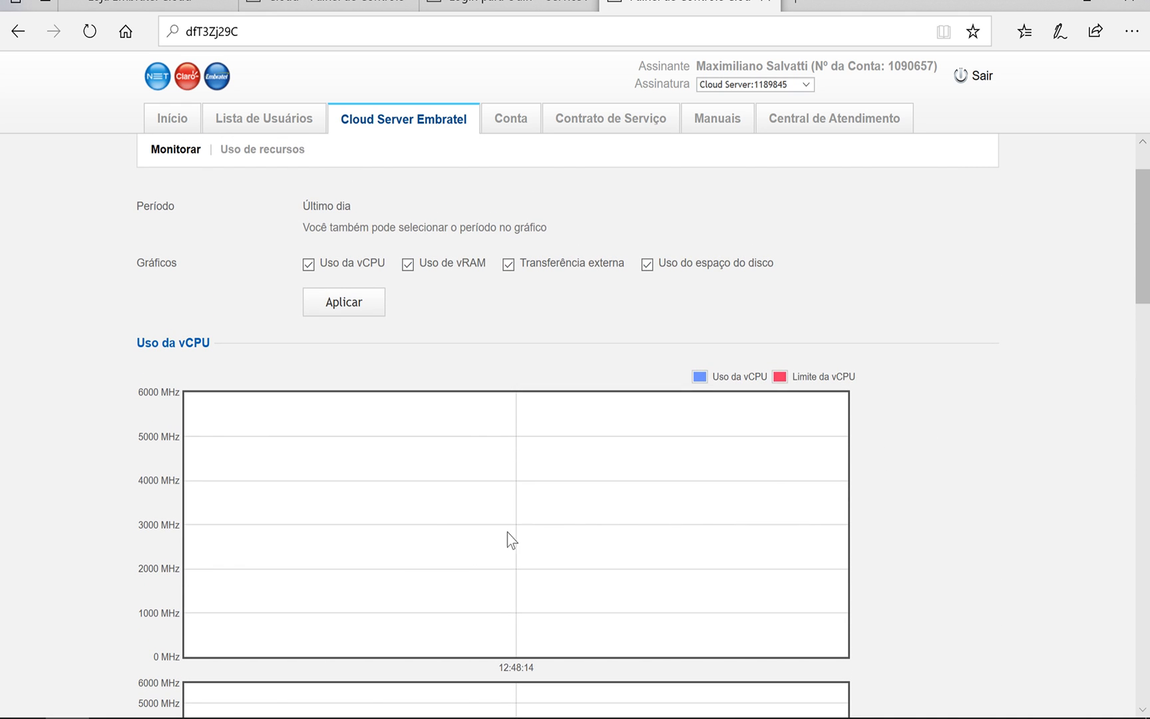
scroll(904, 510, down, 1)
scroll(903, 508, up, 3)
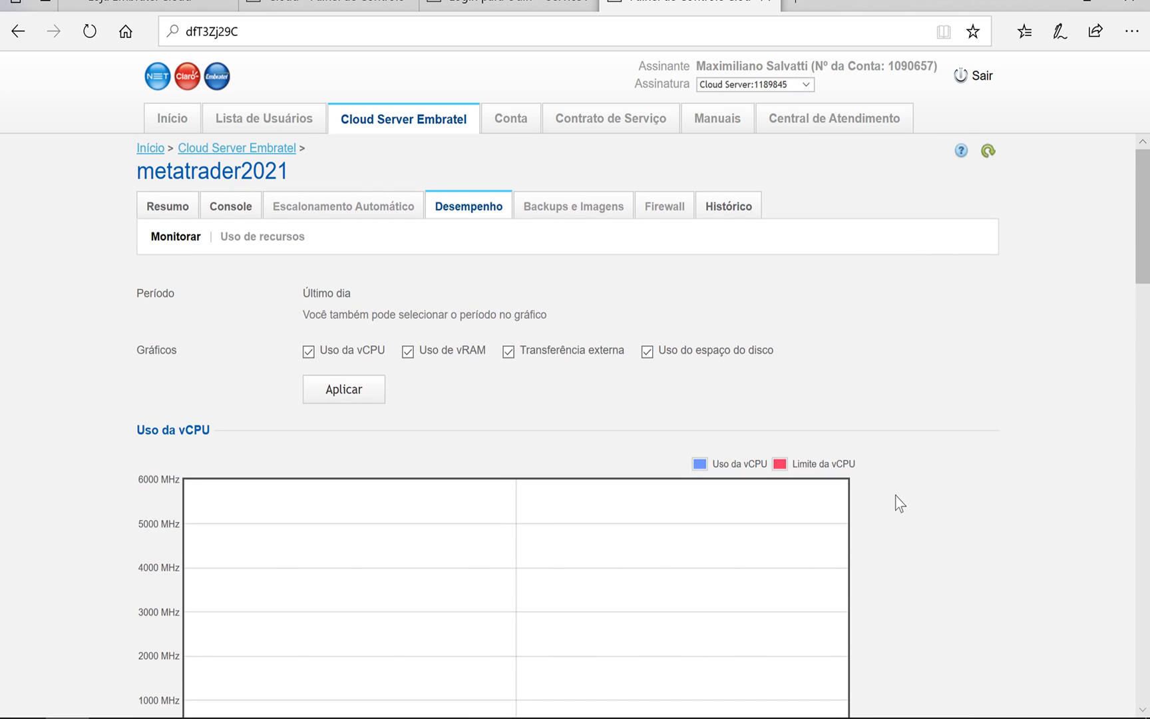
click(666, 214)
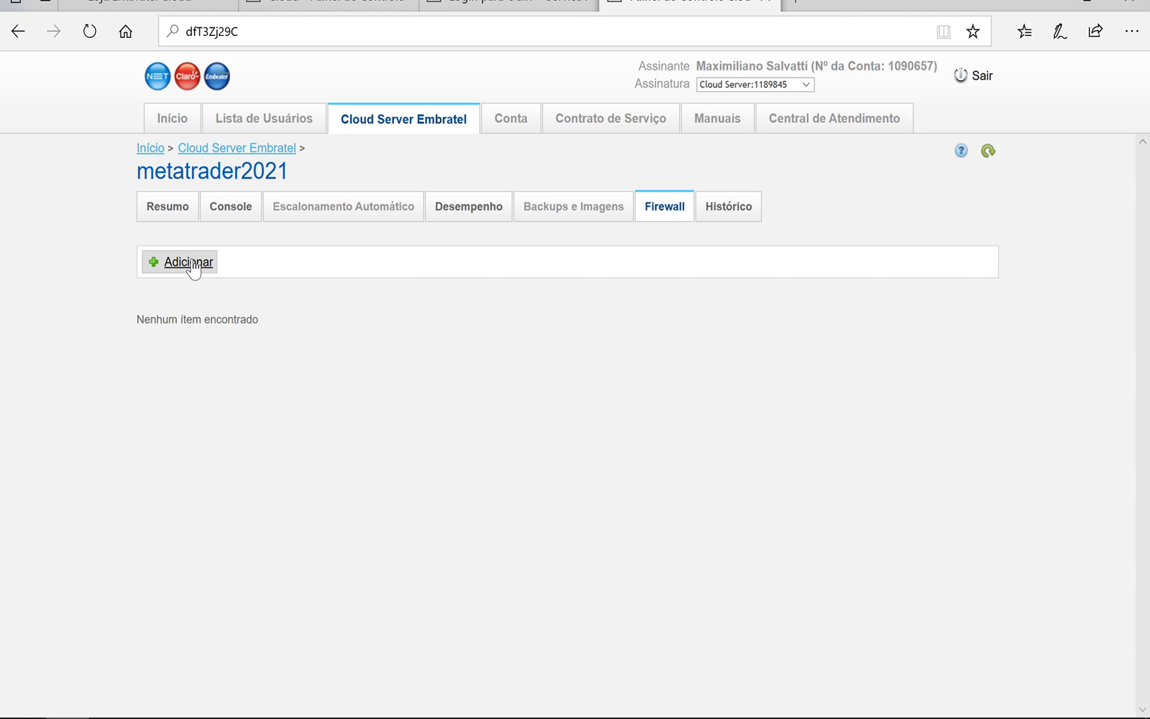
Add a firewall rule named HTTP for TCP with specific remote port 80
click(190, 262)
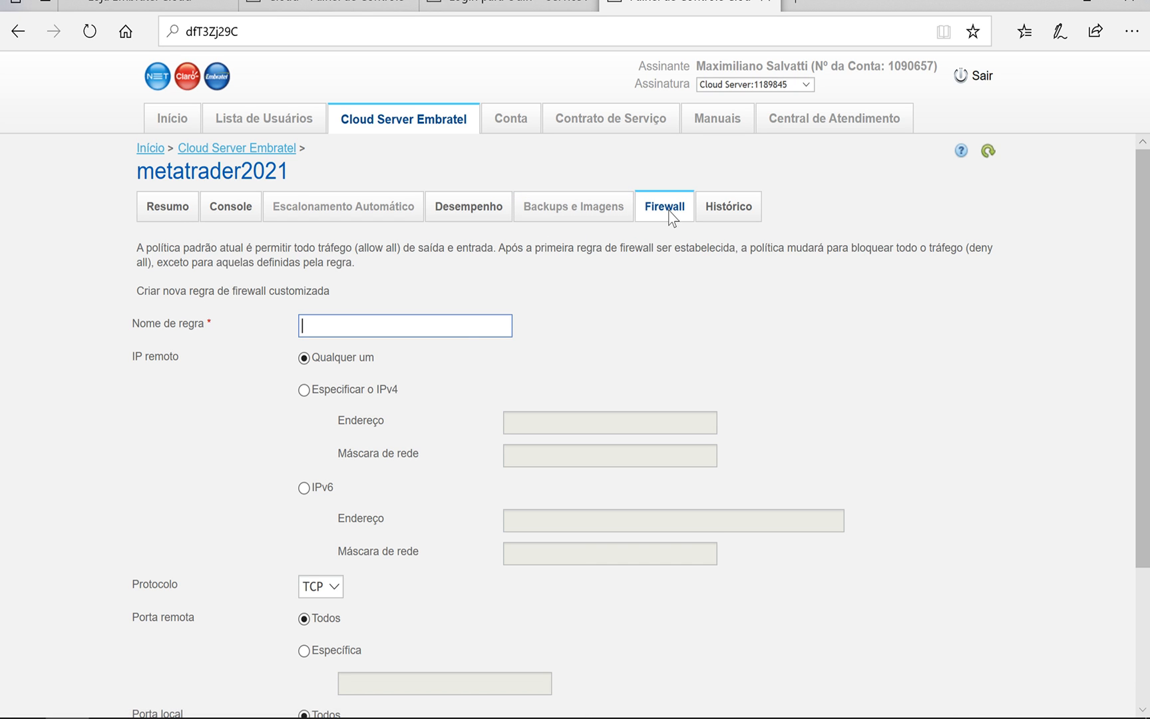
scroll(579, 319, down, 2)
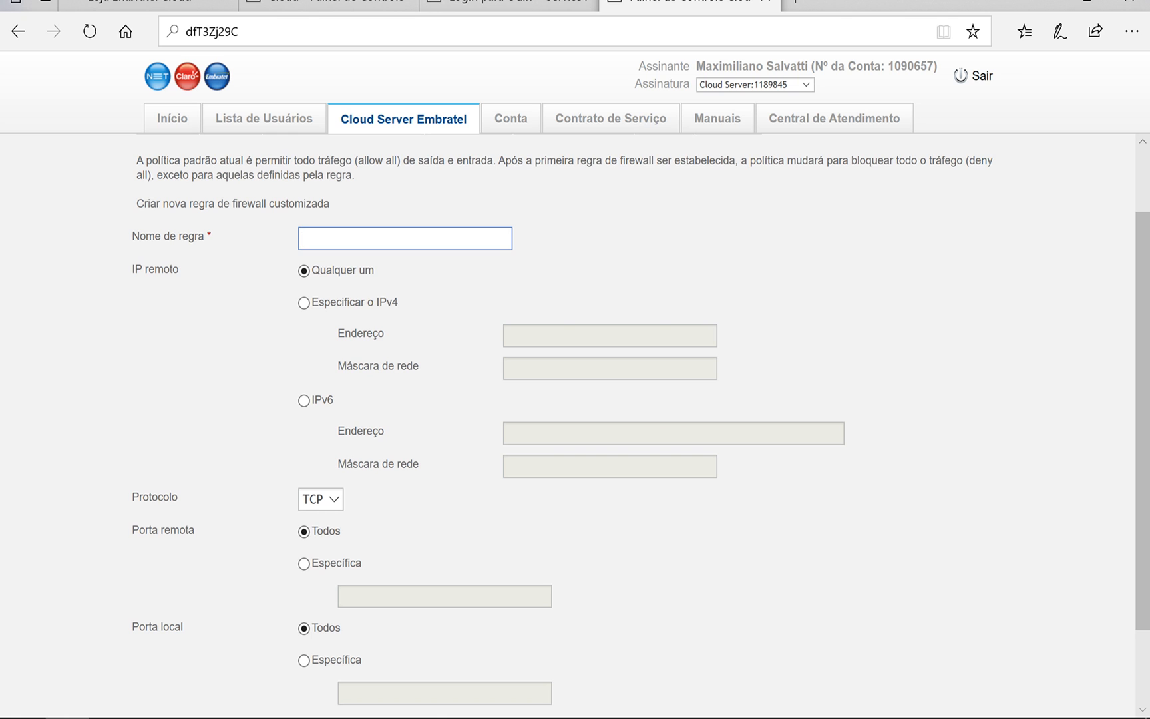
text(HTTP)
scroll(239, 272, down, 2)
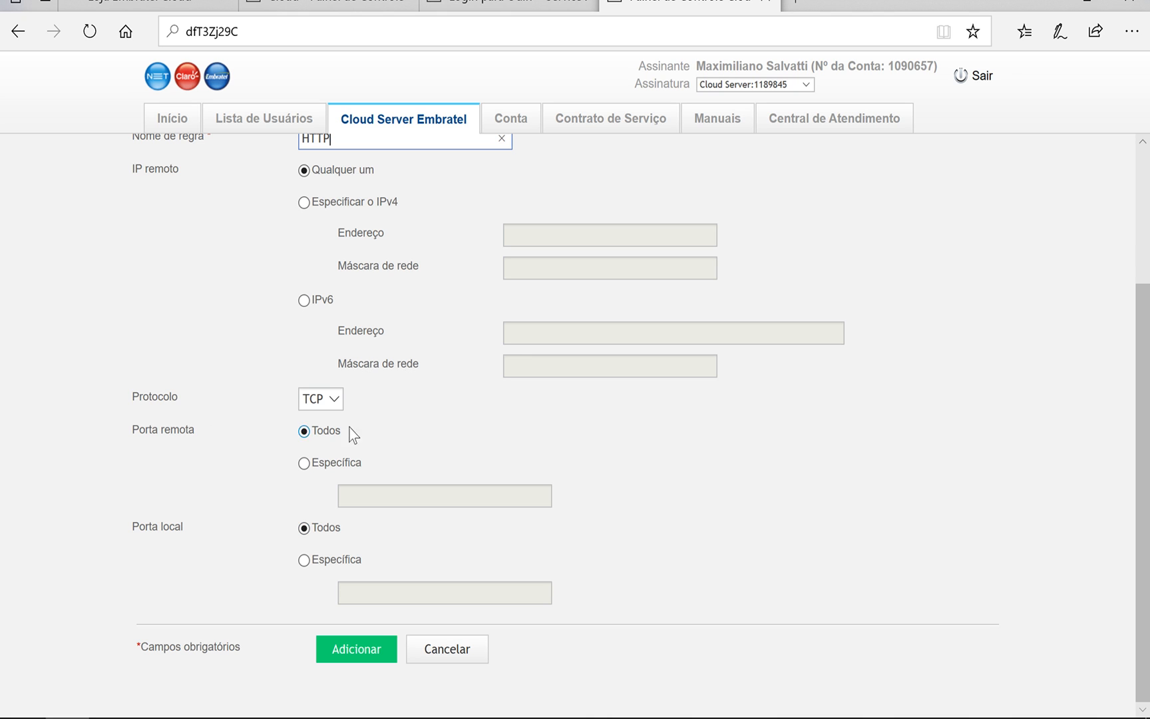
click(326, 466)
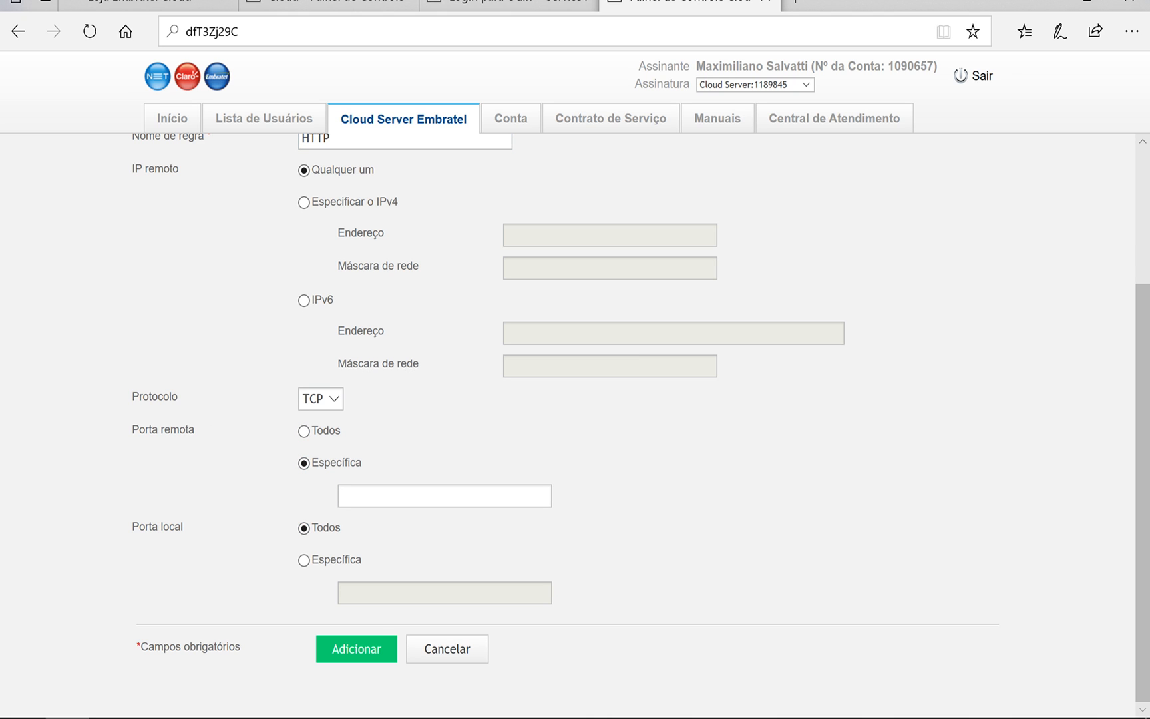
text(80)
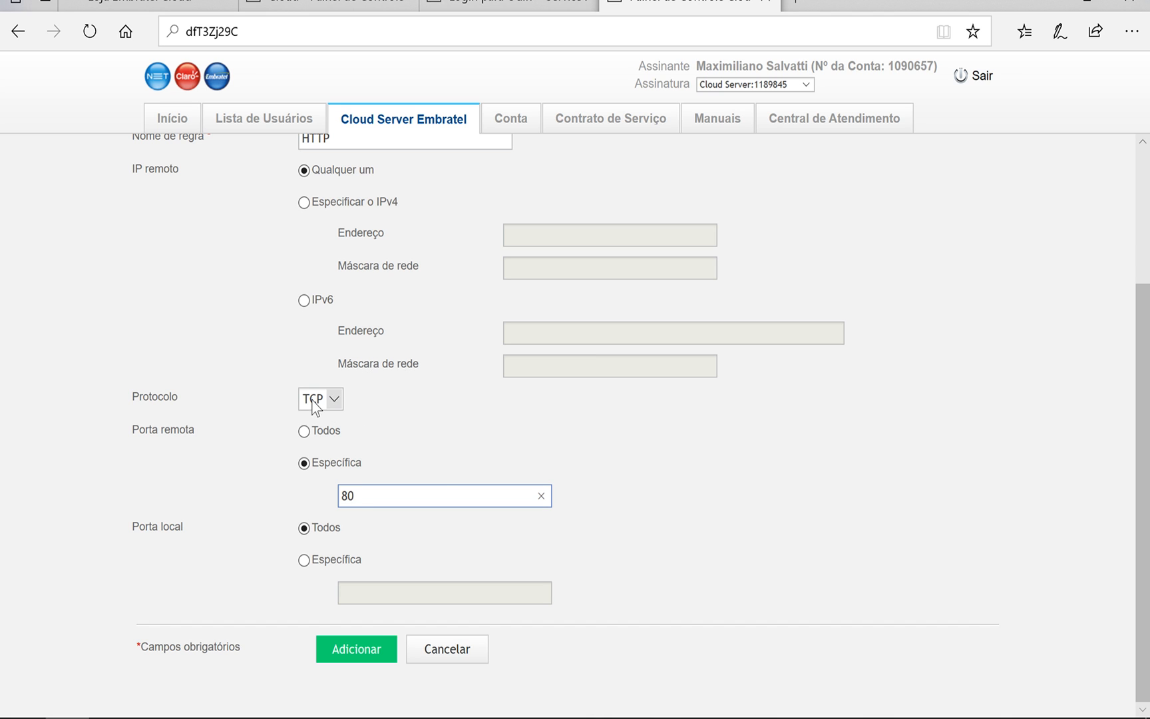
click(394, 653)
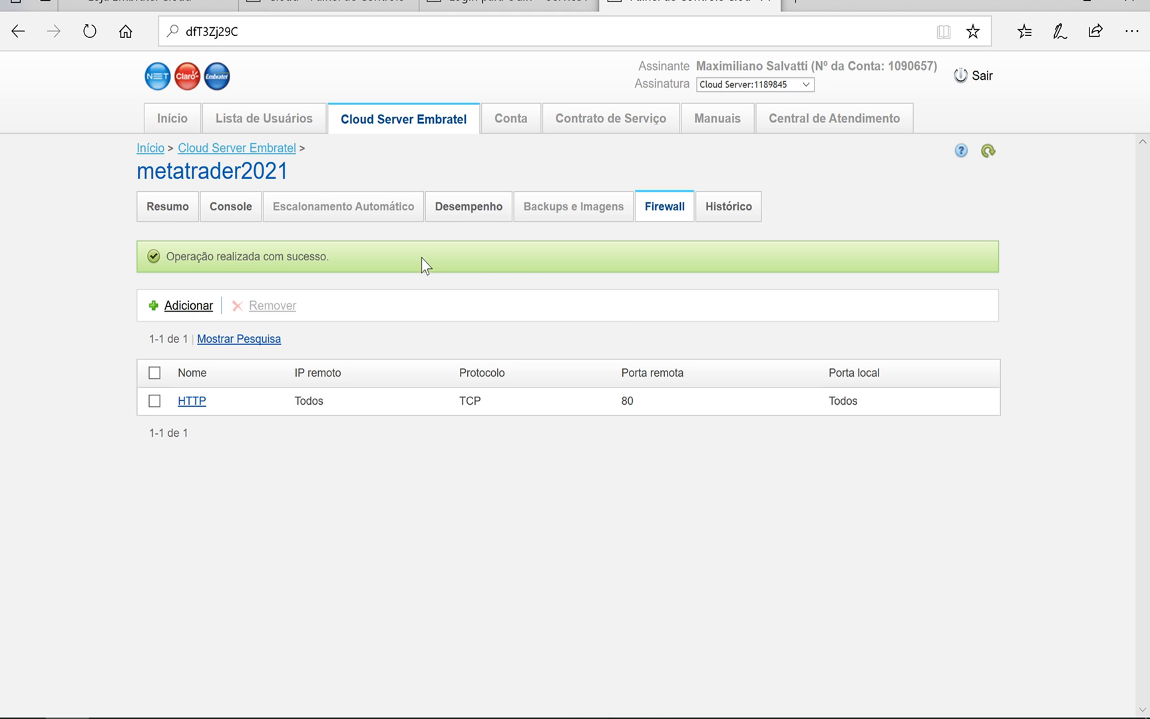
Return via Resumo to the Cloud Servers list and switch to the remote desktop session
click(173, 220)
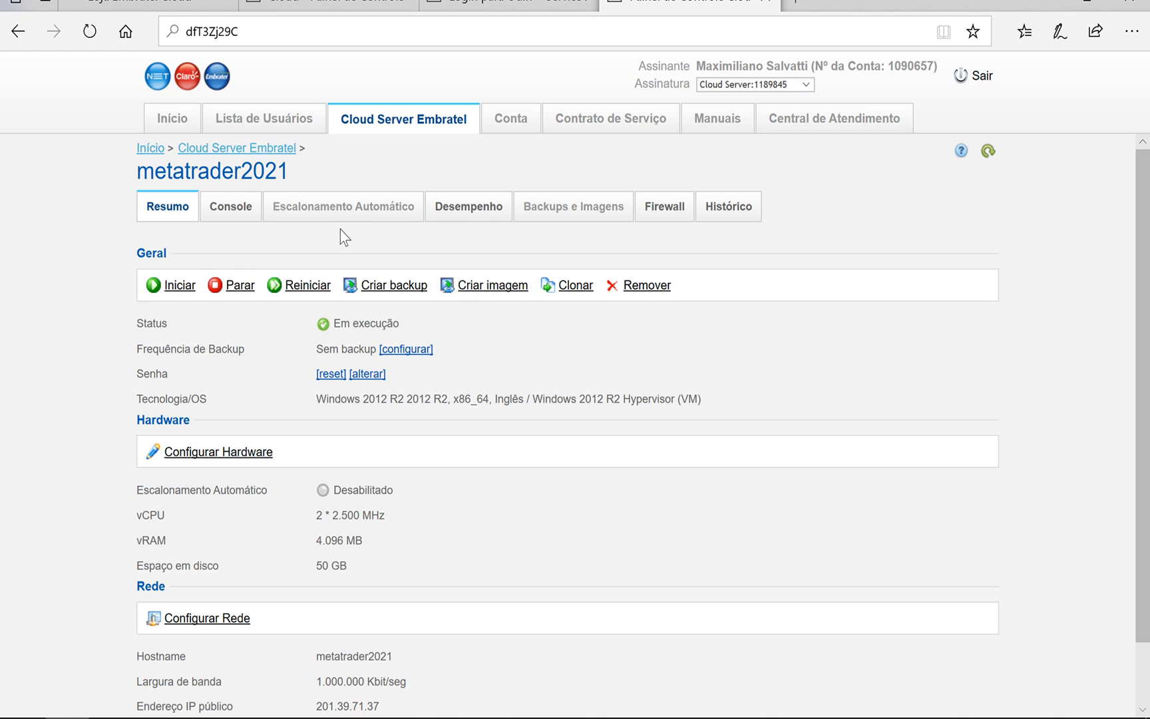
scroll(516, 480, down, 1)
scroll(516, 479, up, 1)
scroll(516, 479, down, 1)
scroll(426, 379, up, 1)
click(281, 152)
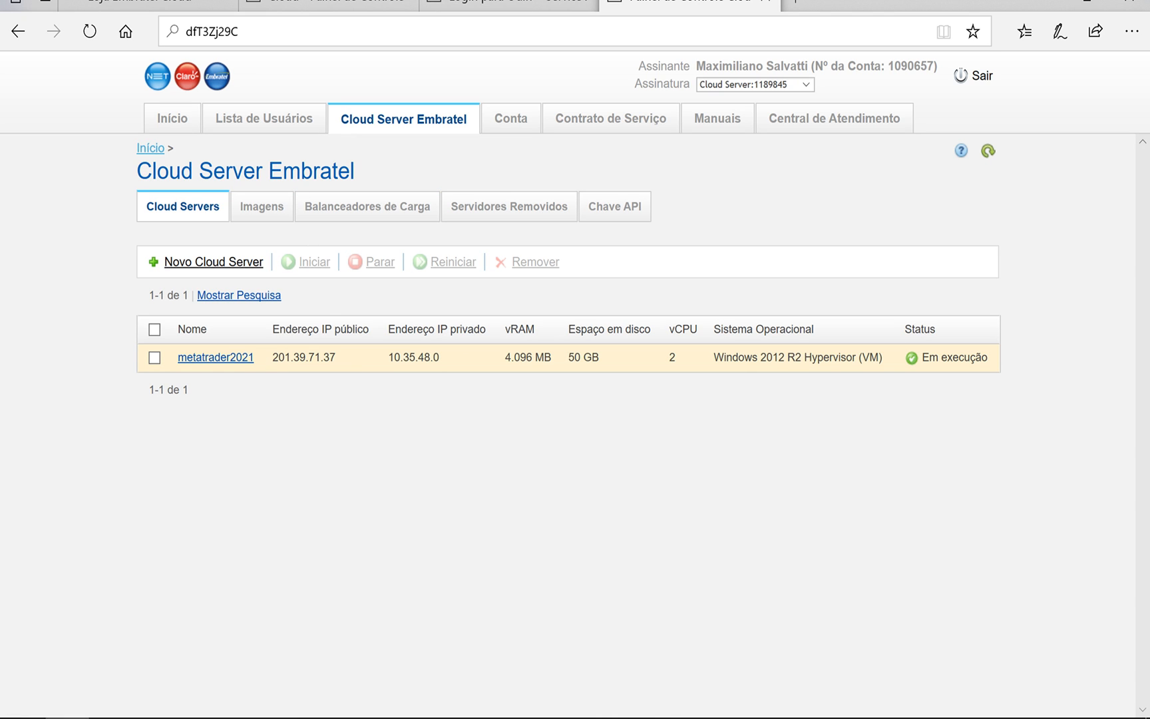
click(532, 711)
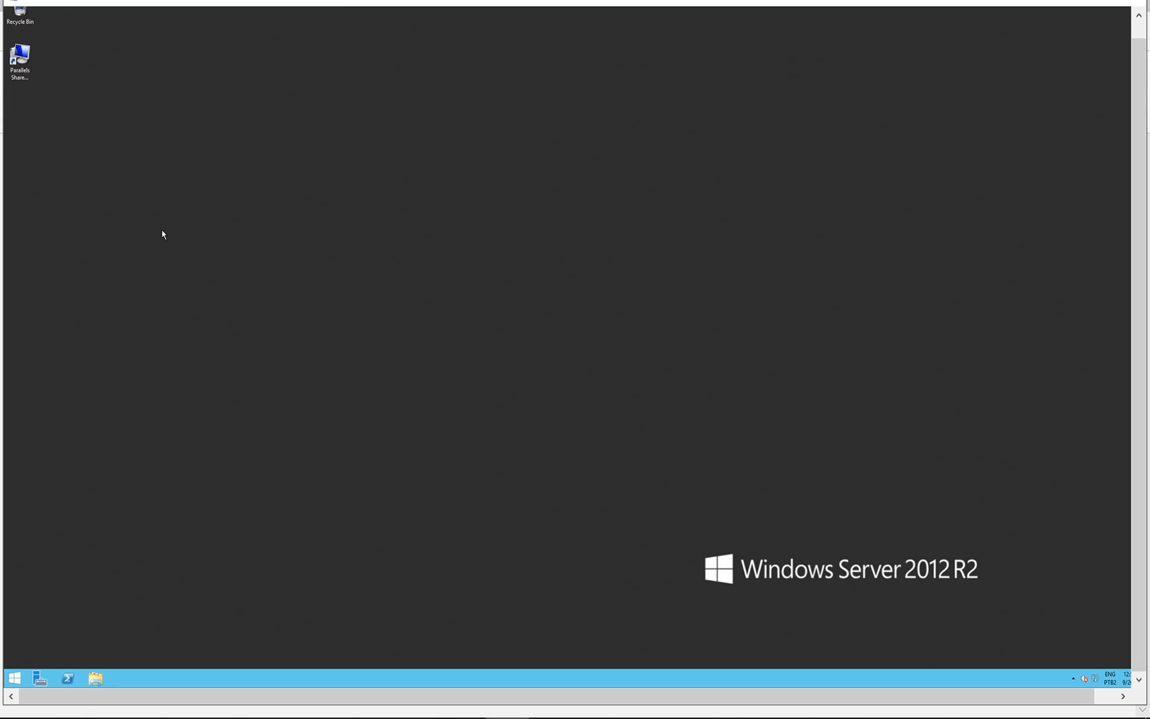
Drag the Explorer window showing the Fenix folder with mt5setup.exe down onto the remote desktop
drag(1138, 365, 1144, 306)
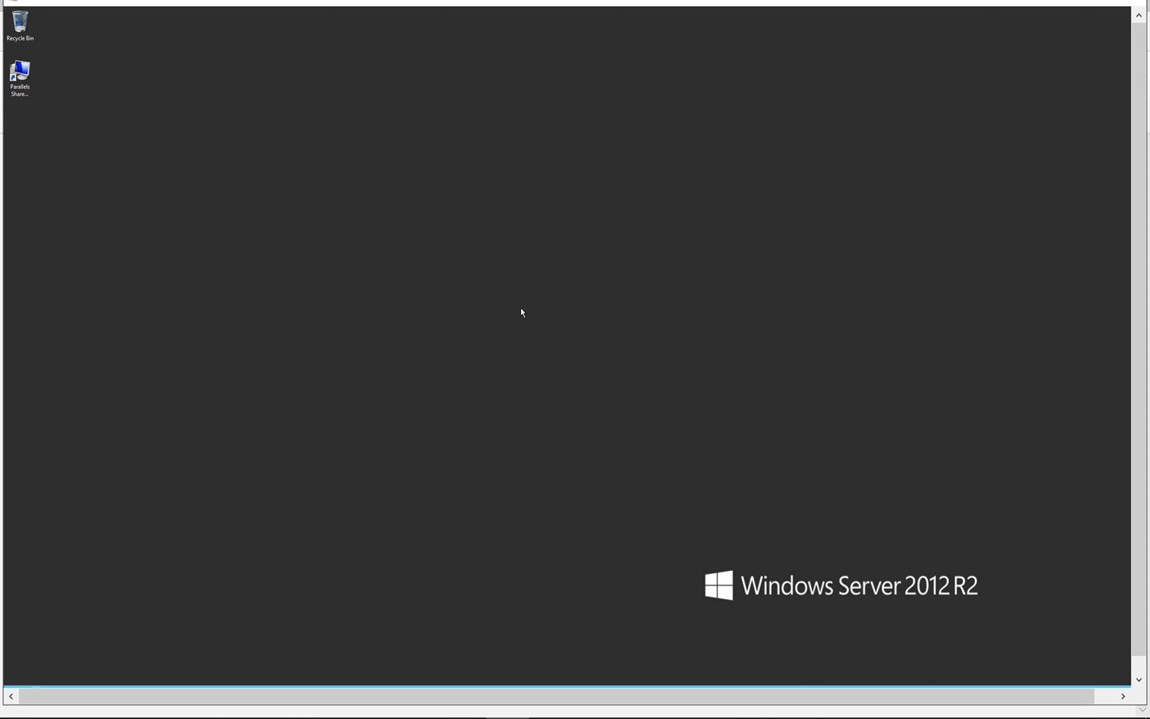
drag(1138, 359, 1137, 399)
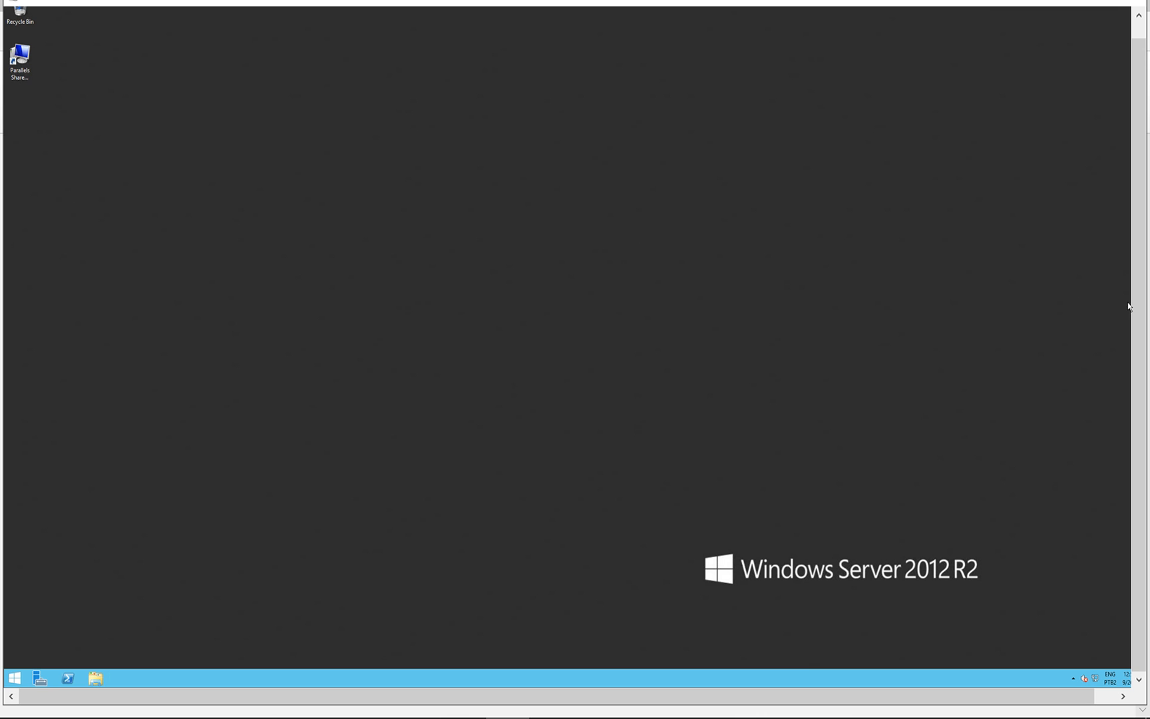
drag(1141, 293, 1139, 260)
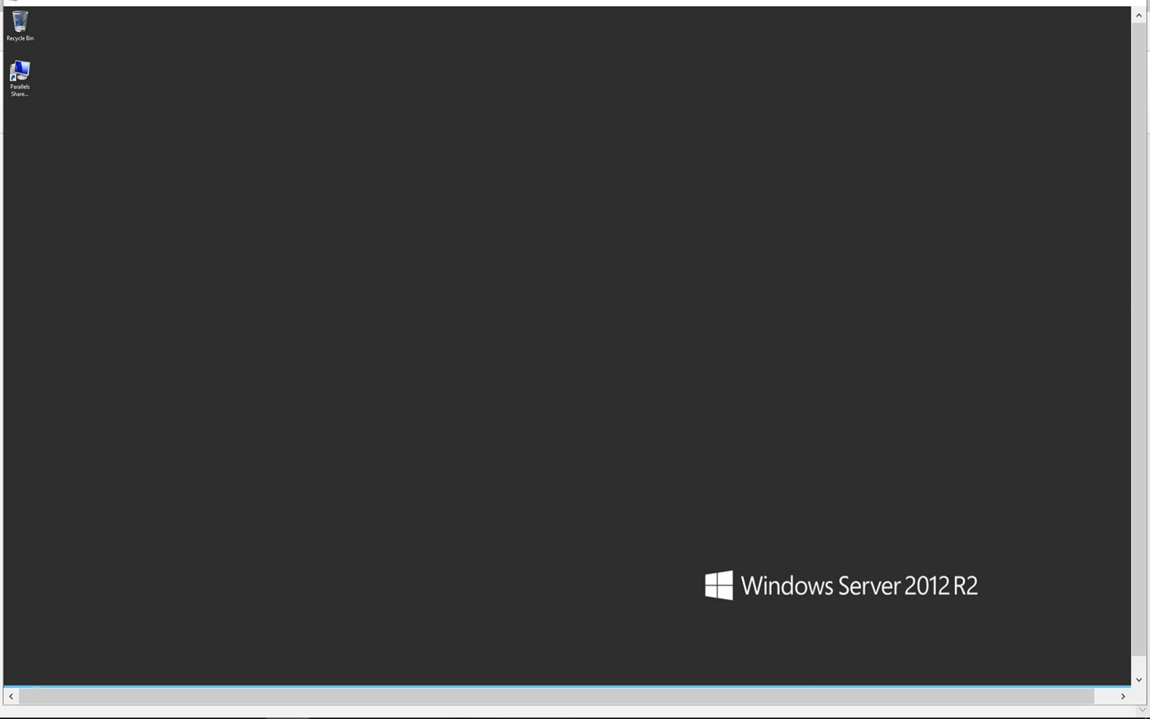
drag(479, 1, 480, 143)
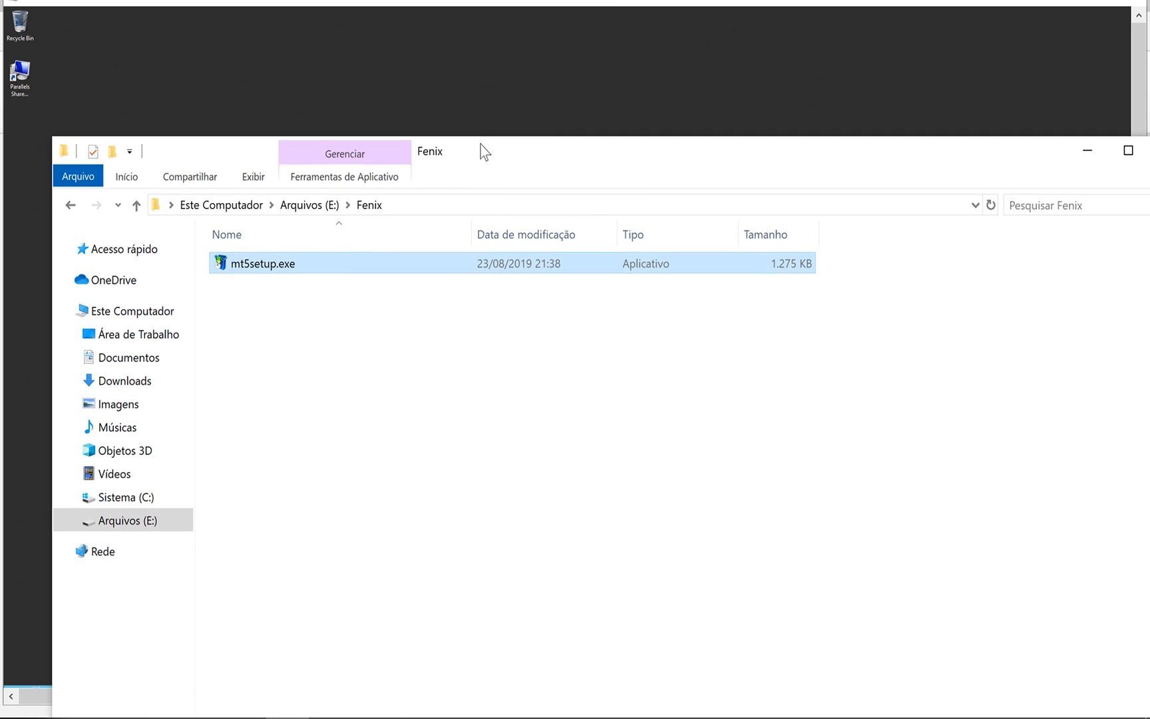
Copy mt5setup.exe from the maximized Fenix folder and switch back to the remote server desktop
double_click(547, 155)
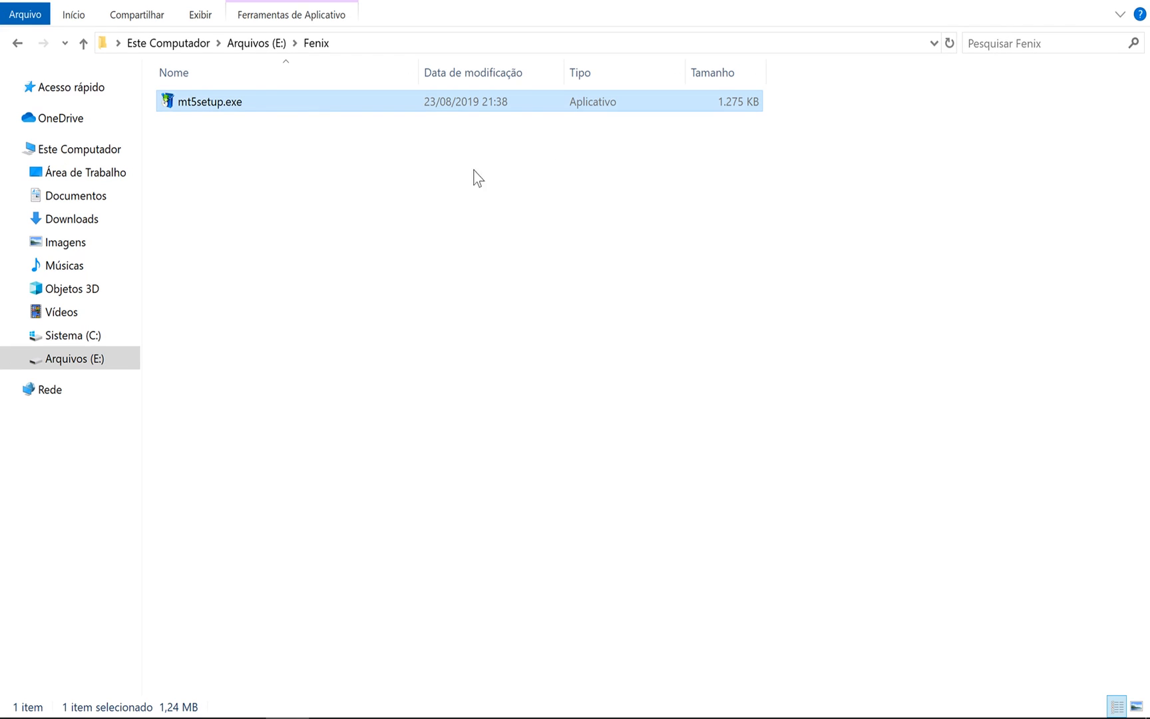
click(215, 132)
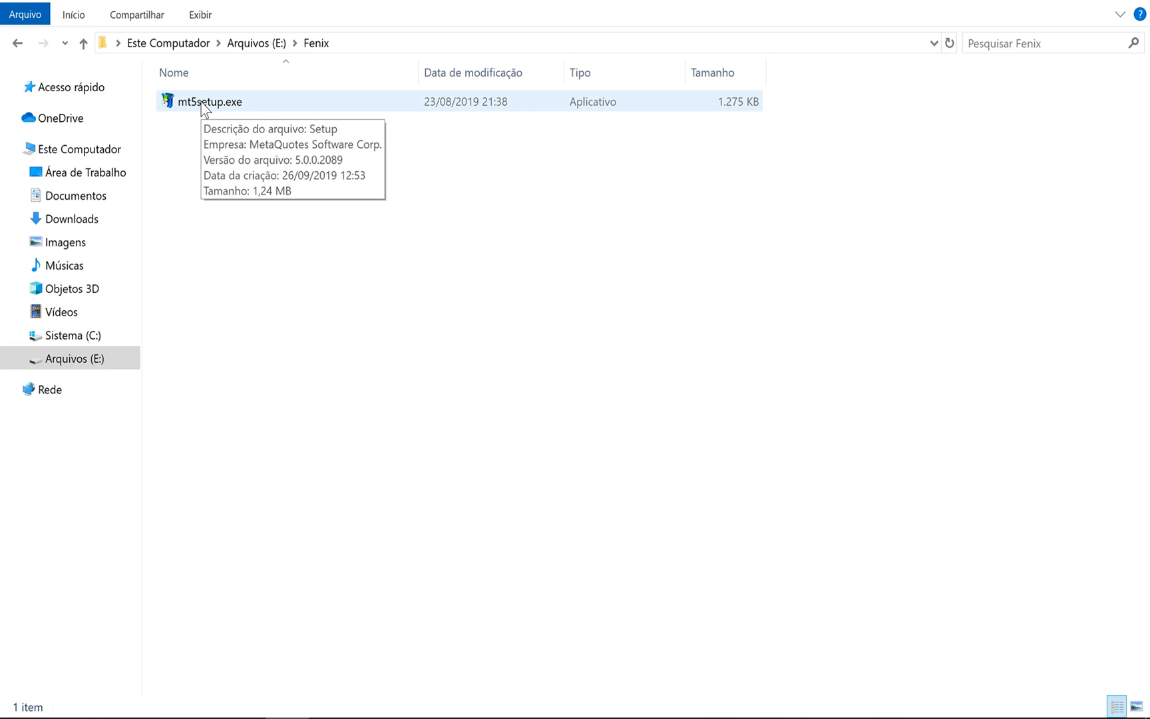
right_click(204, 110)
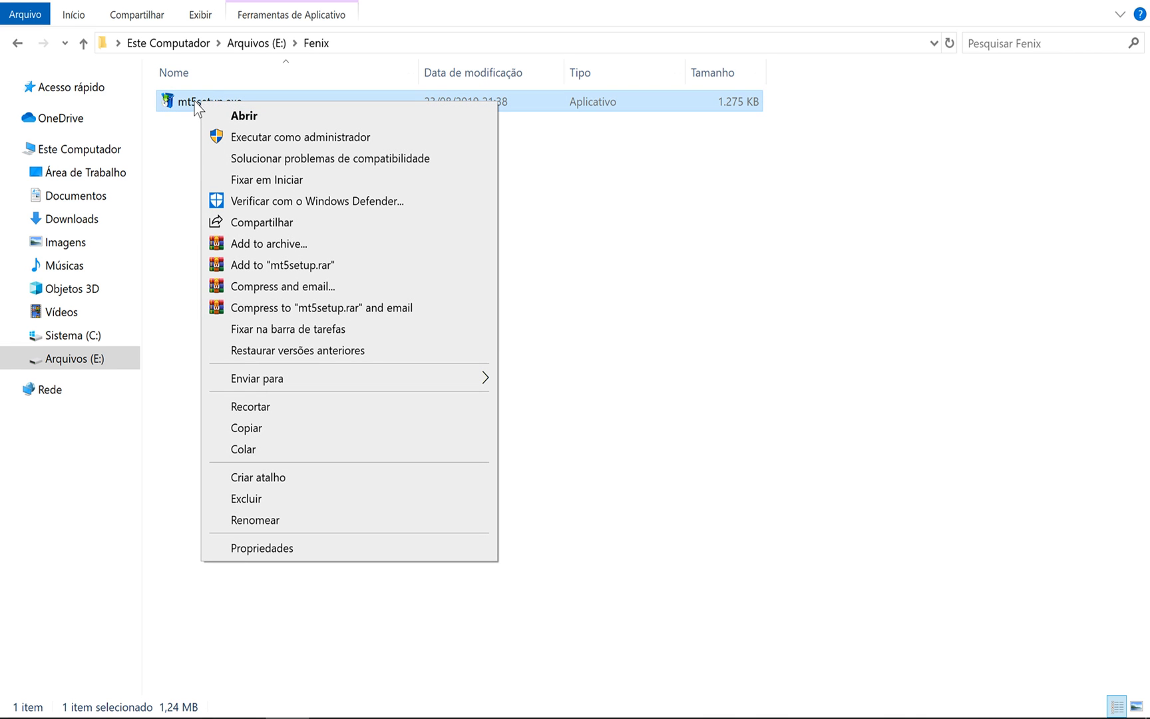
click(251, 432)
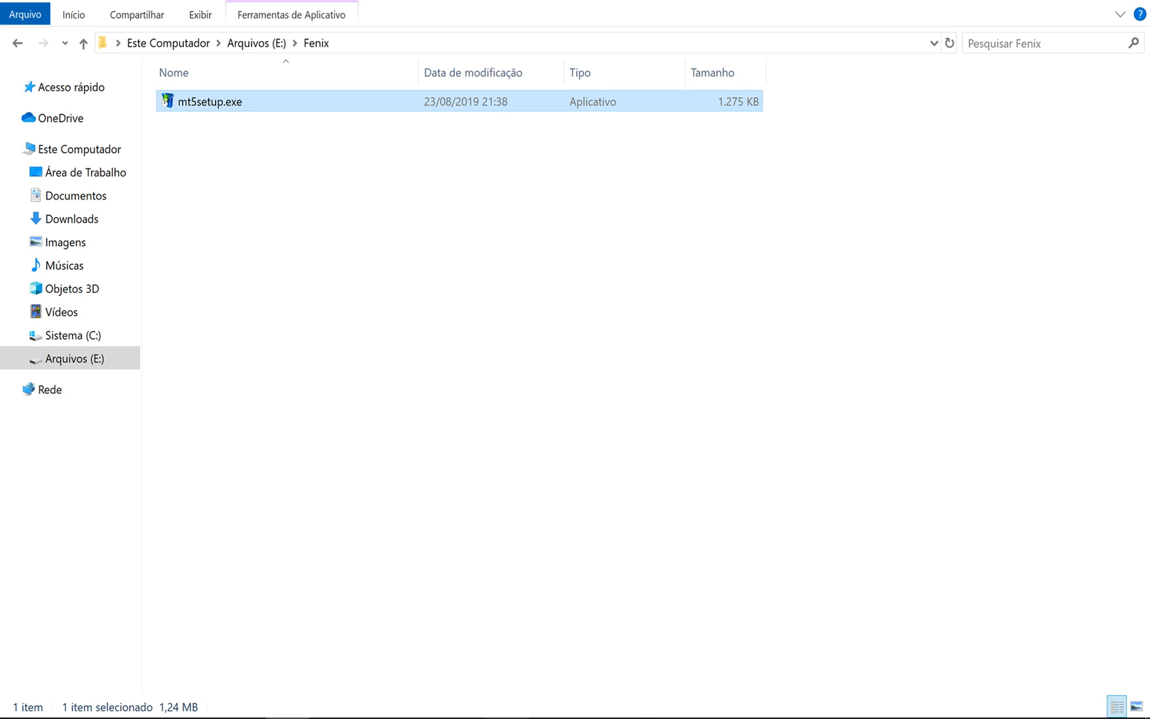
click(508, 717)
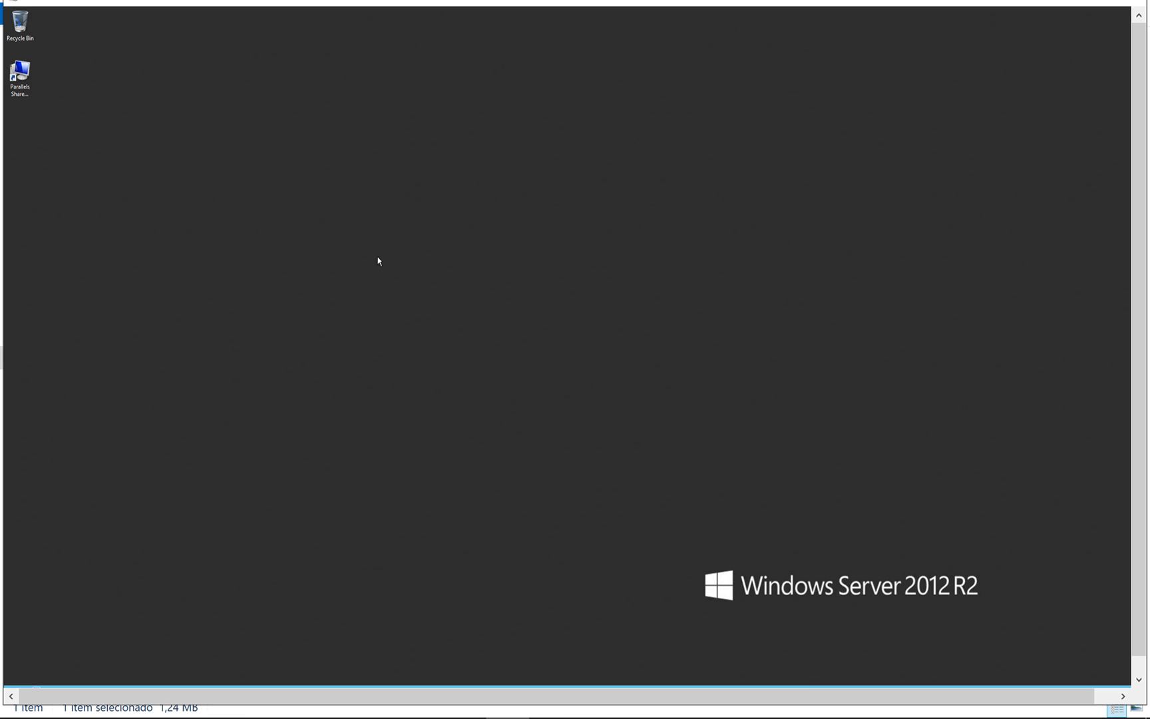
Paste mt5setup onto the server desktop, run it, and bring up its installation folder settings
right_click(91, 138)
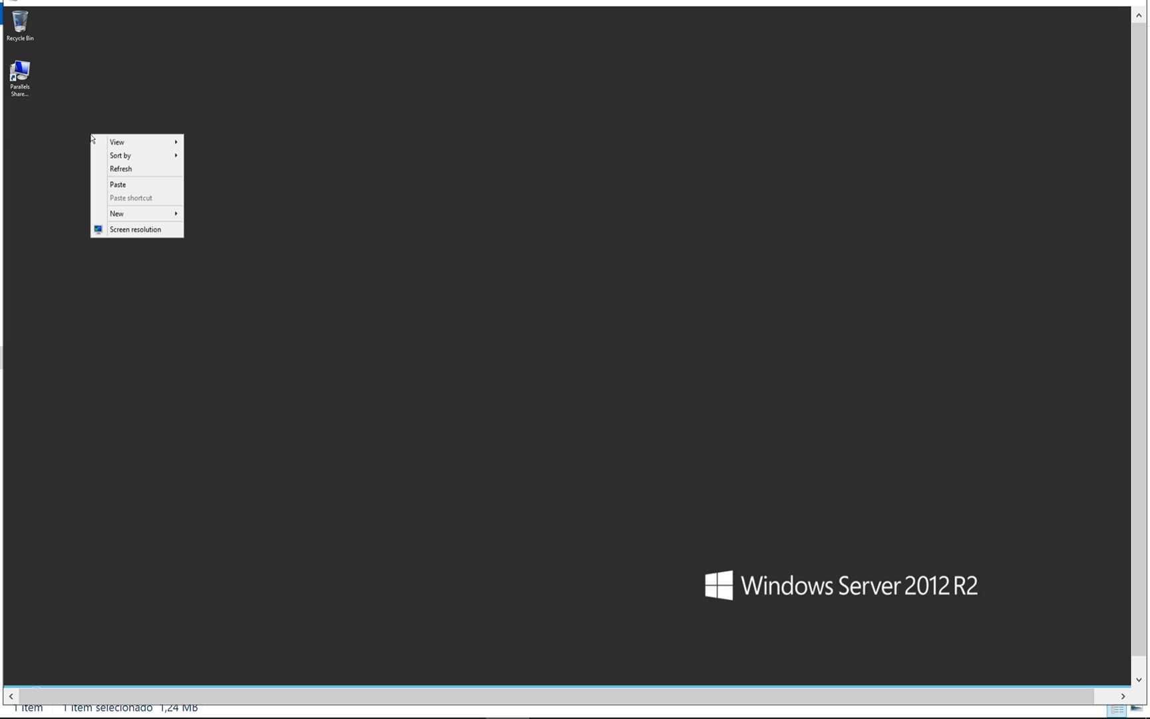
click(128, 188)
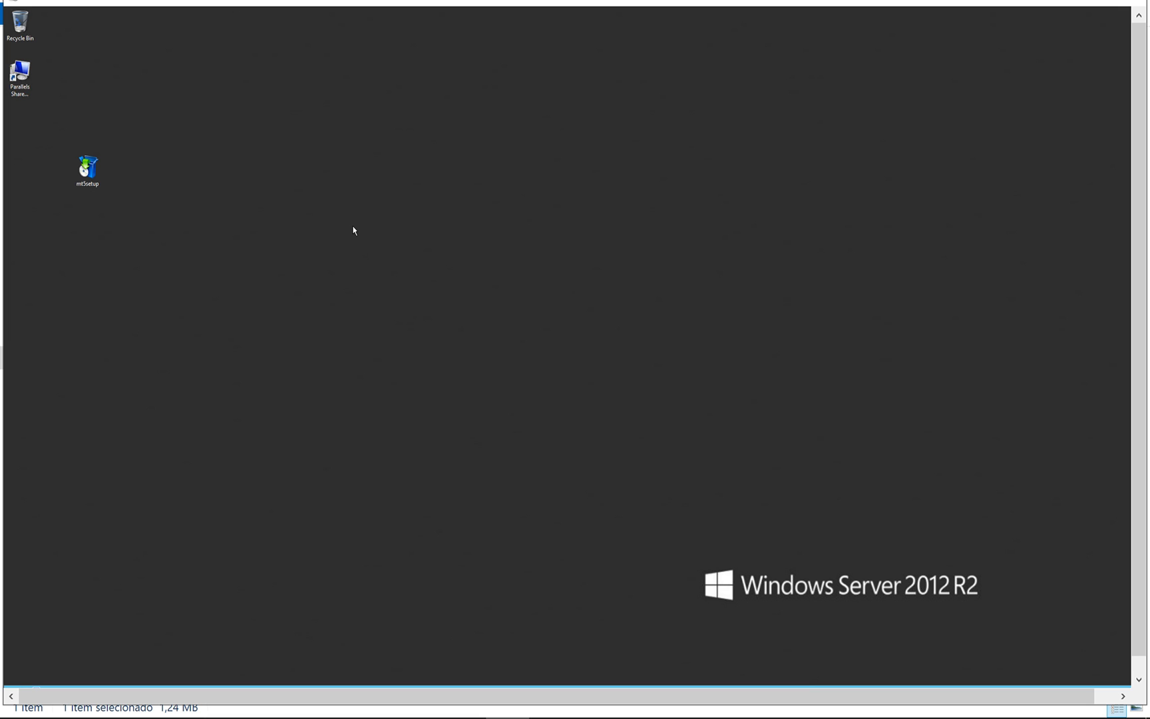
double_click(91, 173)
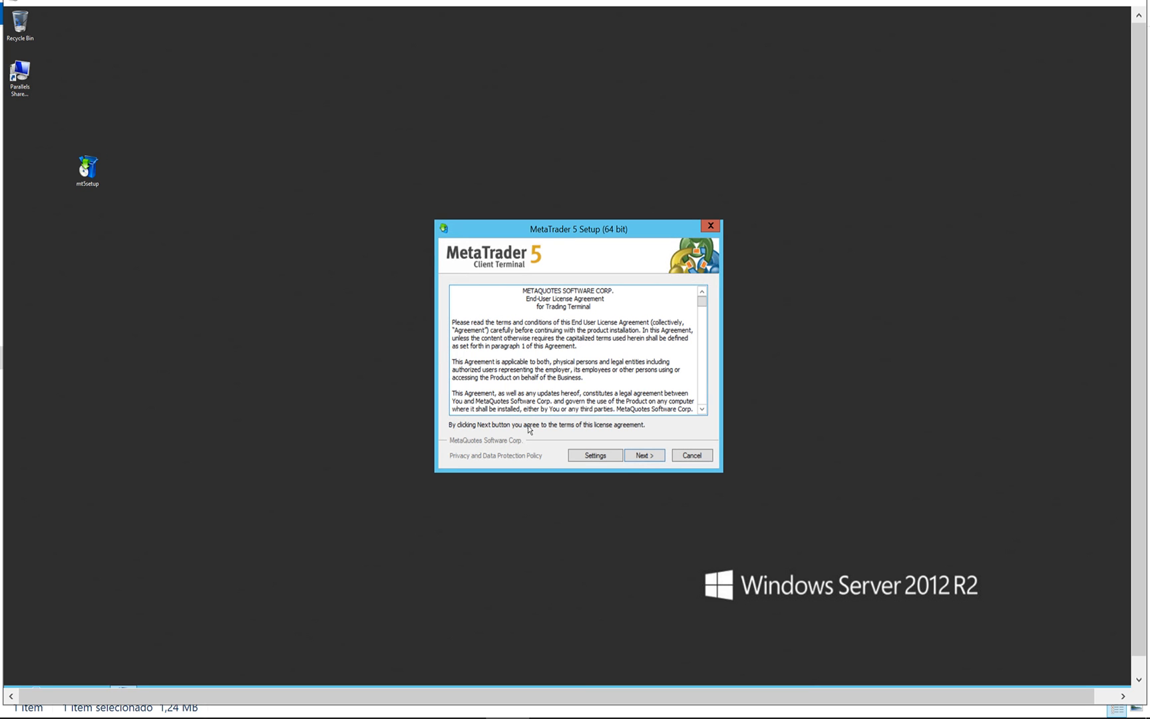
click(597, 457)
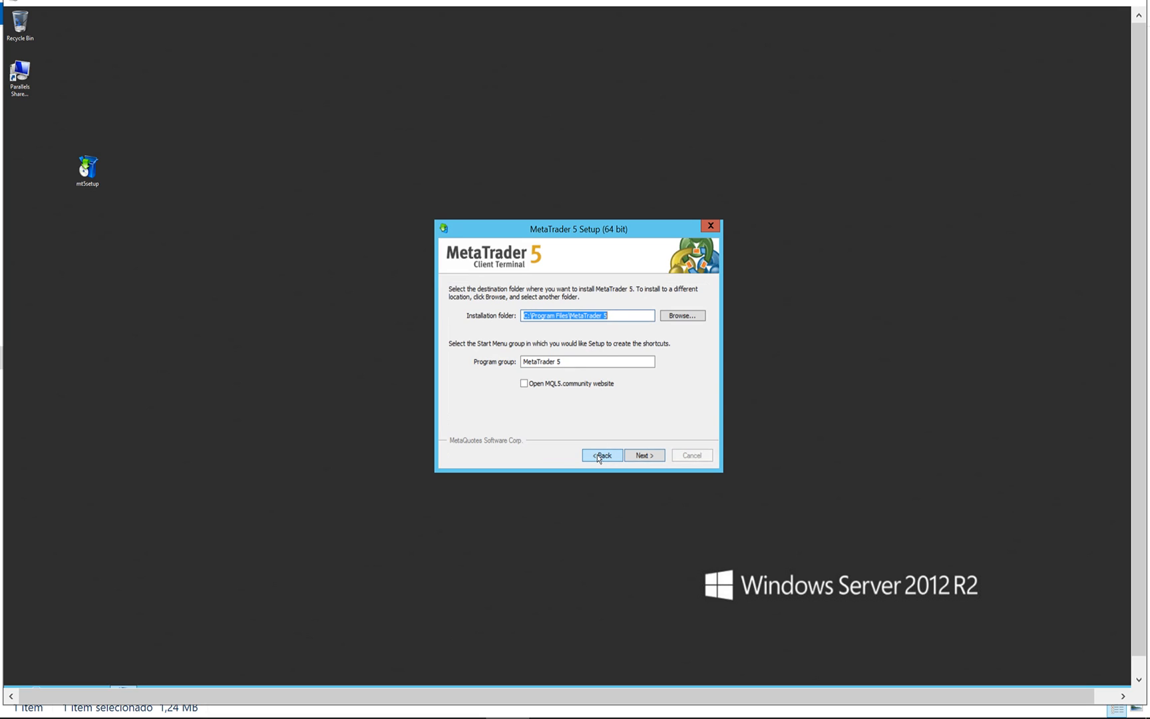
Install MetaTrader 5 to C:\Program Files\MetaTrader 5_1 with program group MetaTrader 5_1
click(618, 315)
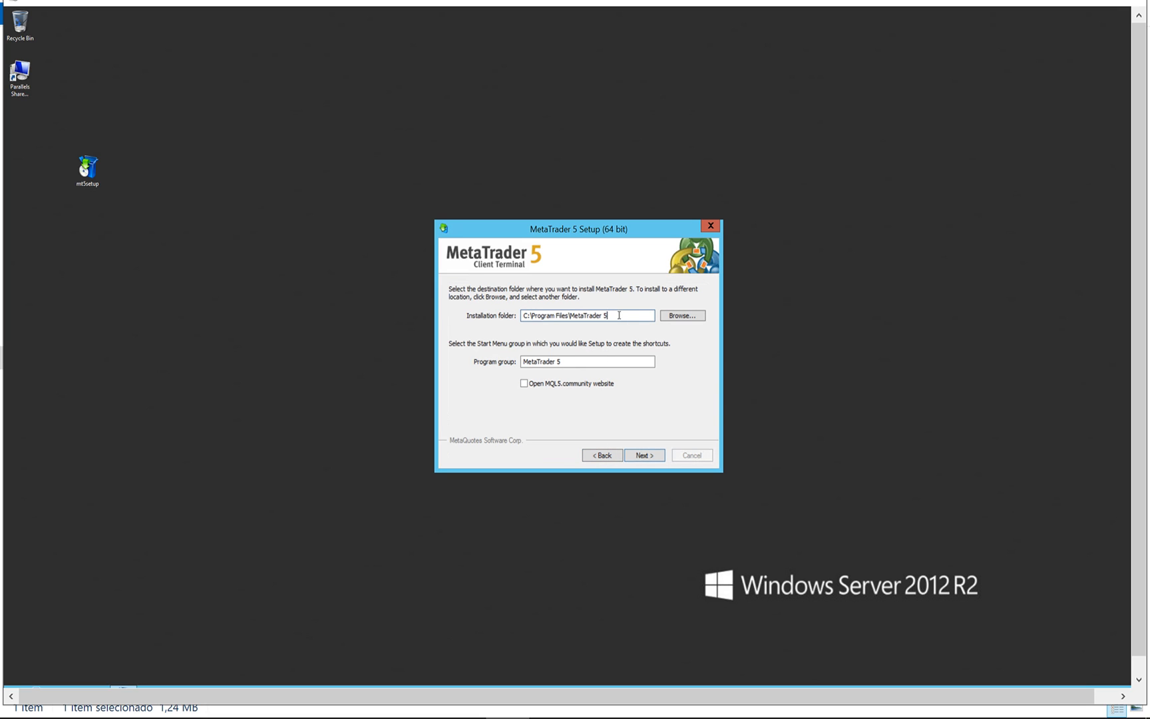
text(_1)
click(584, 361)
text(_1)
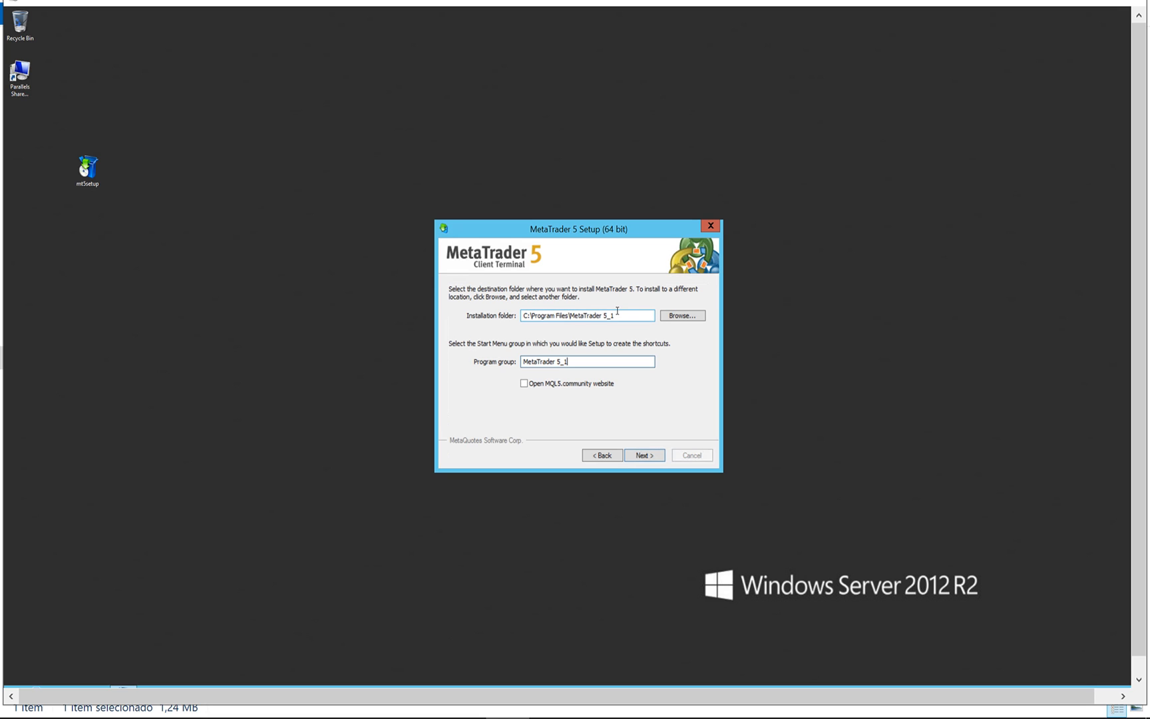
click(644, 455)
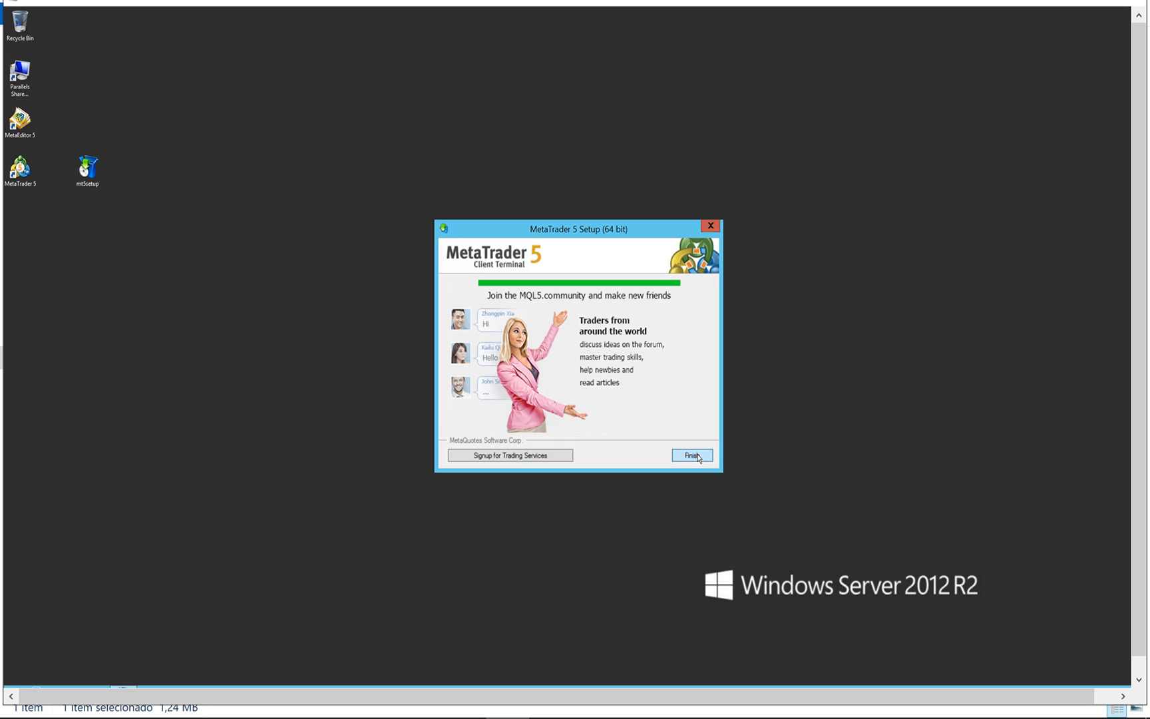
Close the finished setup and expand the Accounts node in MetaTrader 5's Navigator
click(692, 455)
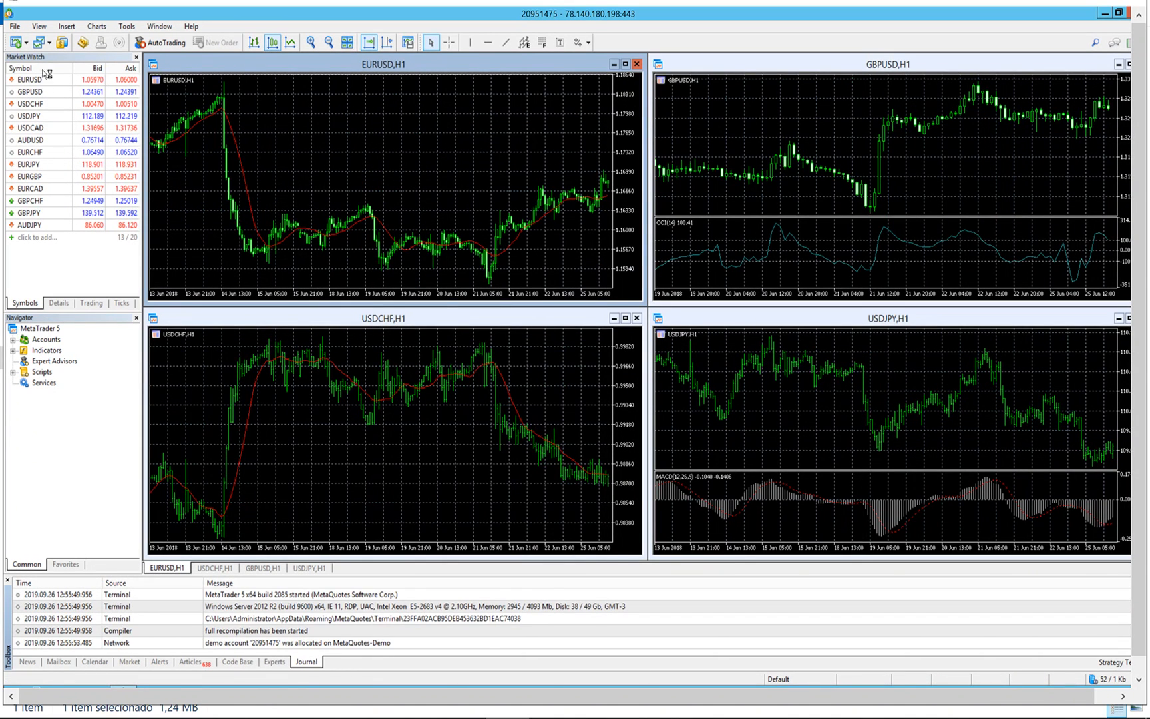
click(13, 340)
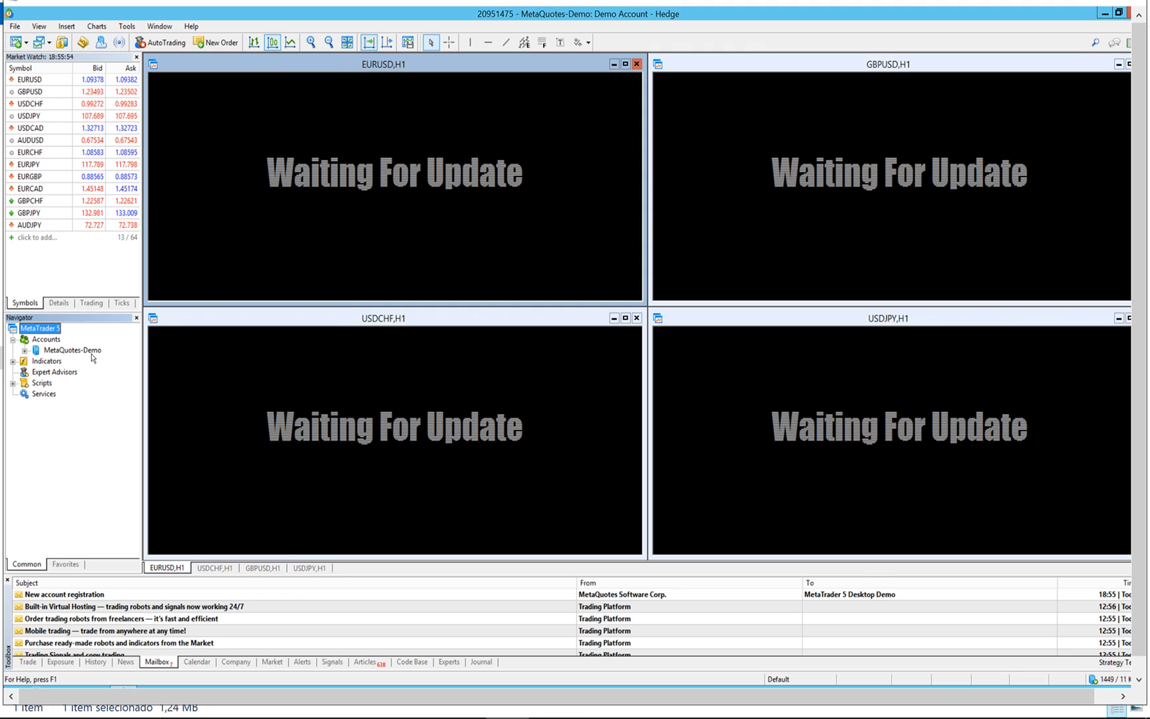
right_click(45, 343)
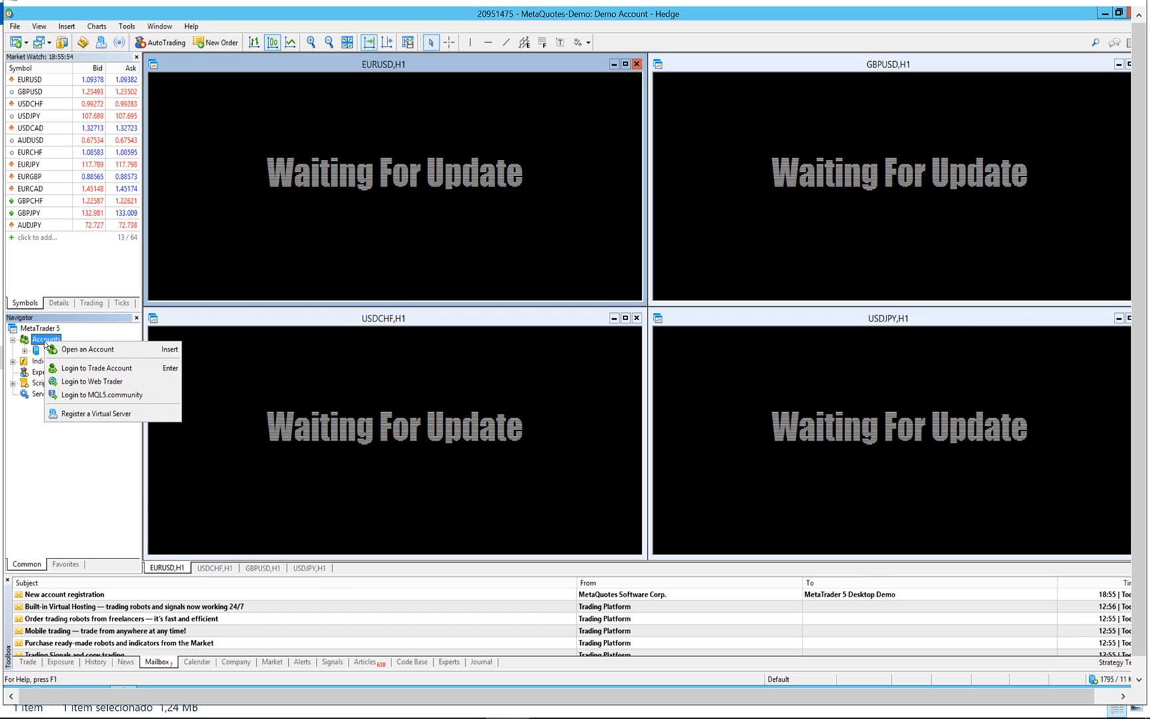
Start a new account by searching 'xp investimentos' and selecting broker XP Investimentos CCTVM S/A
click(106, 356)
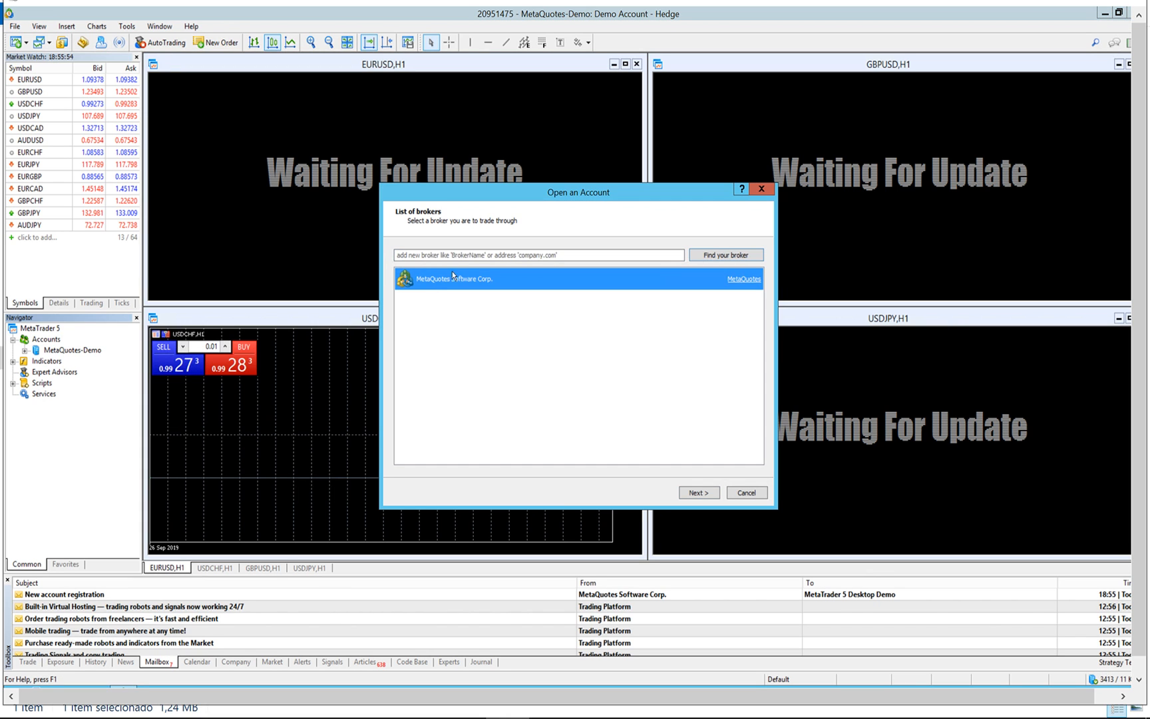
click(455, 258)
text(xp investimentos)
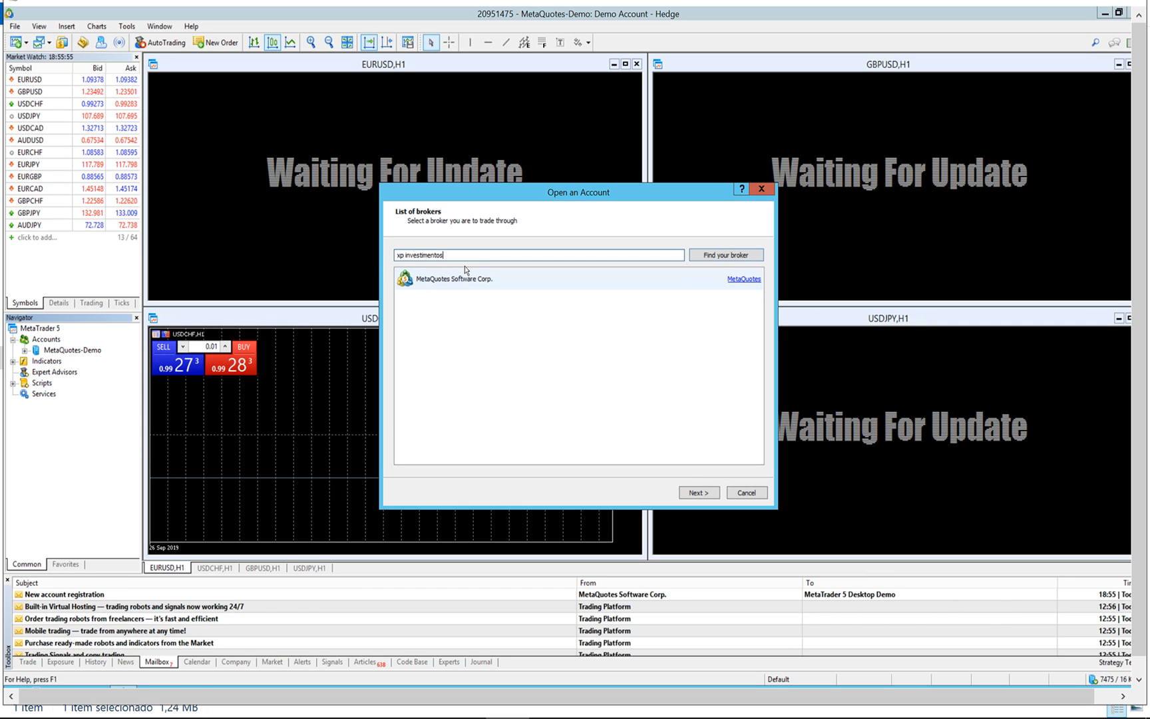
click(722, 254)
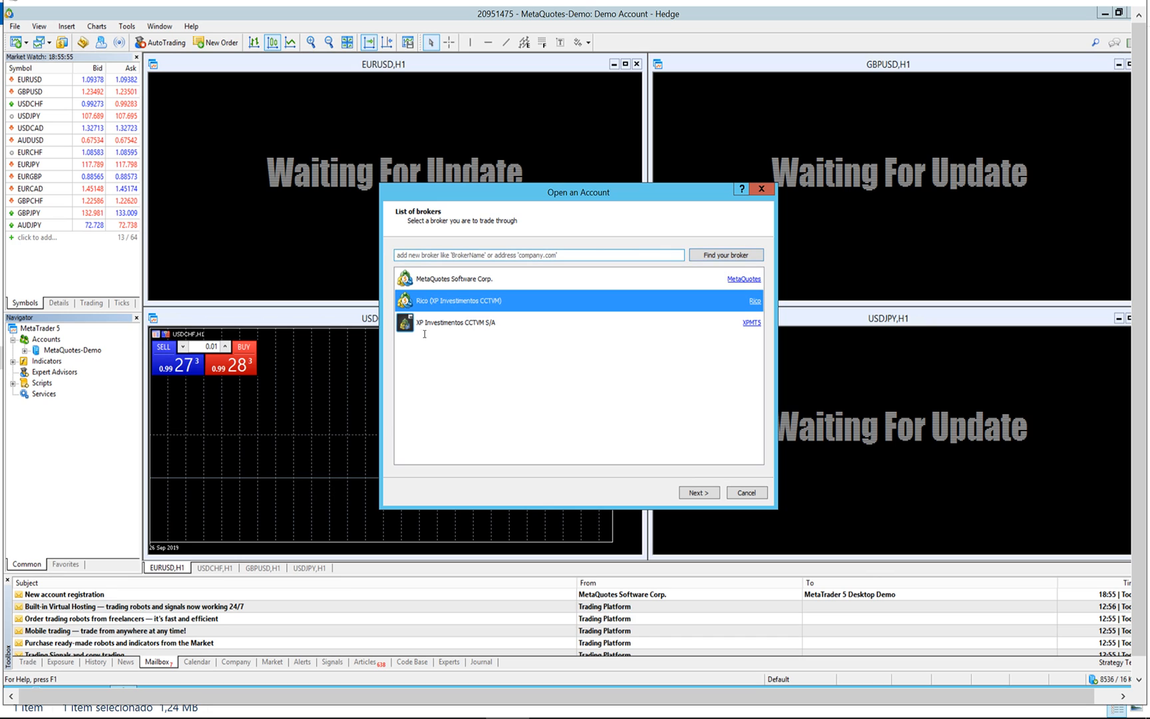
click(424, 329)
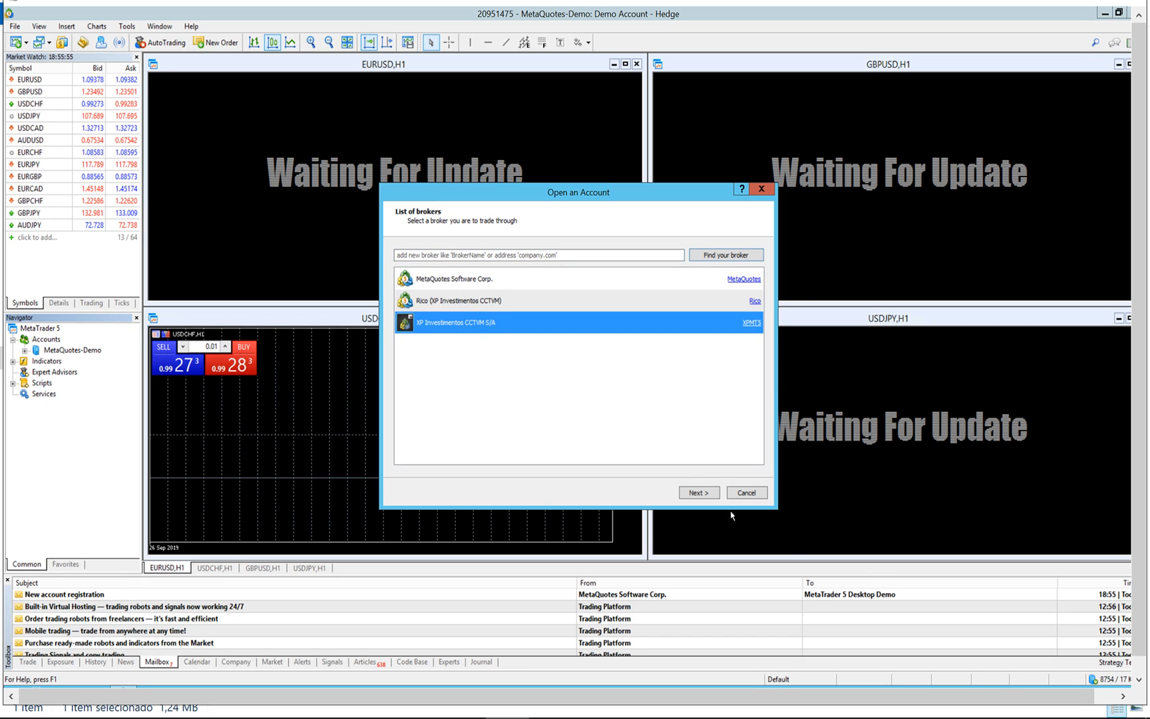
click(711, 494)
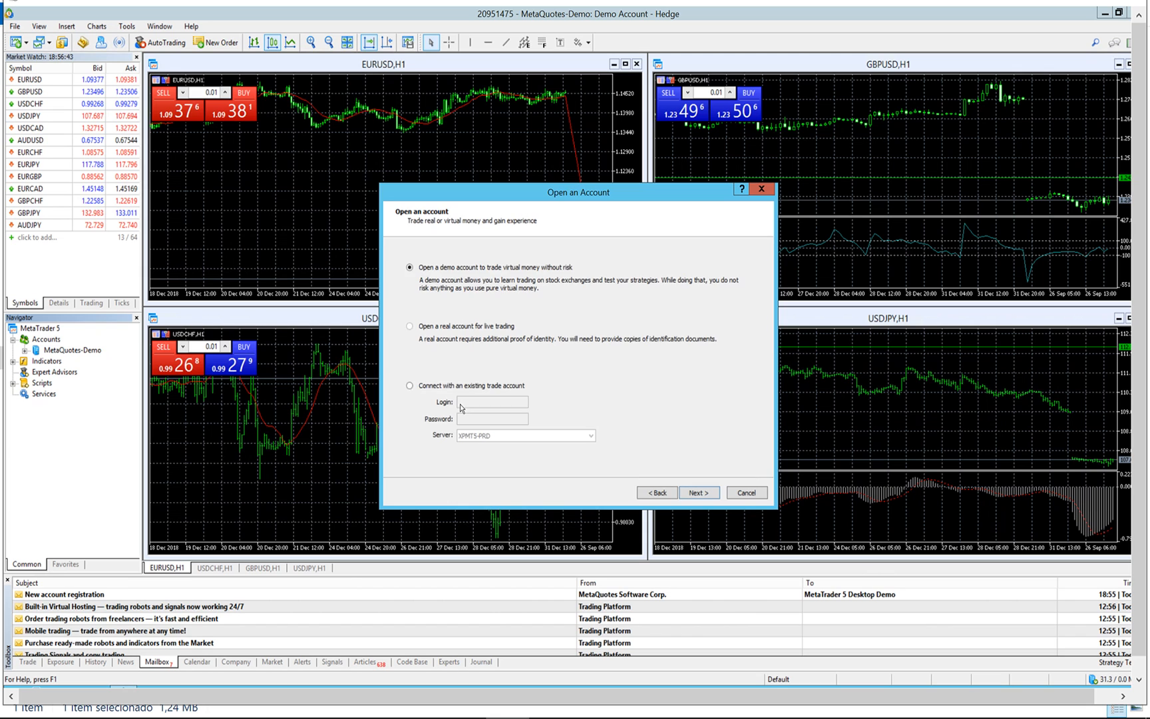
Choose an existing trade account on server XPMT5-Demo, then postpone the update and cancel the wizard
click(409, 385)
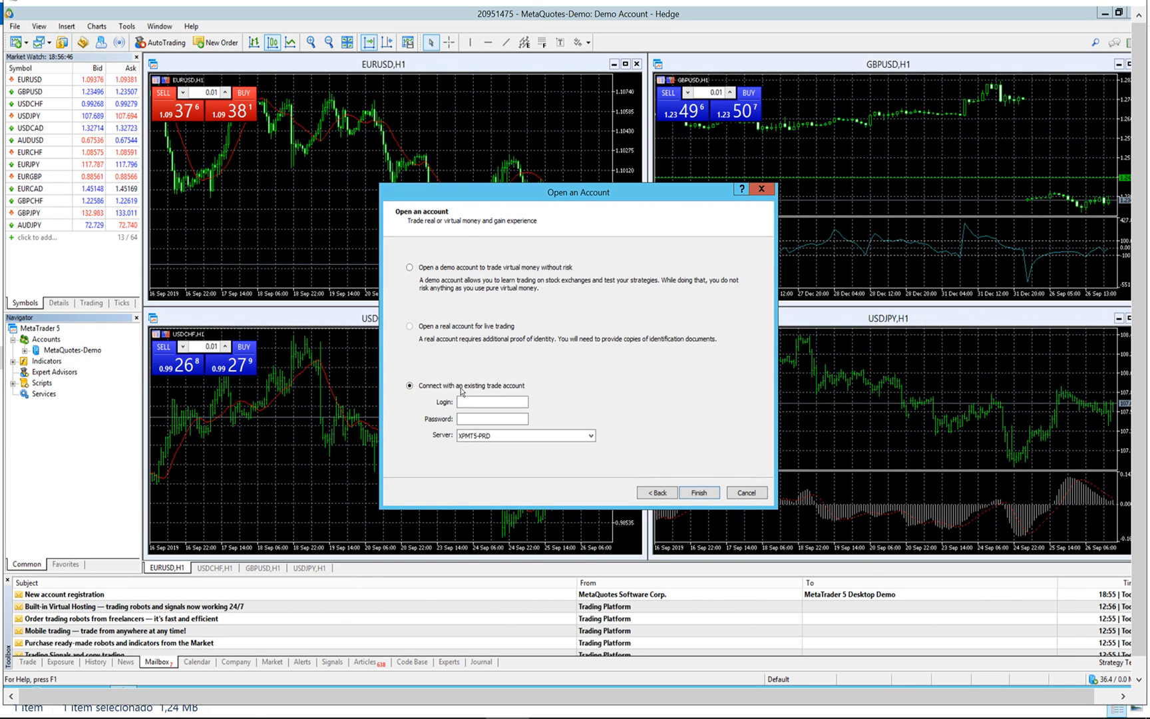
click(465, 403)
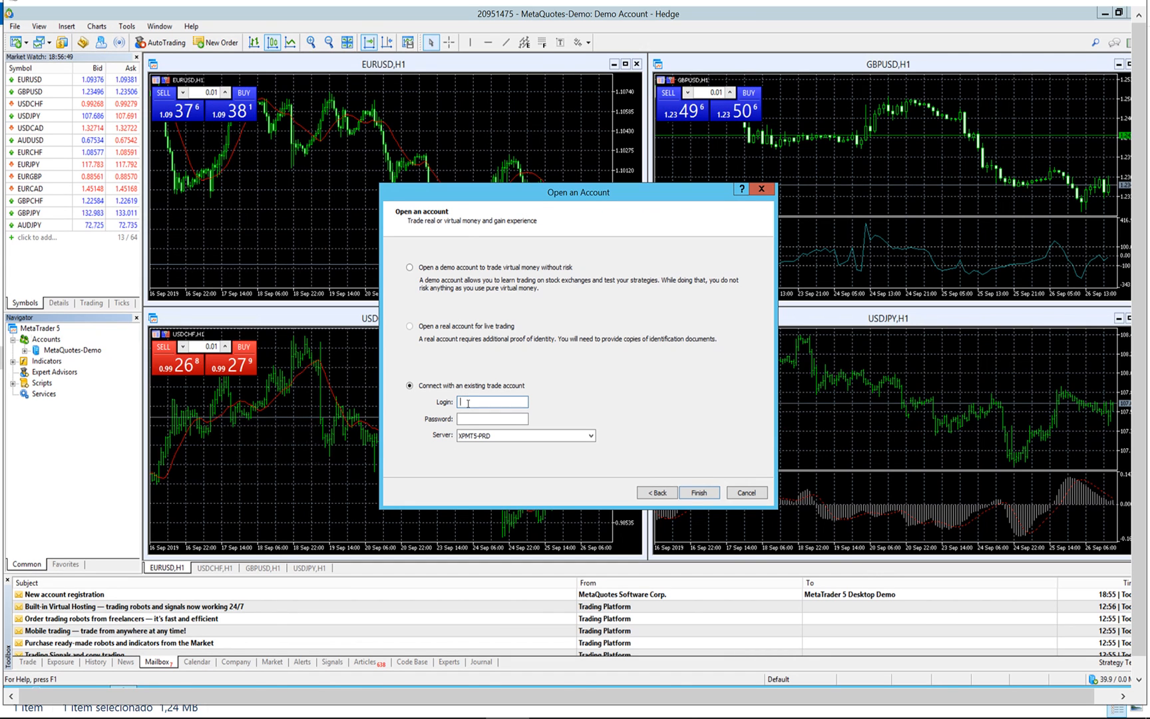
click(469, 419)
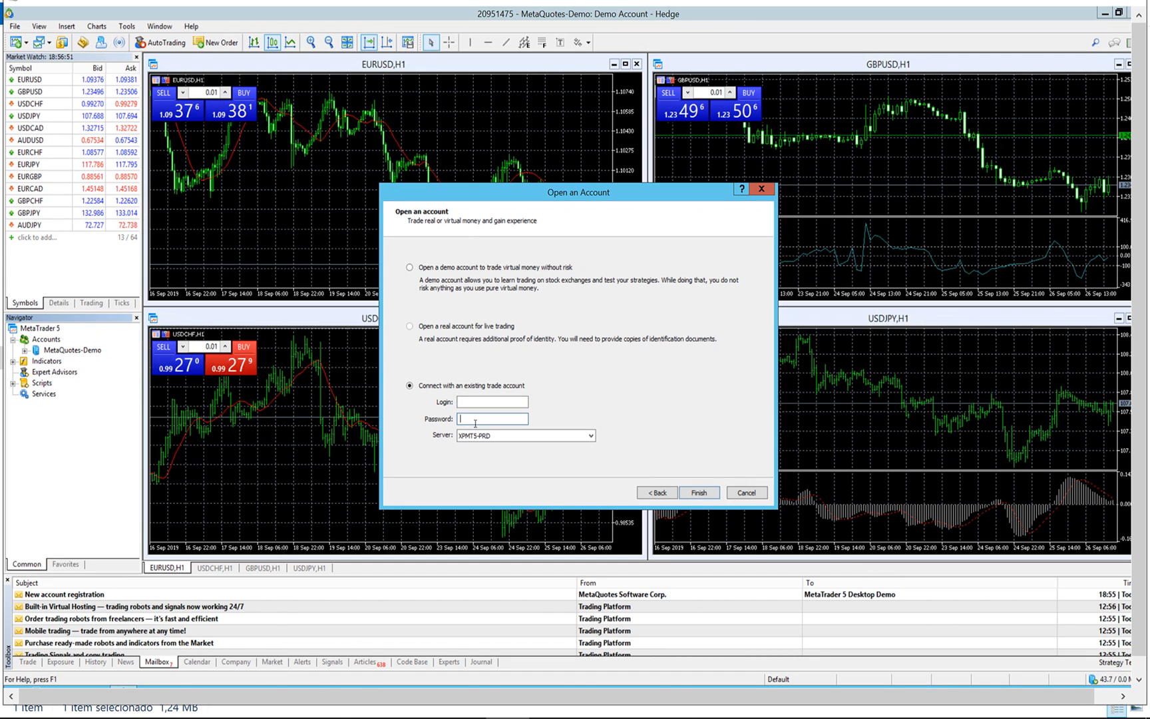
click(479, 437)
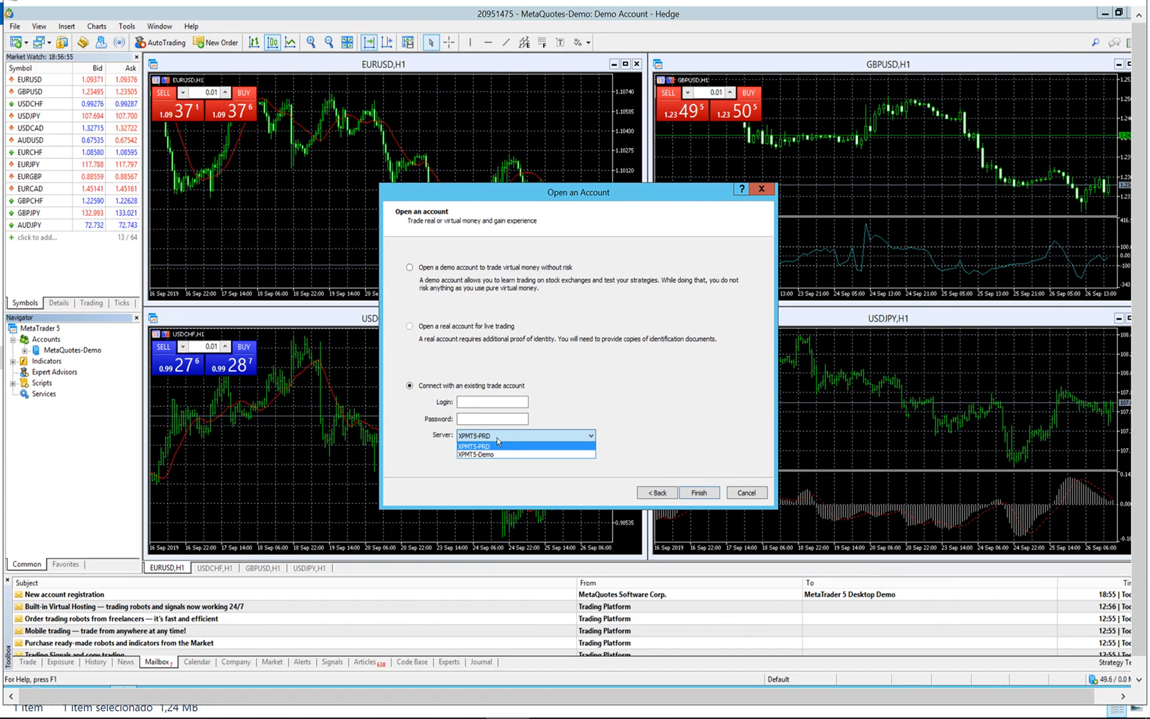
click(484, 453)
click(494, 439)
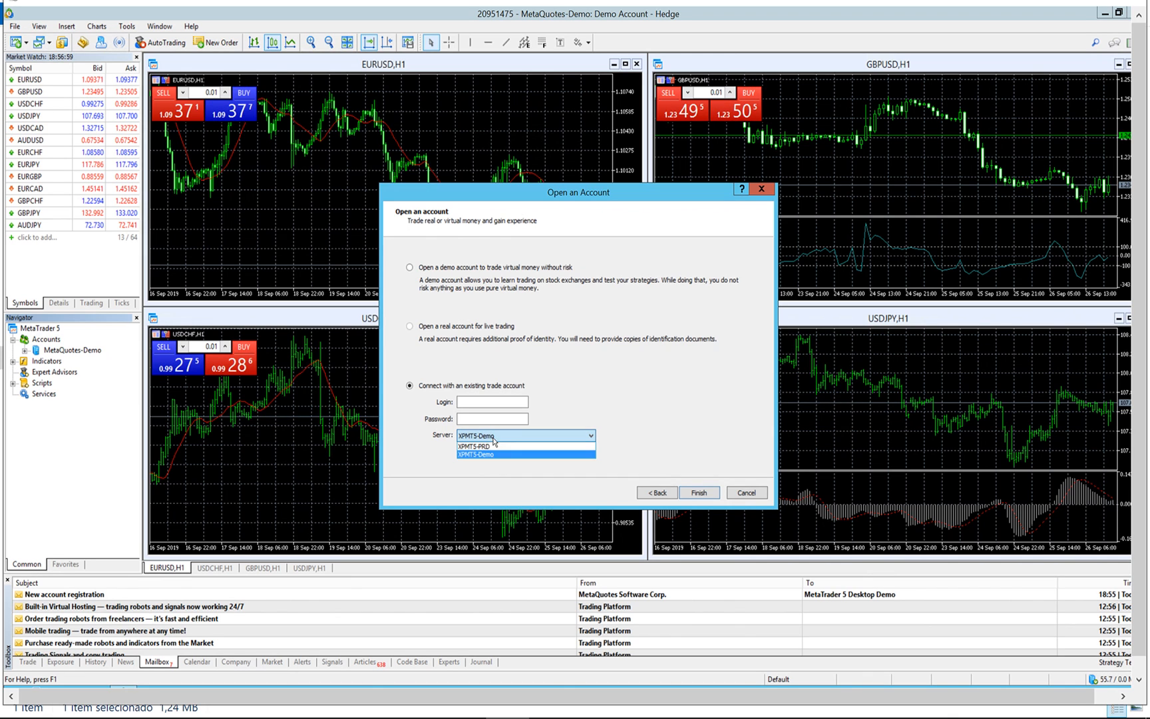
click(501, 455)
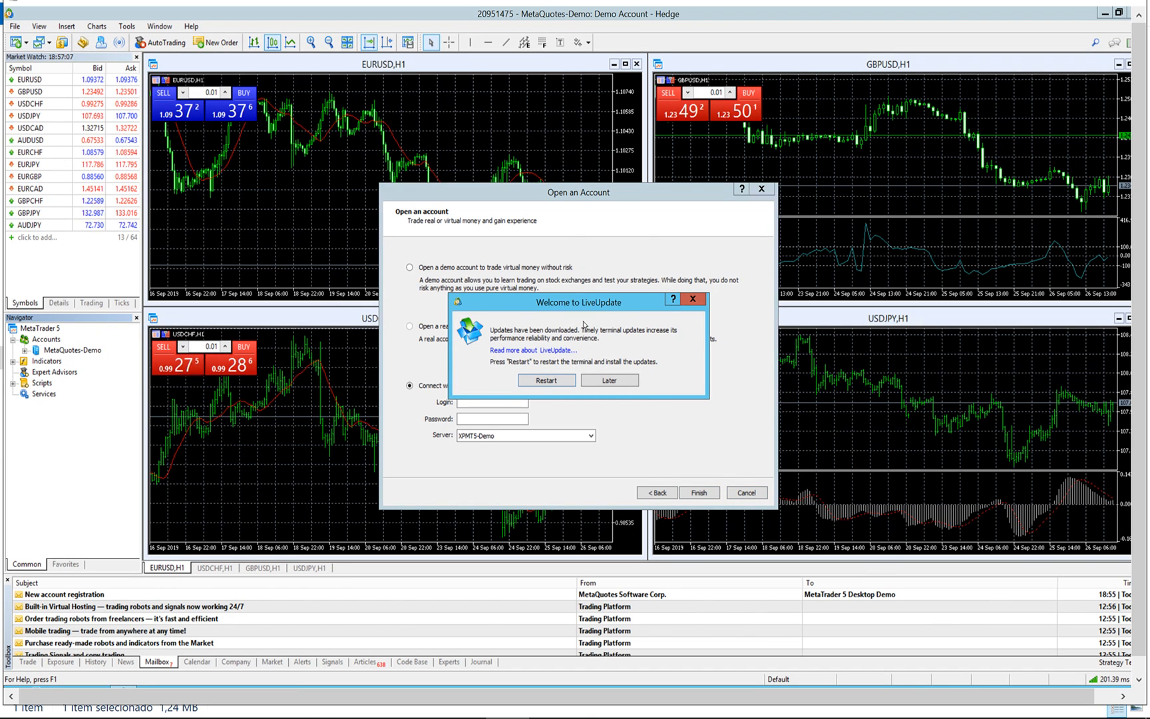
click(626, 383)
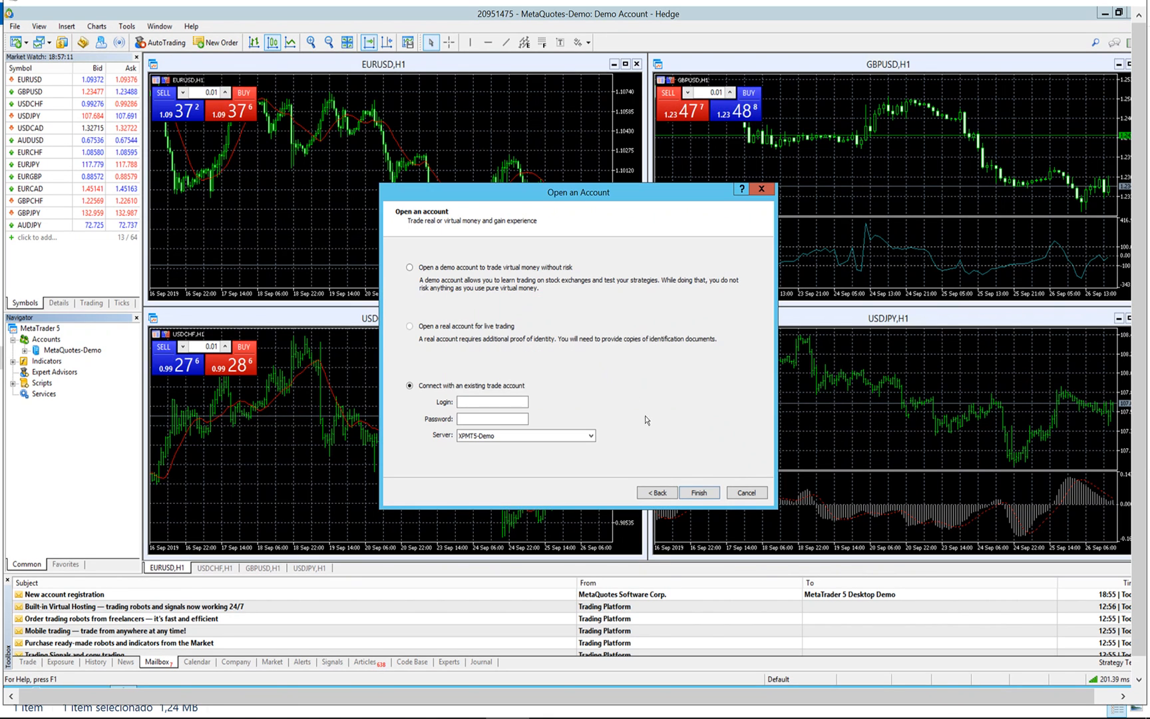
click(747, 492)
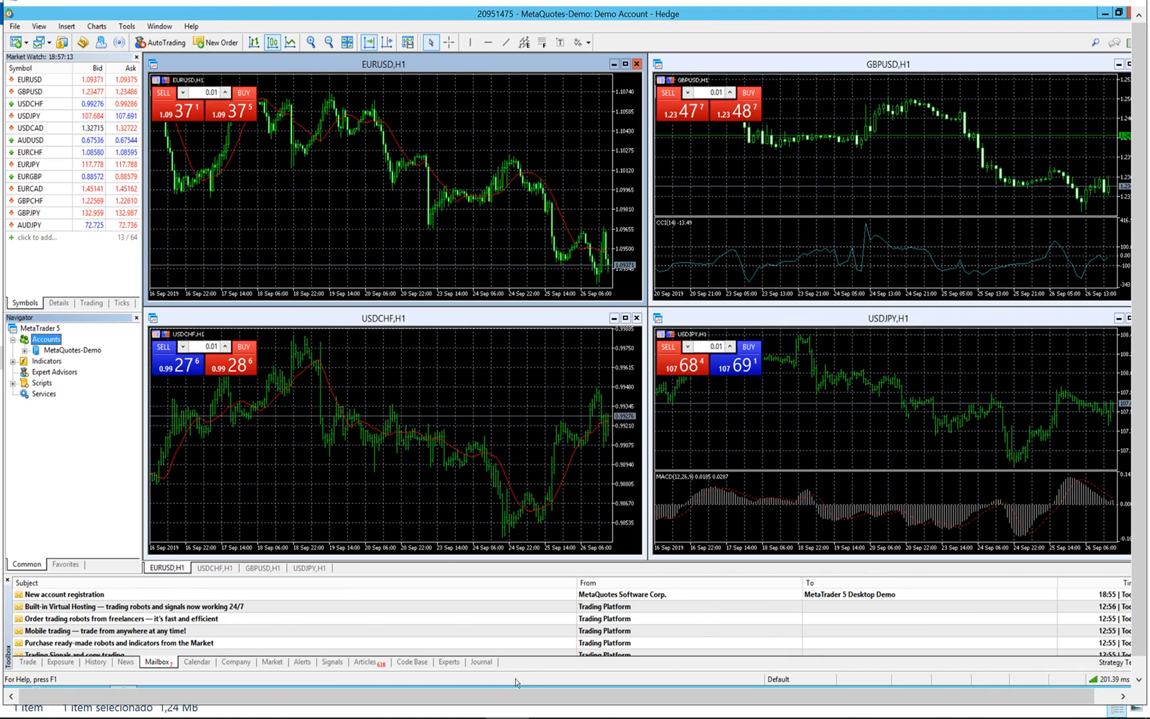
Show the Toolbox Journal log listing the downloaded updates and enabled trading
click(481, 663)
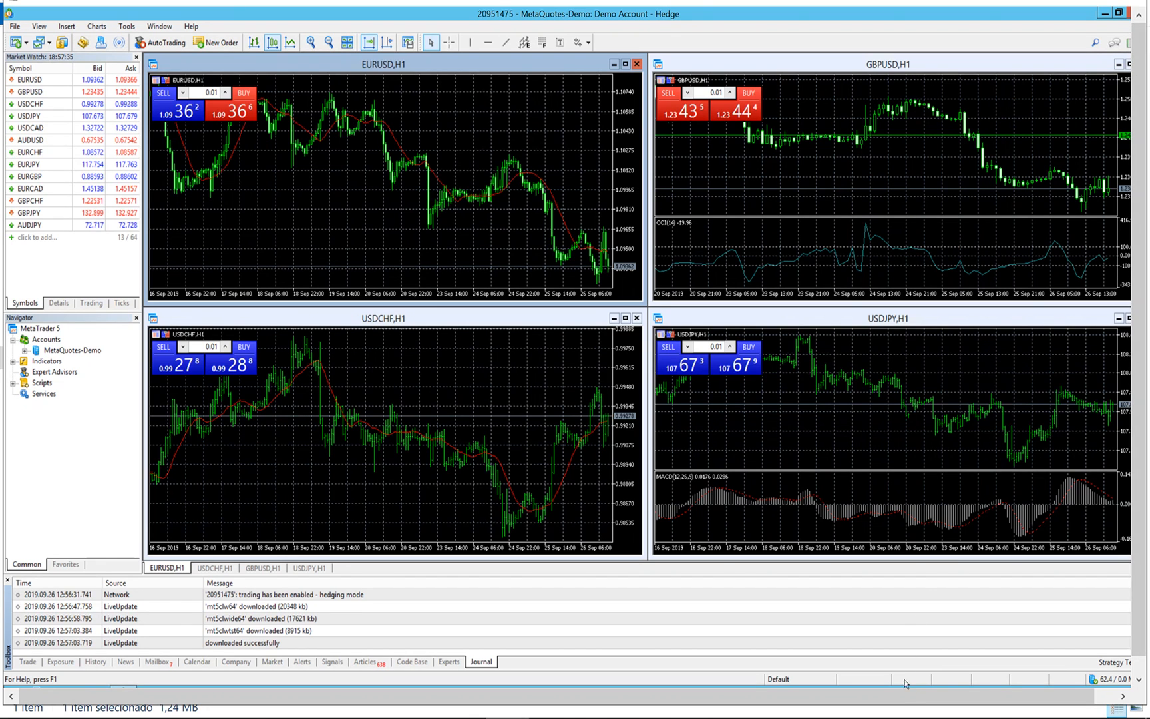
drag(911, 698, 973, 699)
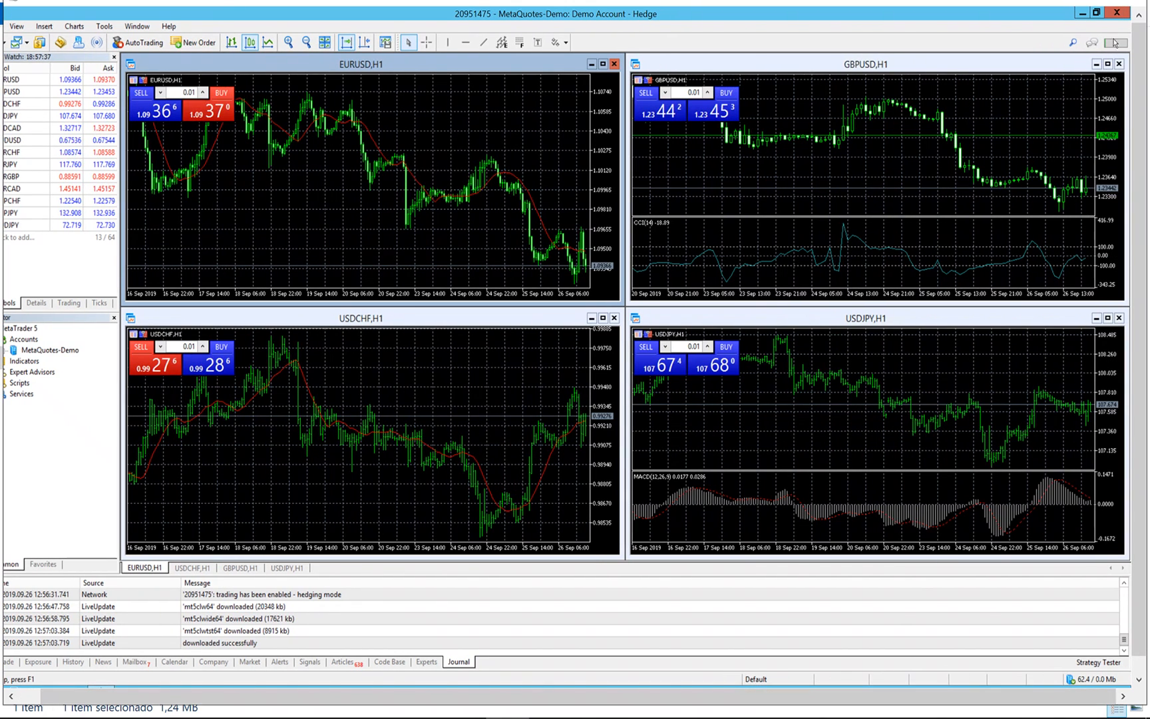